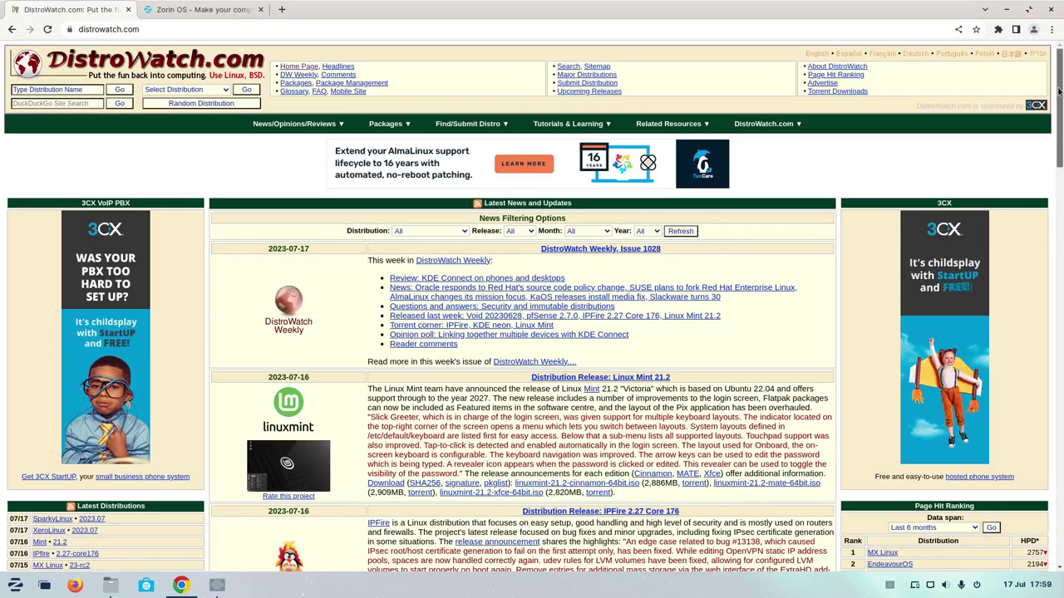
Look through the DistroWatch front page's latest releases and find Zorin in the six-month page hit ranking
scroll(955, 287, "down", 5)
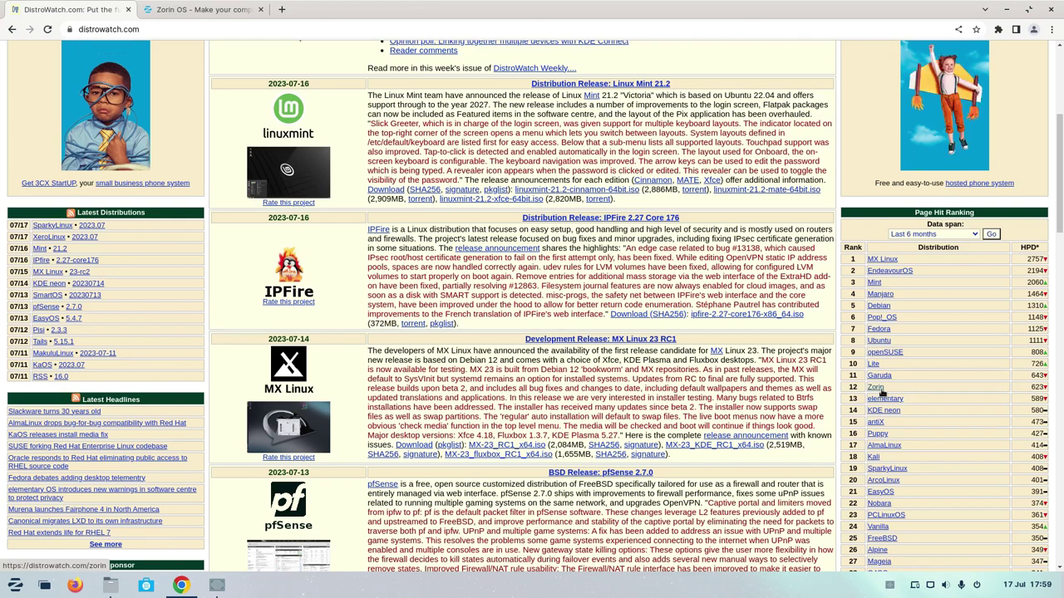
scroll(606, 227, "up", 3)
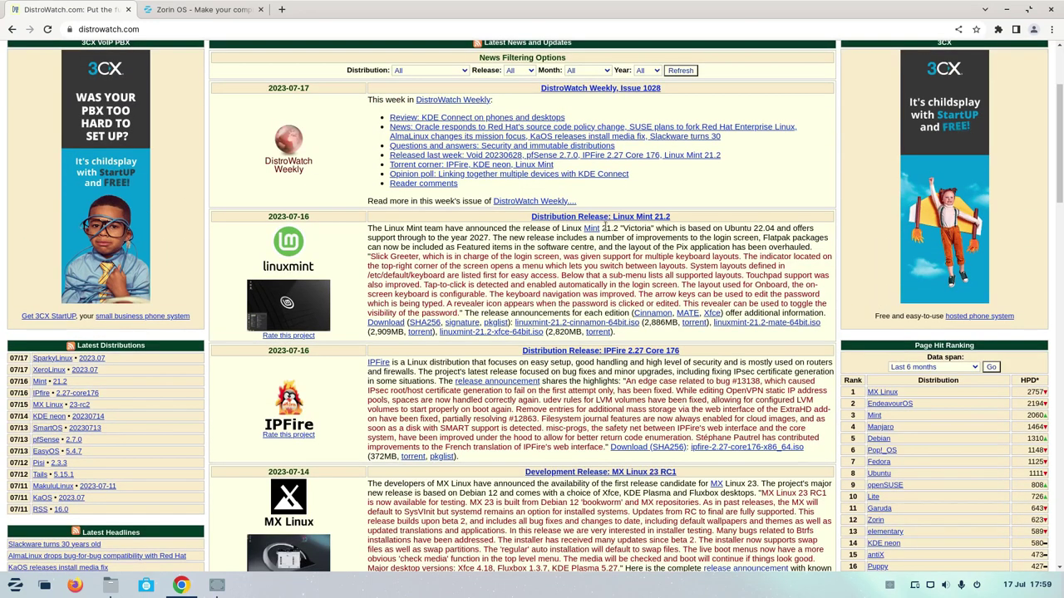
scroll(605, 225, "down", 3)
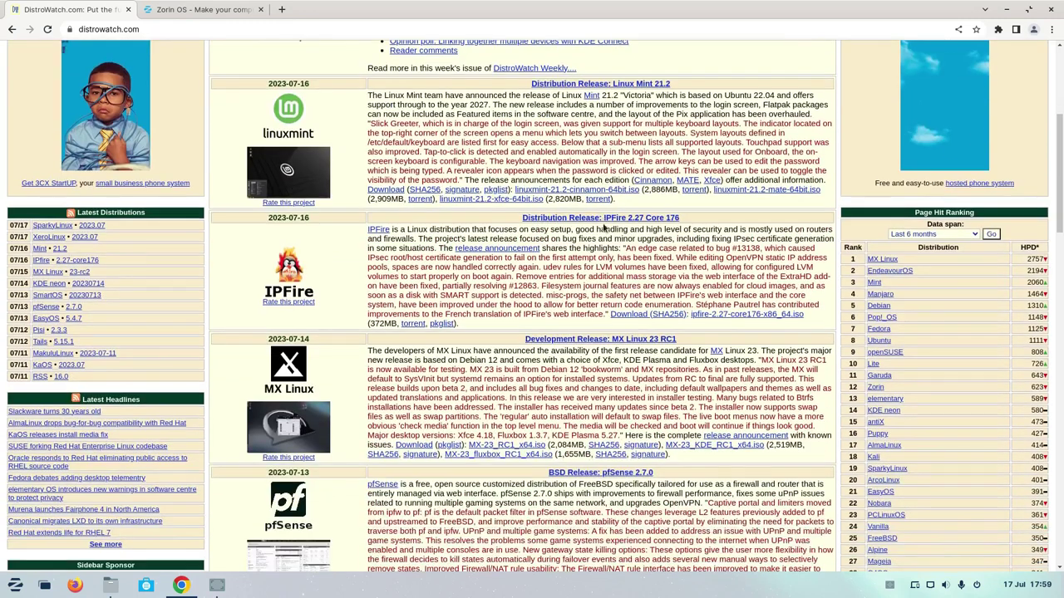
scroll(605, 227, "up", 6)
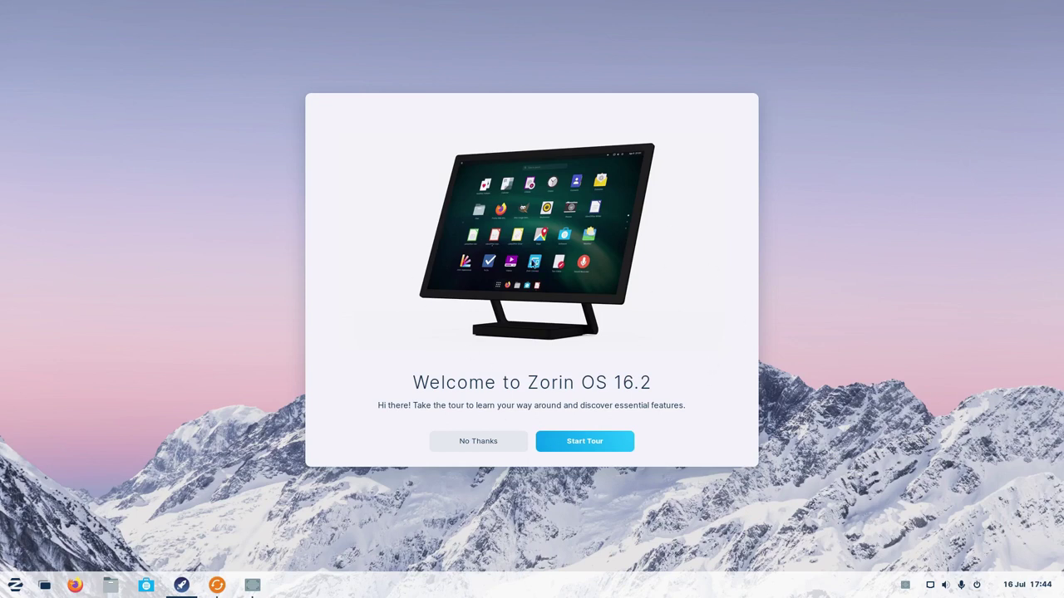
Decline the Zorin OS 16.2 welcome tour and postpone the offered software updates
left_click(479, 443)
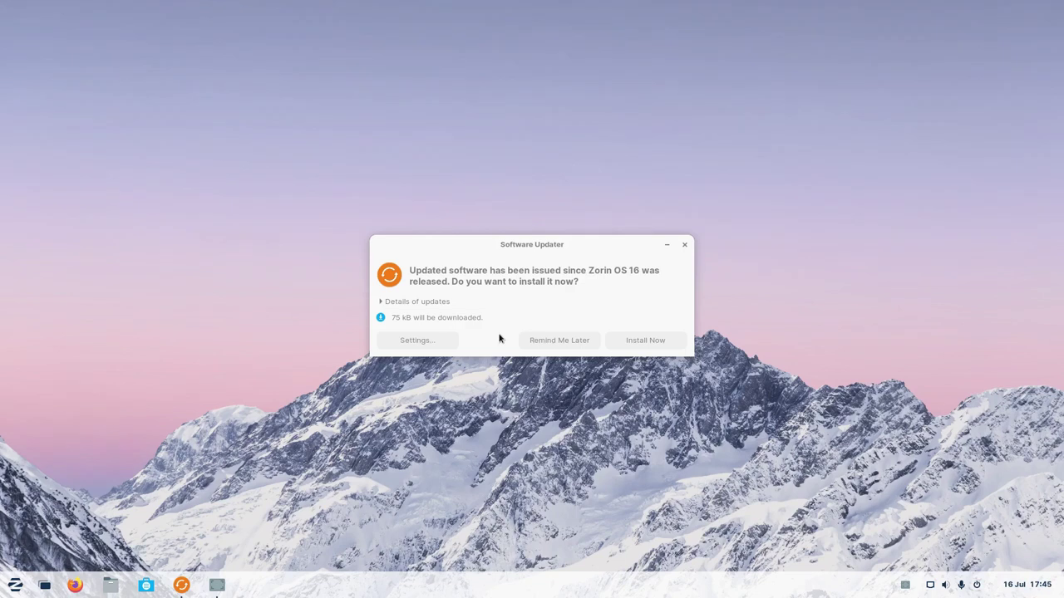
left_click(382, 303)
left_click(382, 303)
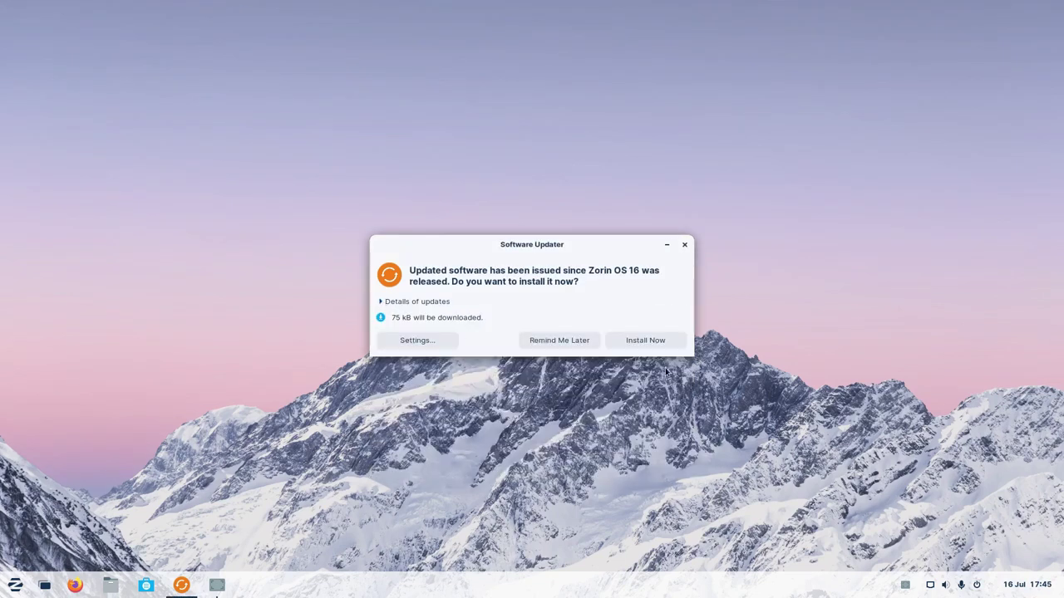
left_click(578, 341)
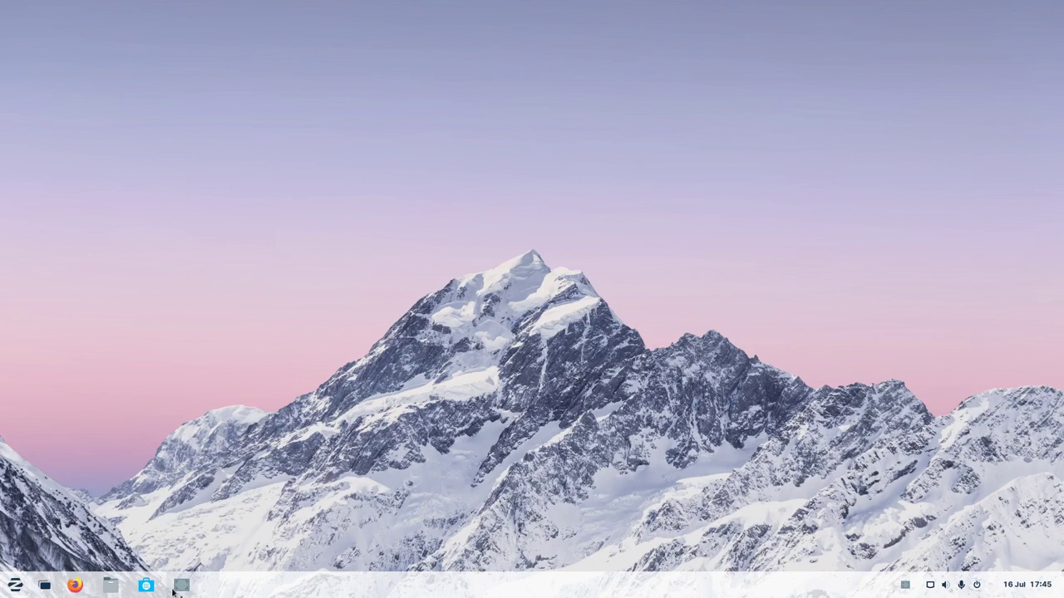
Examine the preinstalled applications in the Accessories, Games and Graphics categories
left_click(15, 586)
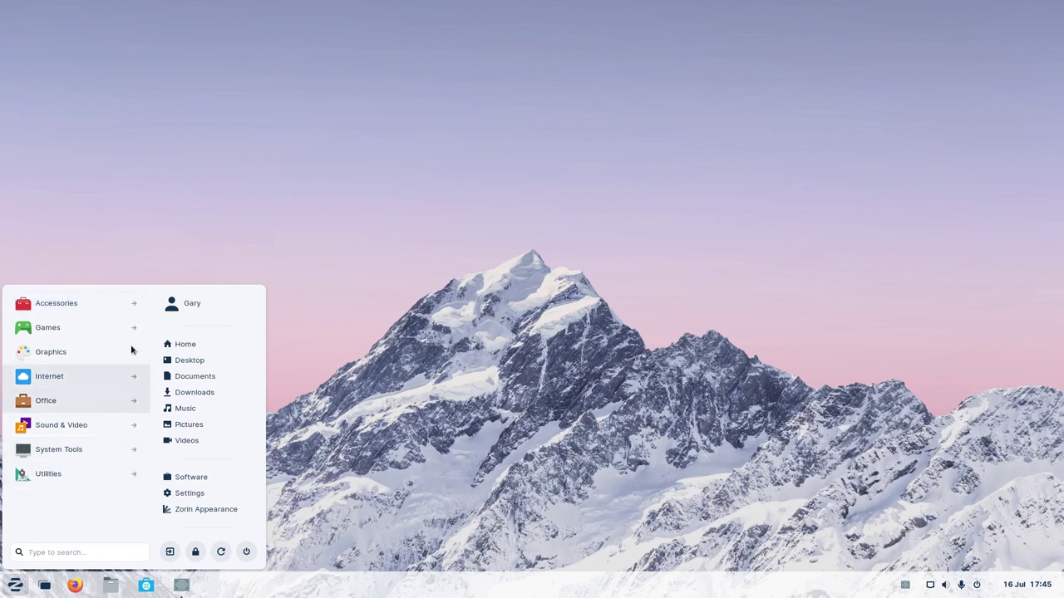
left_click(104, 308)
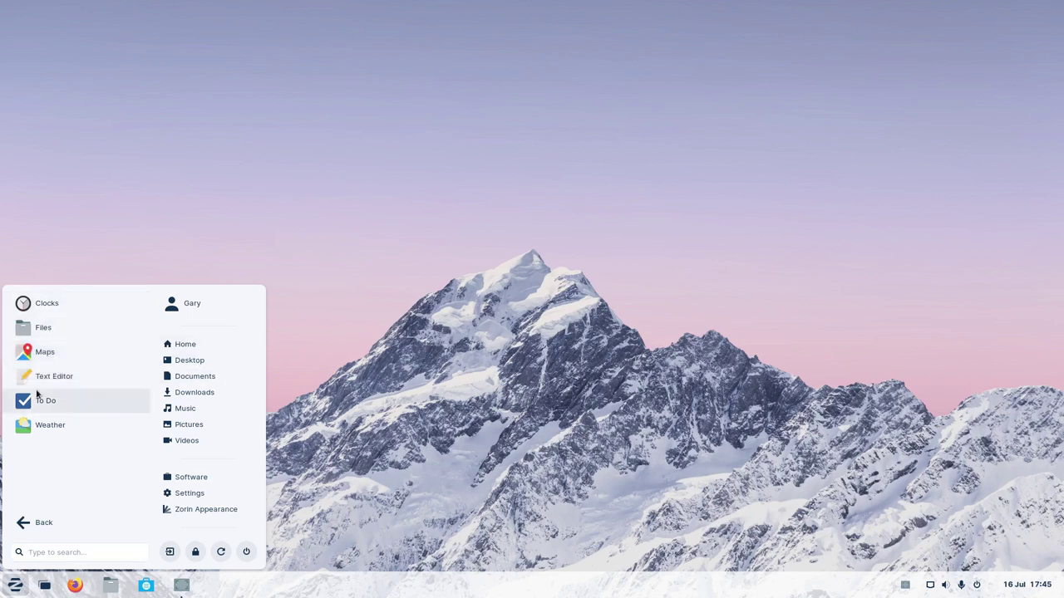
left_click(25, 525)
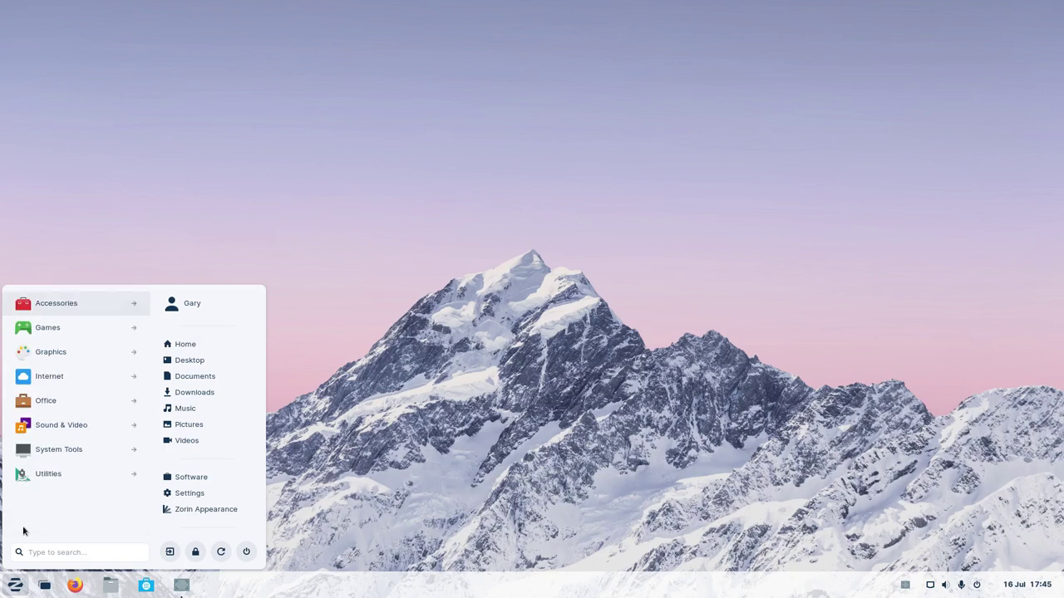
left_click(57, 330)
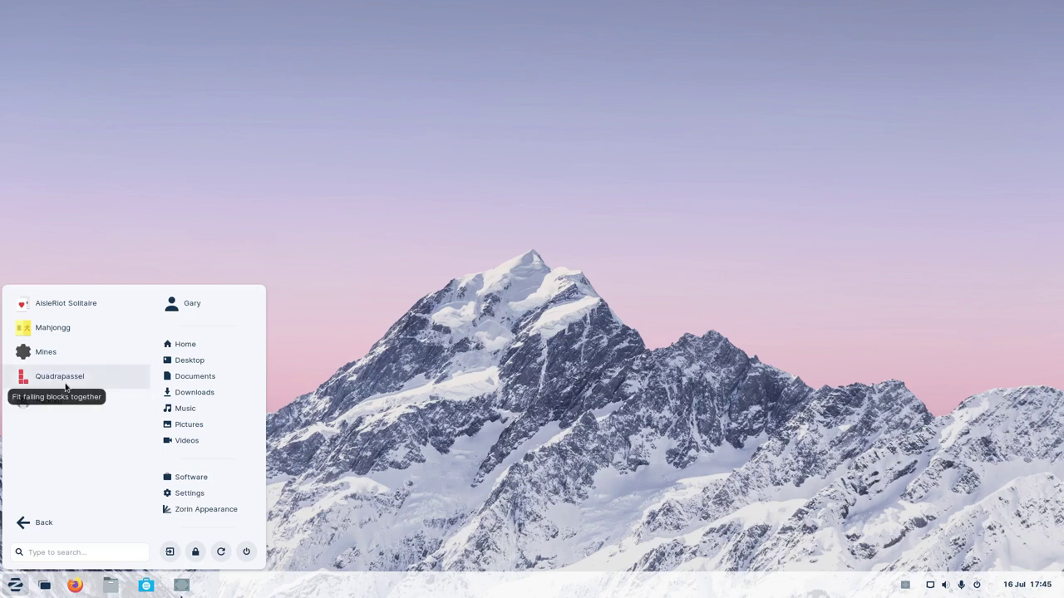
left_click(24, 524)
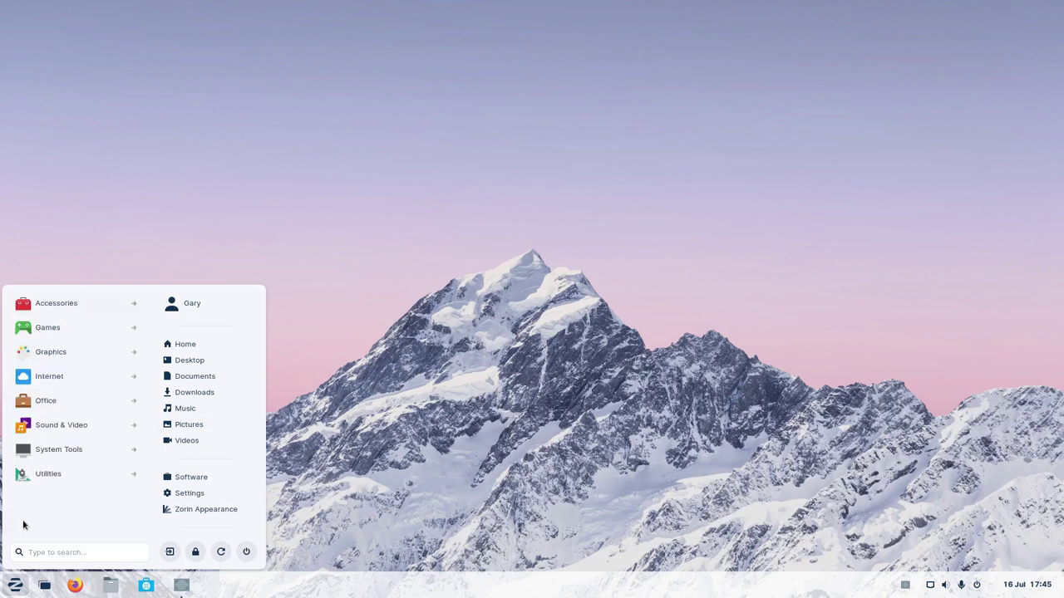
left_click(73, 353)
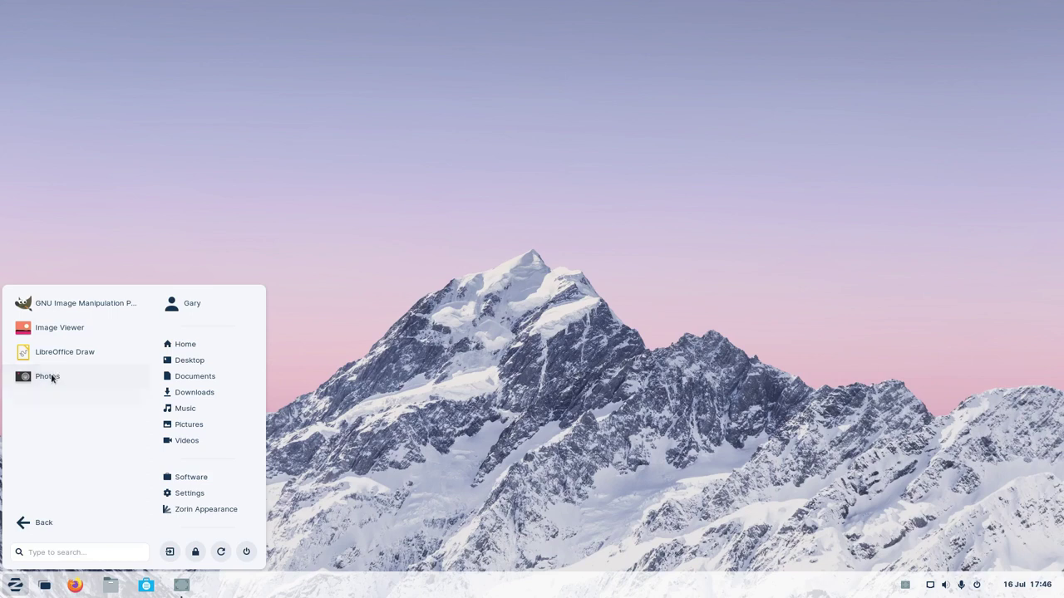
left_click(40, 522)
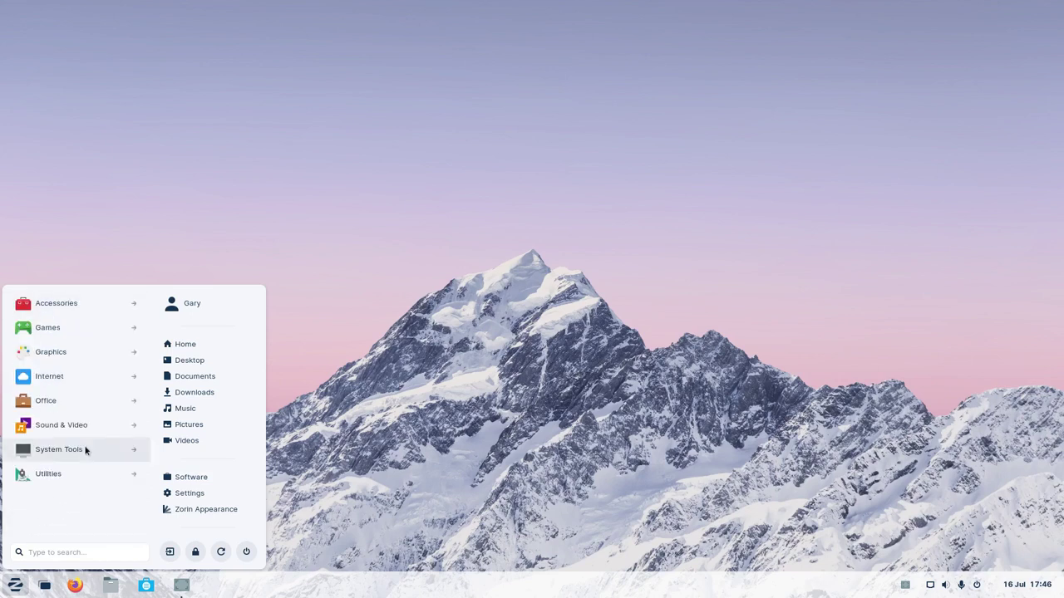
Examine the preinstalled applications in the Internet, Office and Sound & Video categories
left_click(94, 379)
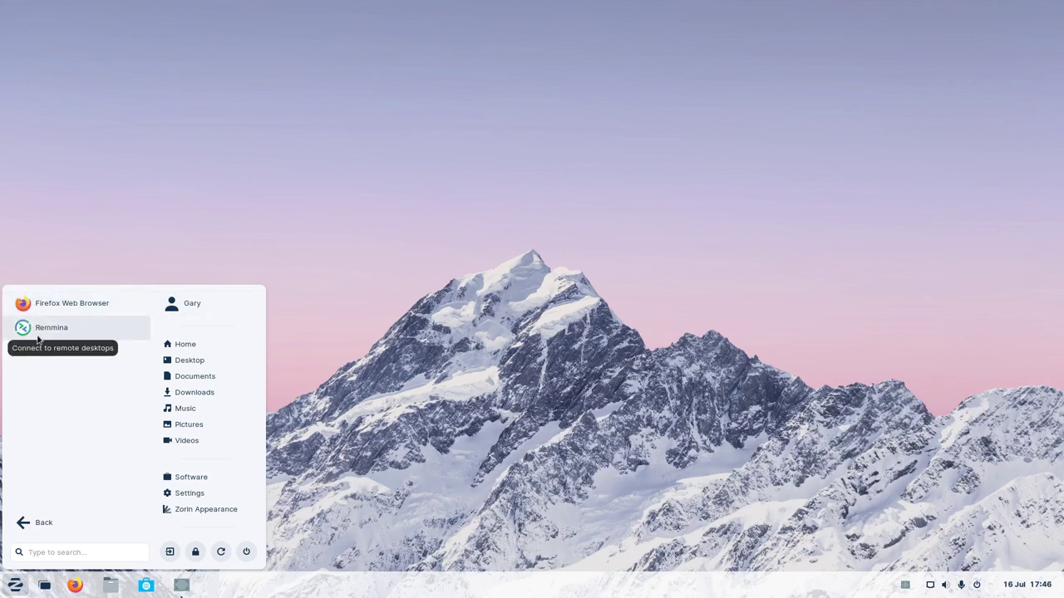
left_click(48, 523)
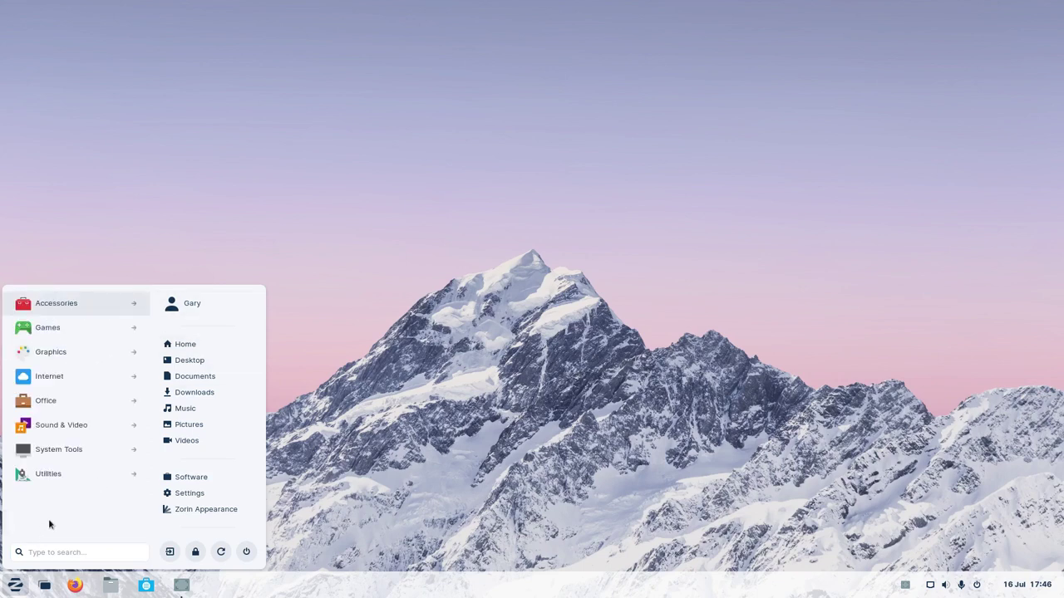
left_click(63, 406)
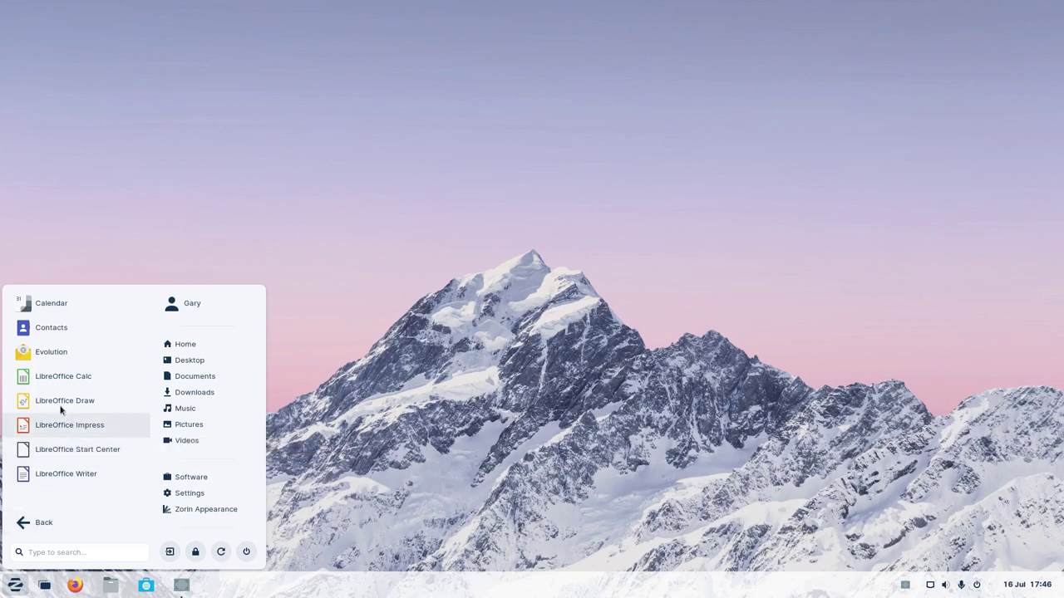
left_click(26, 532)
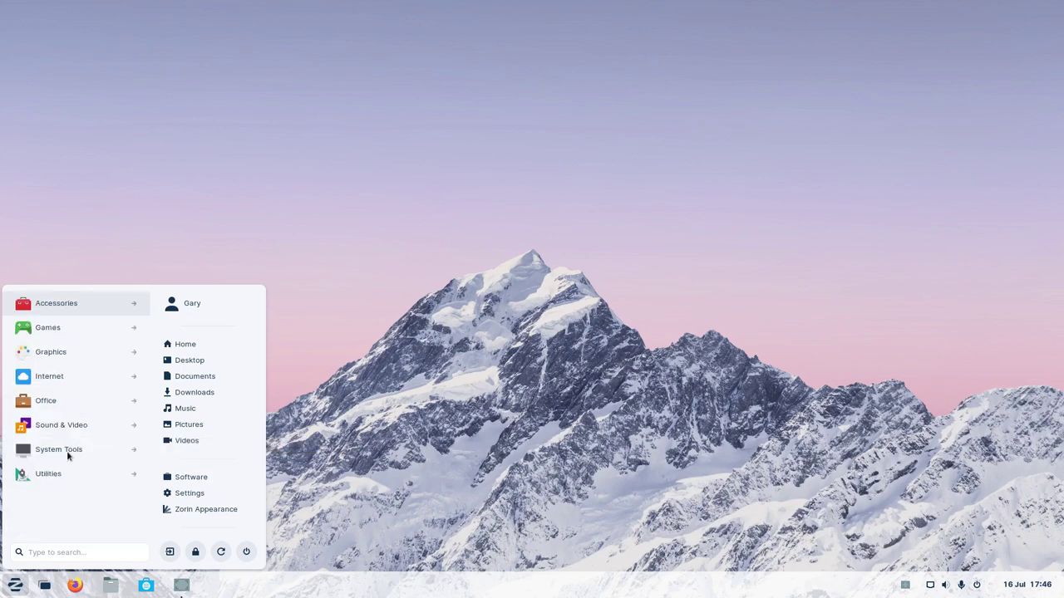
left_click(61, 404)
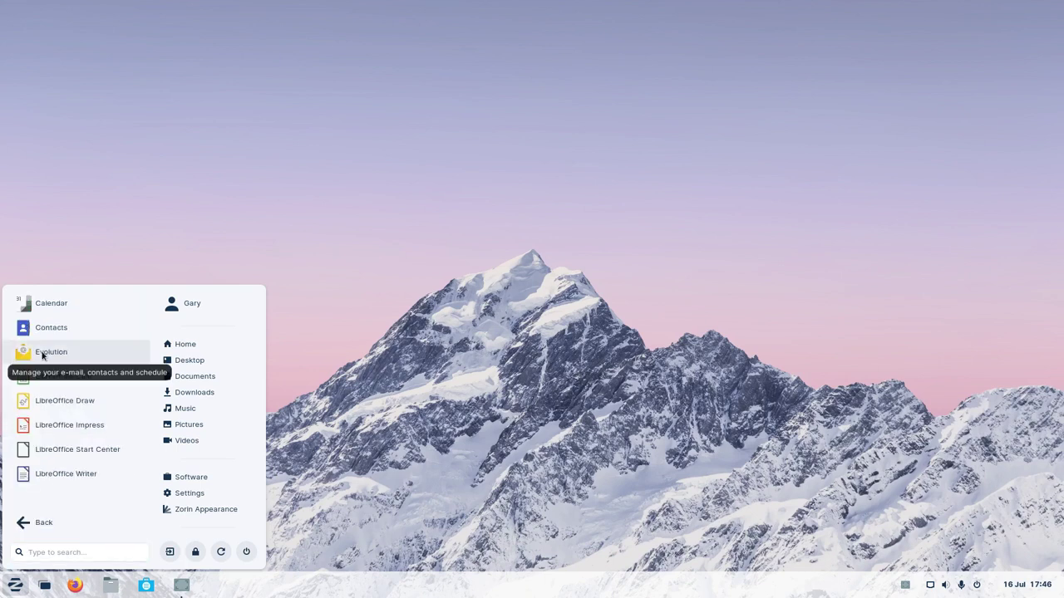
left_click(92, 515)
left_click(74, 430)
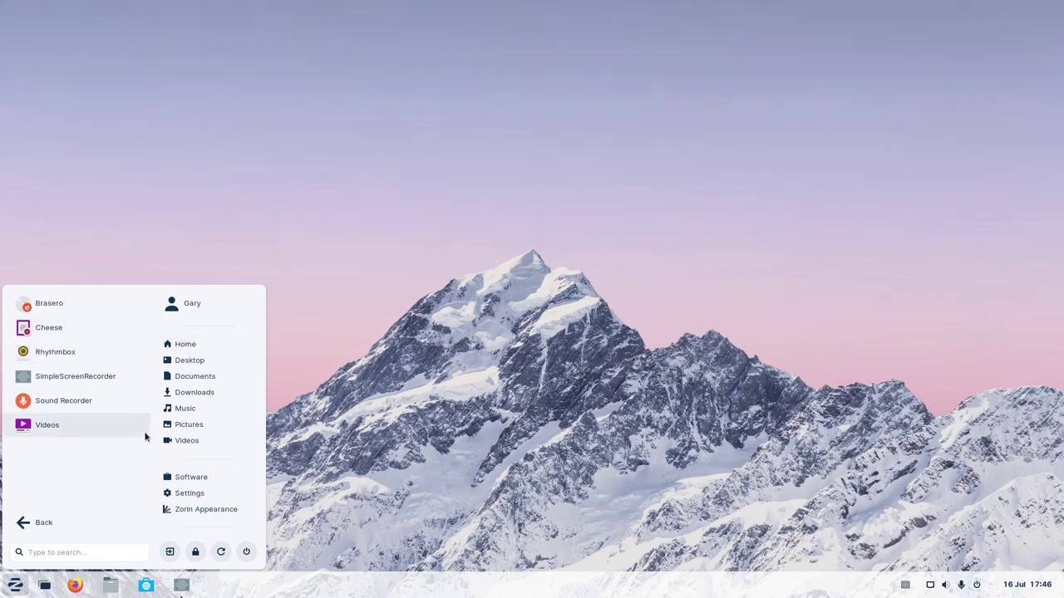
left_click(41, 522)
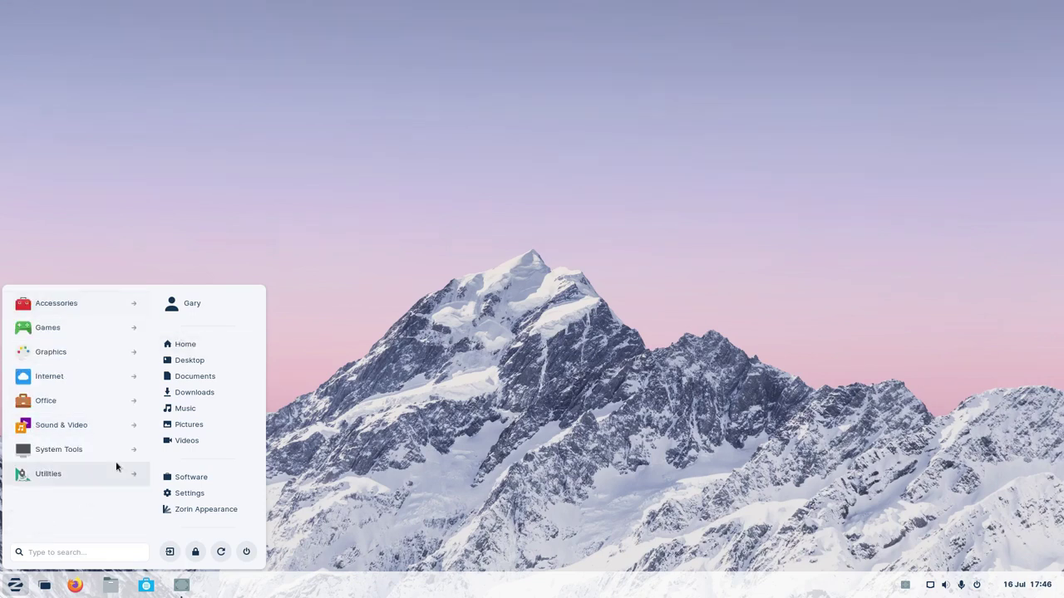
Examine the complete System Tools and Utilities application lists, then close the application launcher
left_click(91, 449)
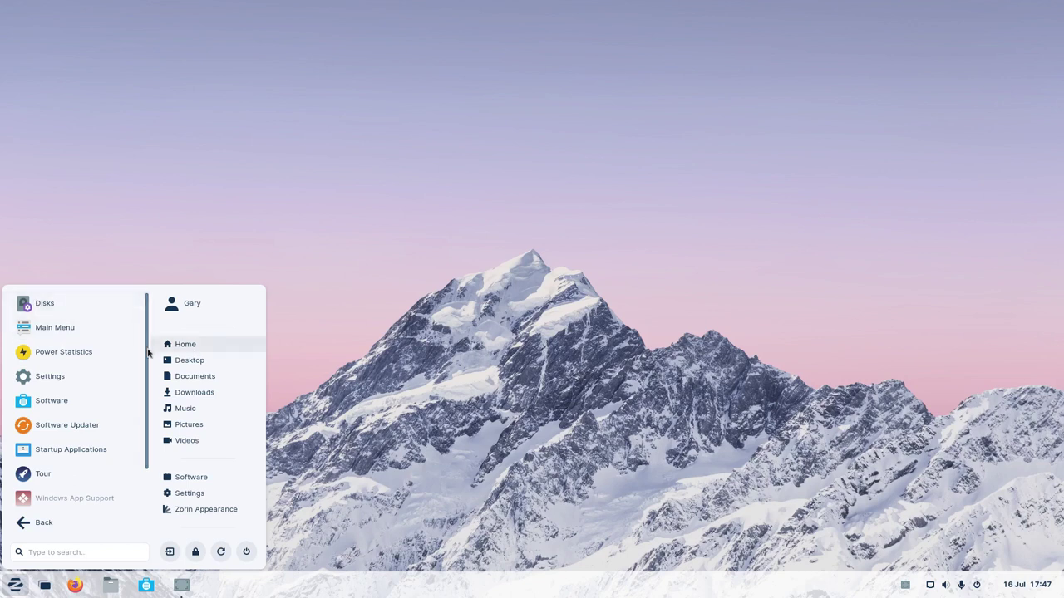
scroll(83, 374, "down", 2)
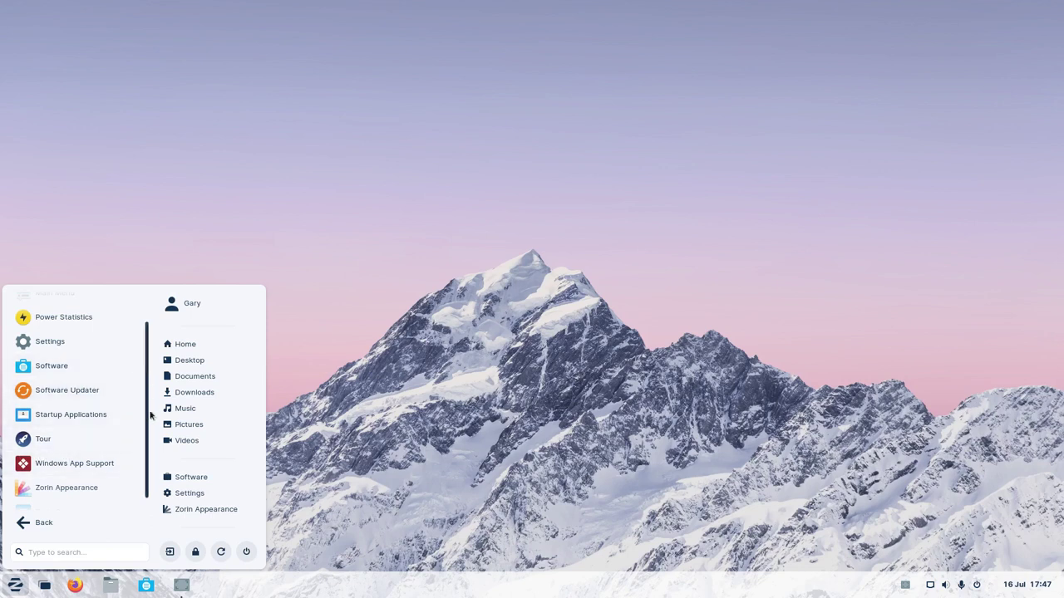
scroll(147, 446, "down", 1)
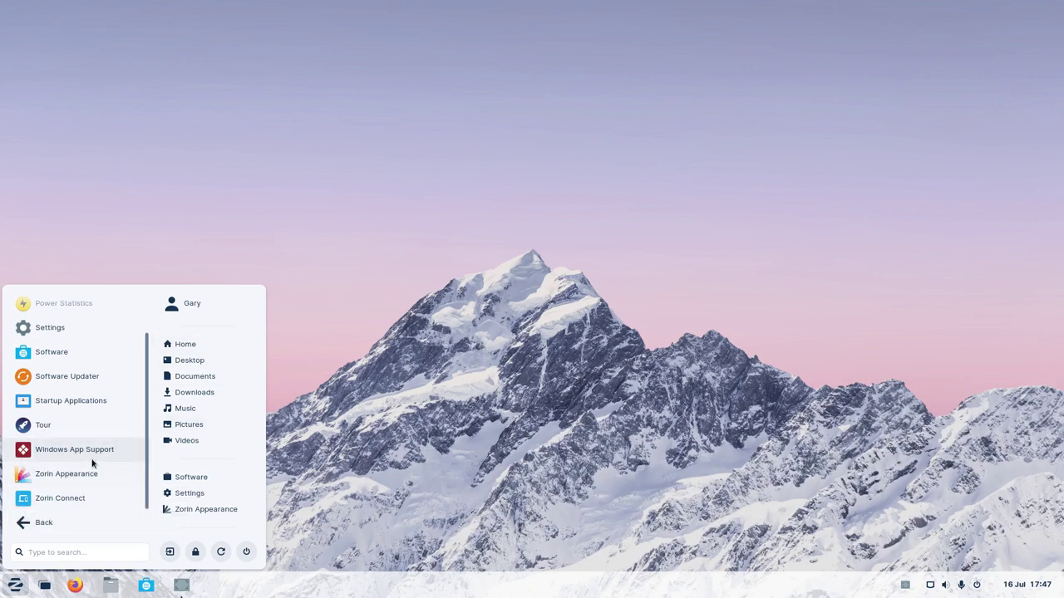
left_click(37, 523)
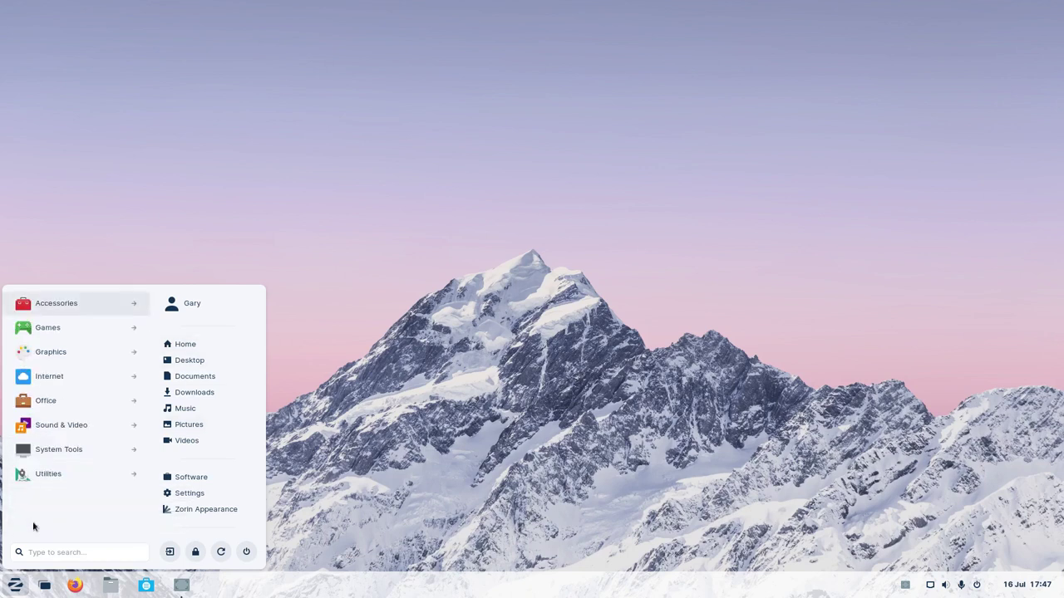
left_click(57, 478)
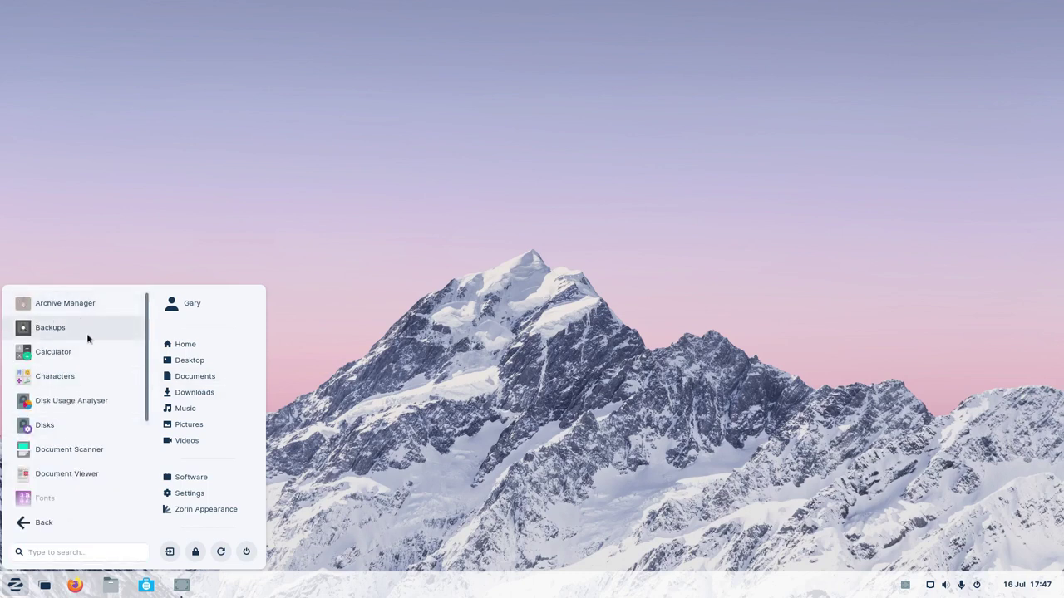
scroll(146, 330, "down", 2)
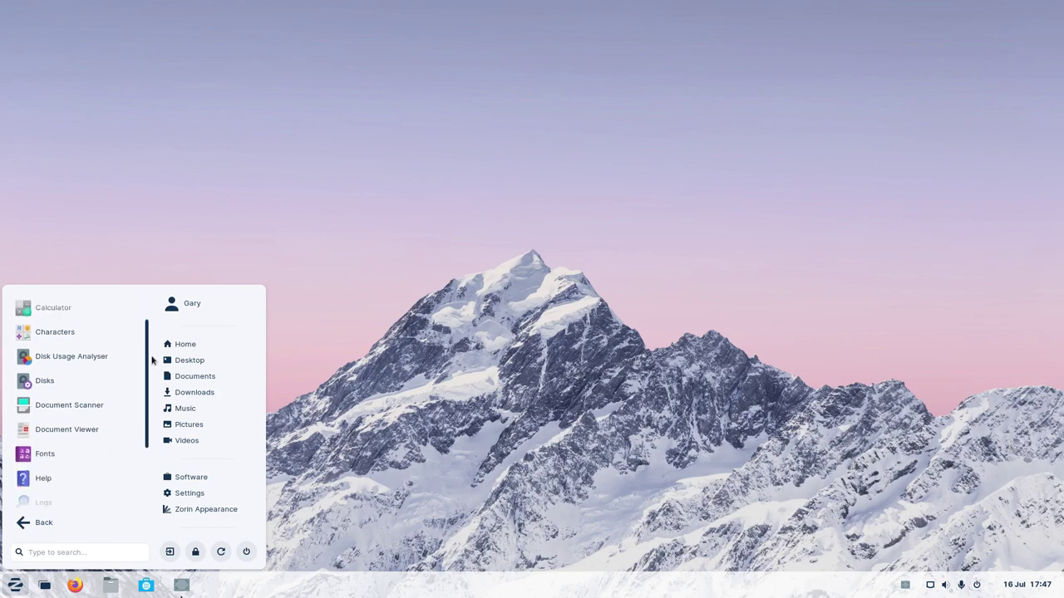
scroll(154, 365, "down", 5)
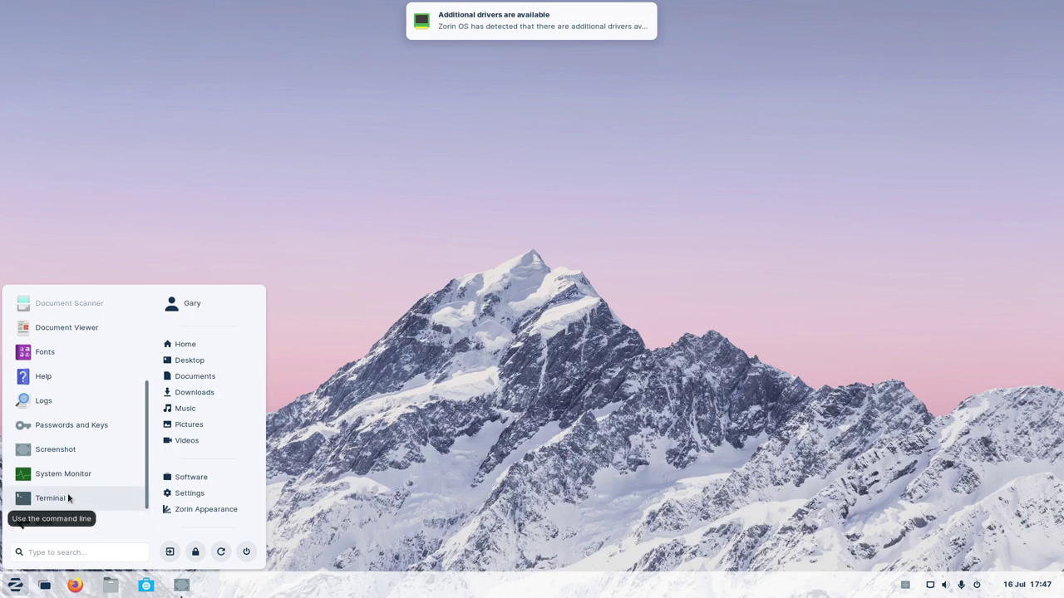
key("Escape")
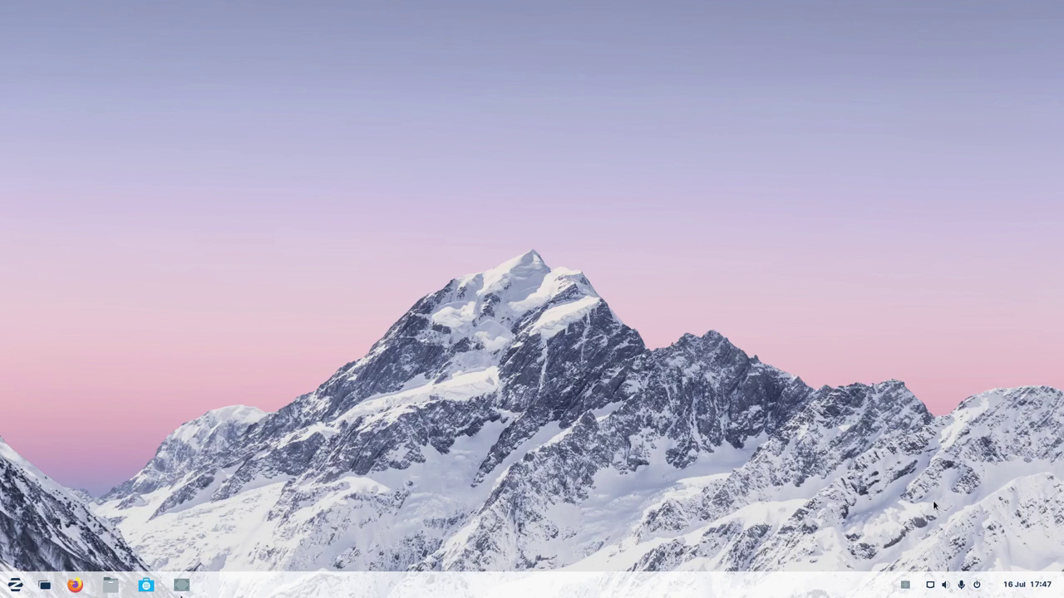
View the list of available Wi-Fi networks and leave it without connecting to any
left_click(930, 585)
left_click(1041, 477)
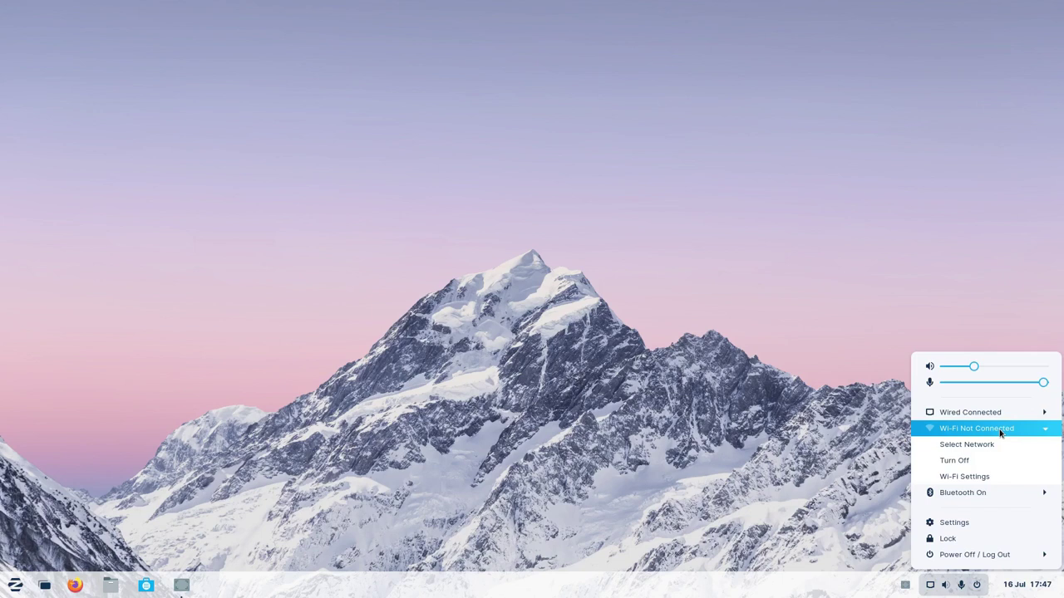
left_click(965, 444)
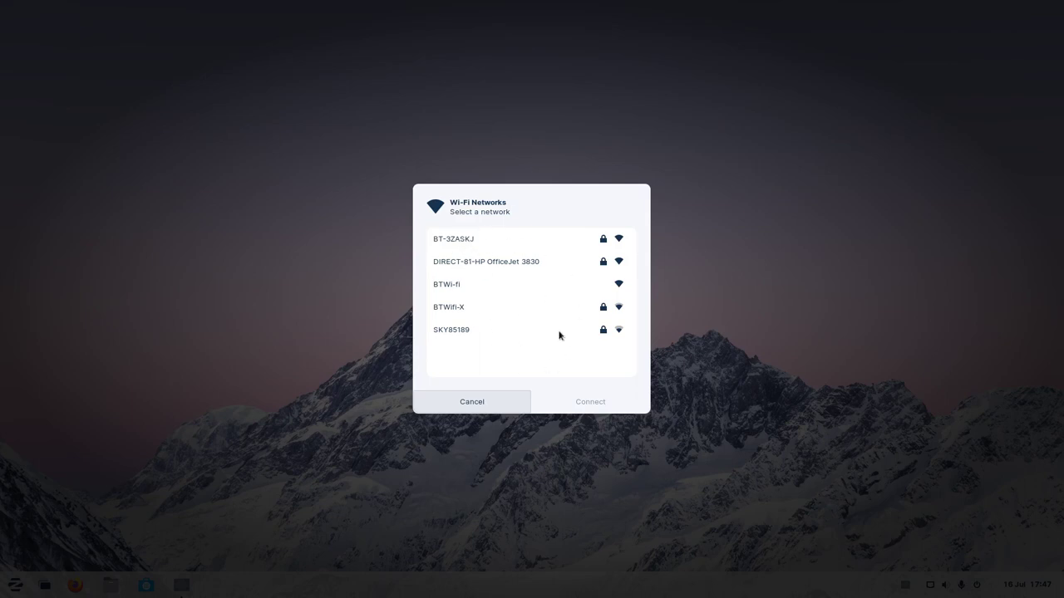
left_click(481, 410)
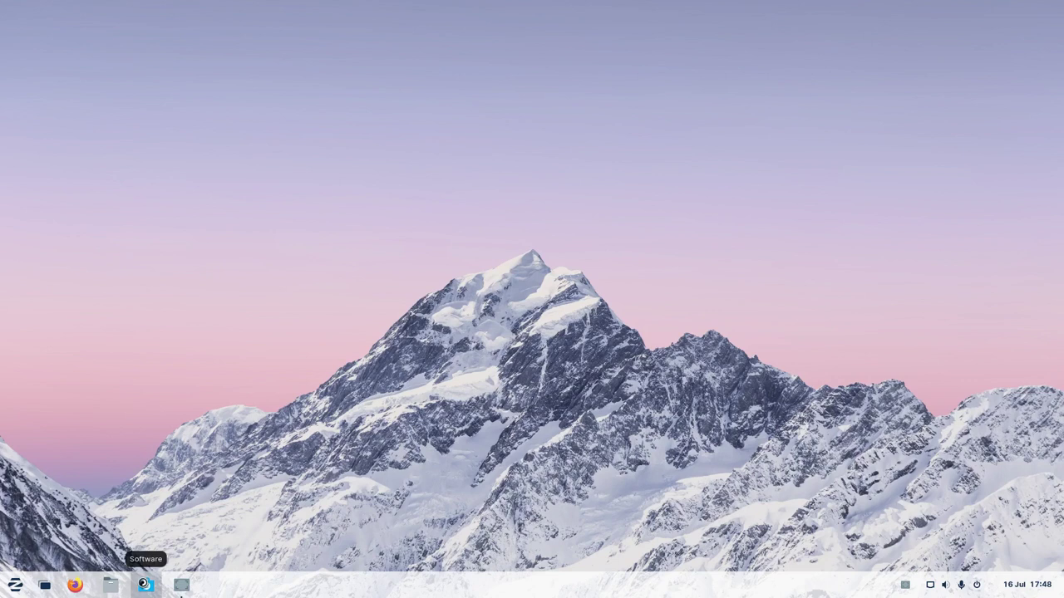
Open the Software store, dismiss its welcome message and look through the front page down to the categories
left_click(146, 585)
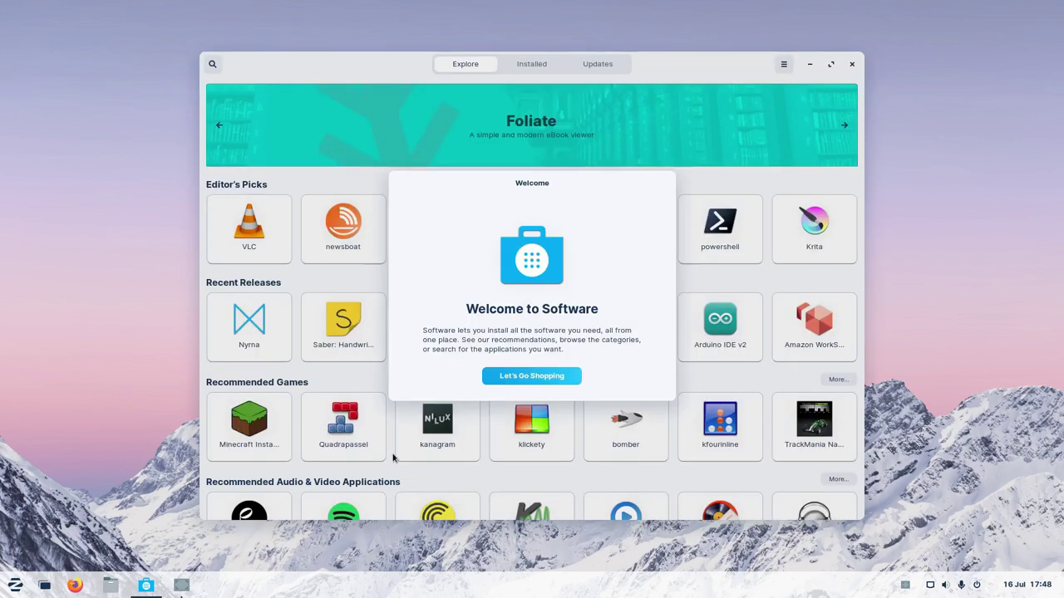
left_click(536, 376)
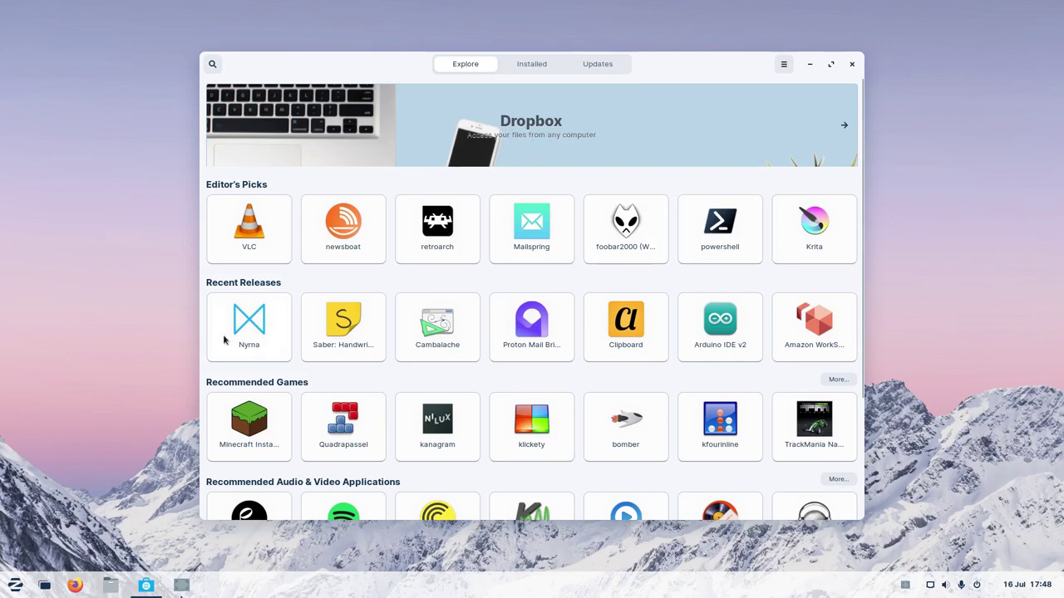
scroll(457, 395, "down", 1)
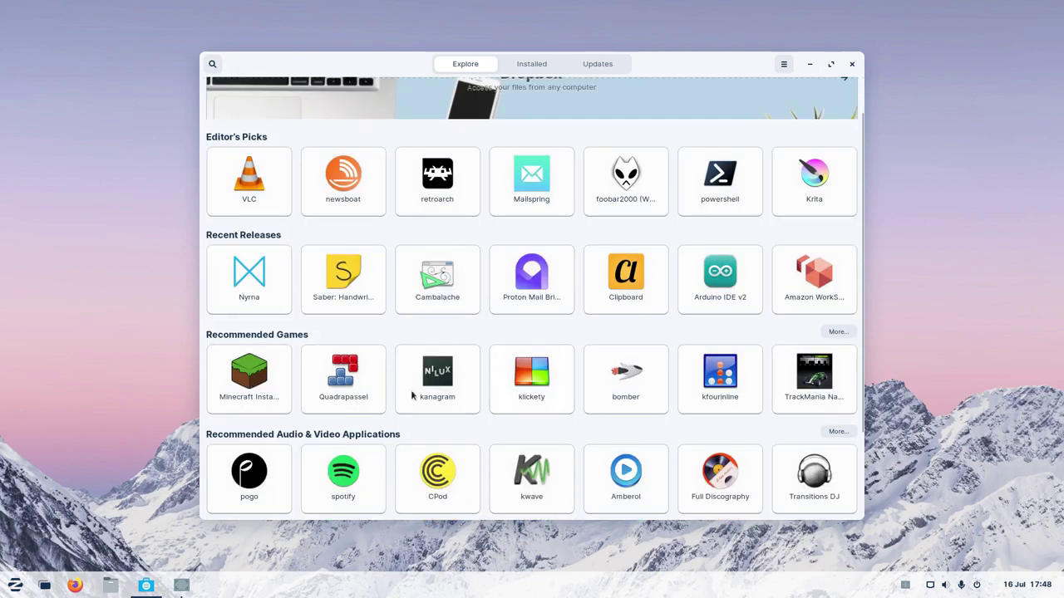
scroll(472, 426, "down", 1)
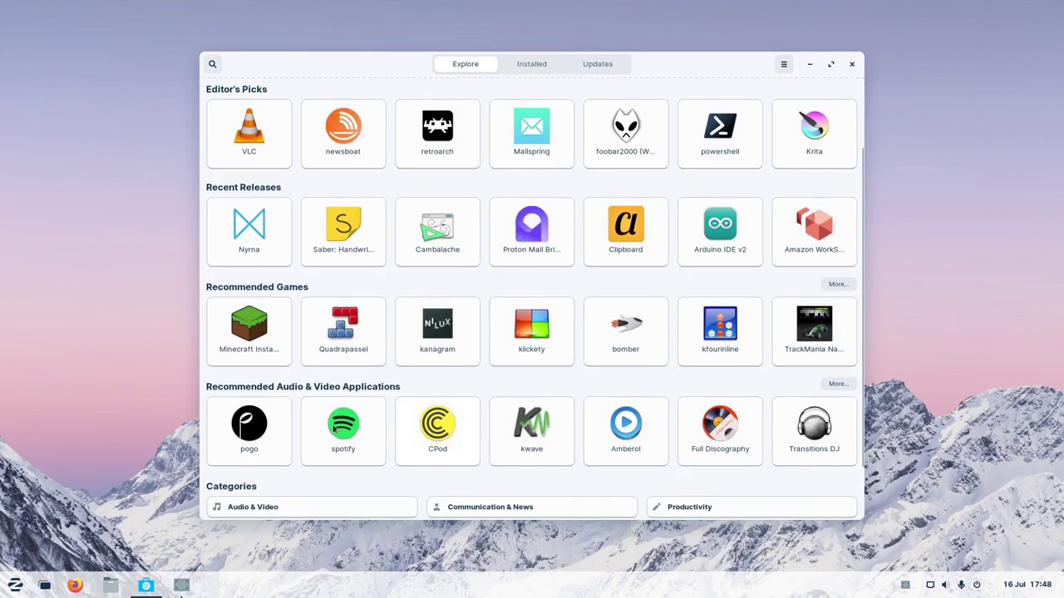
scroll(551, 413, "down", 2)
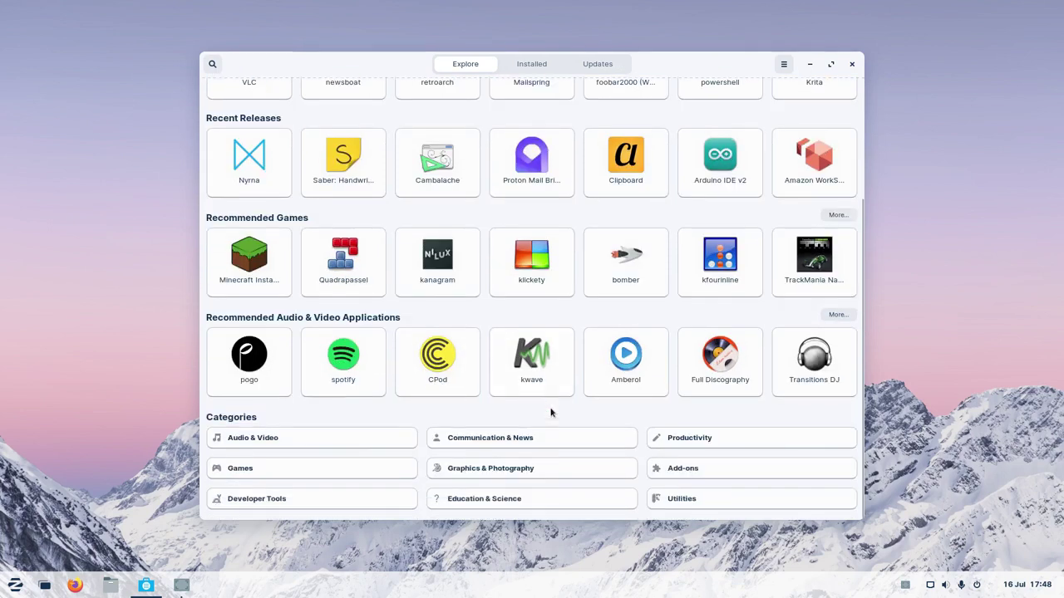
Check the package sources offered for spotify, install it from the Snap Store and return to the store's front page
left_click(338, 358)
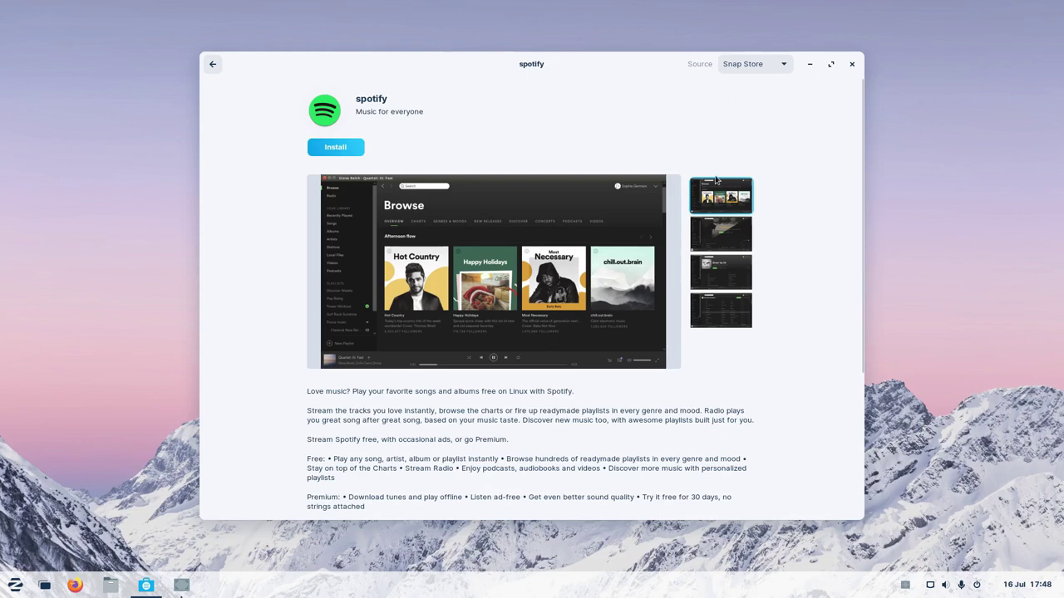
left_click(783, 66)
left_click(458, 125)
left_click(336, 147)
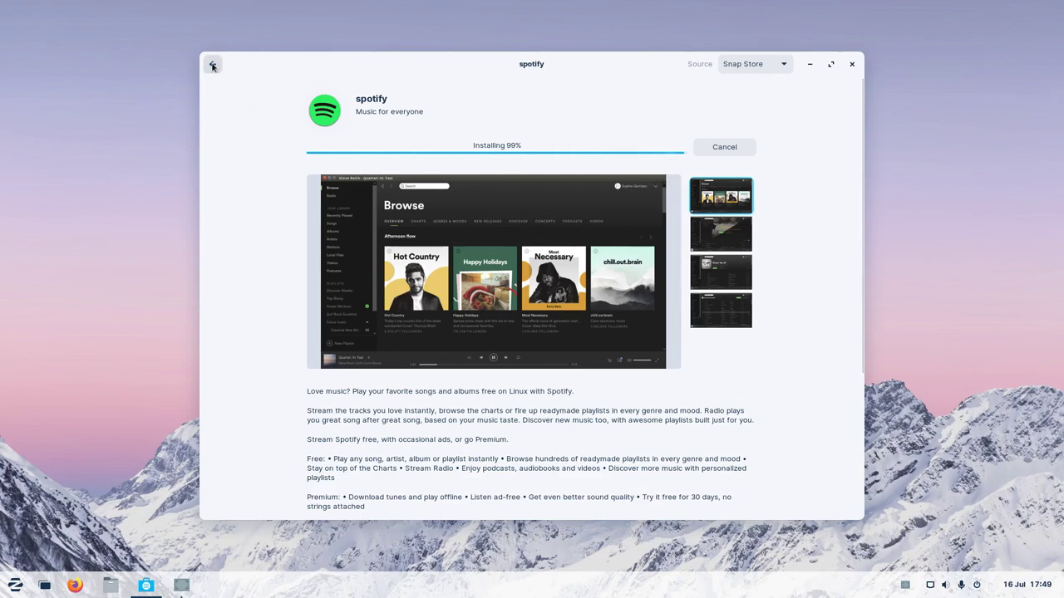
left_click(212, 66)
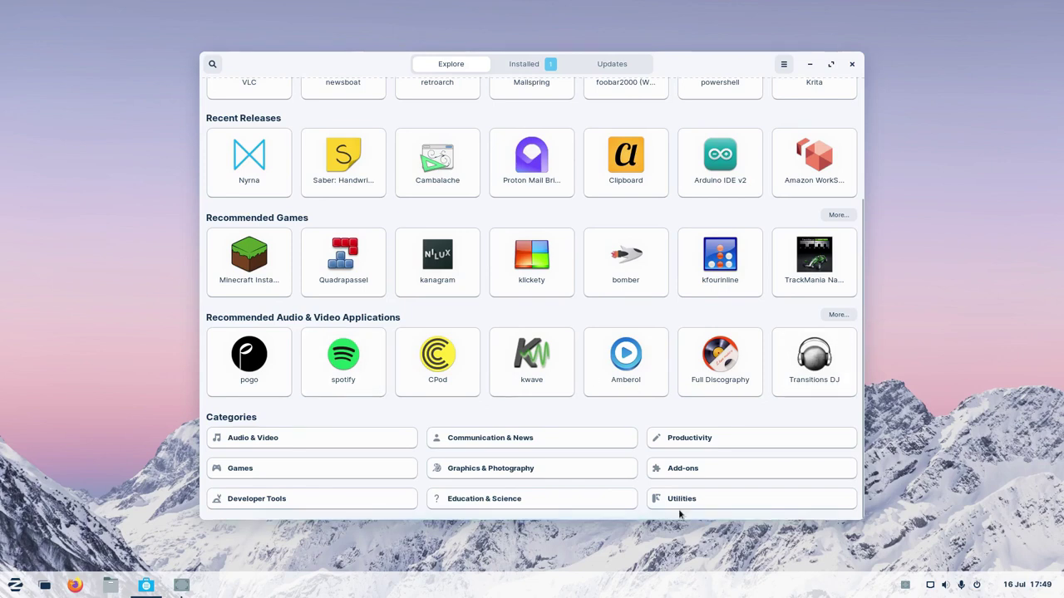
Search the software store for "chrome"
scroll(569, 439, "up", 2)
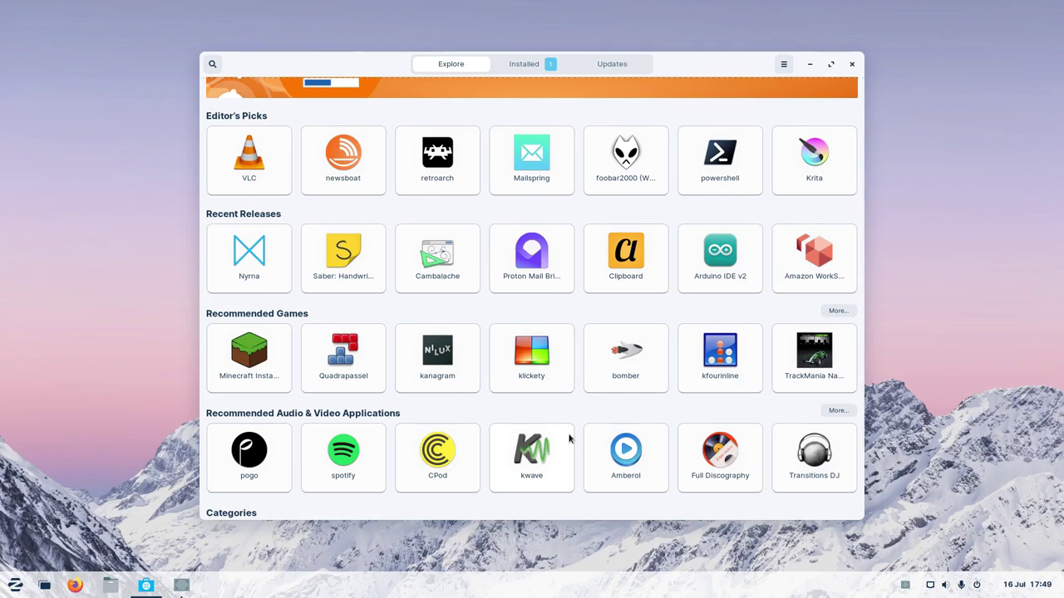
scroll(584, 437, "up", 2)
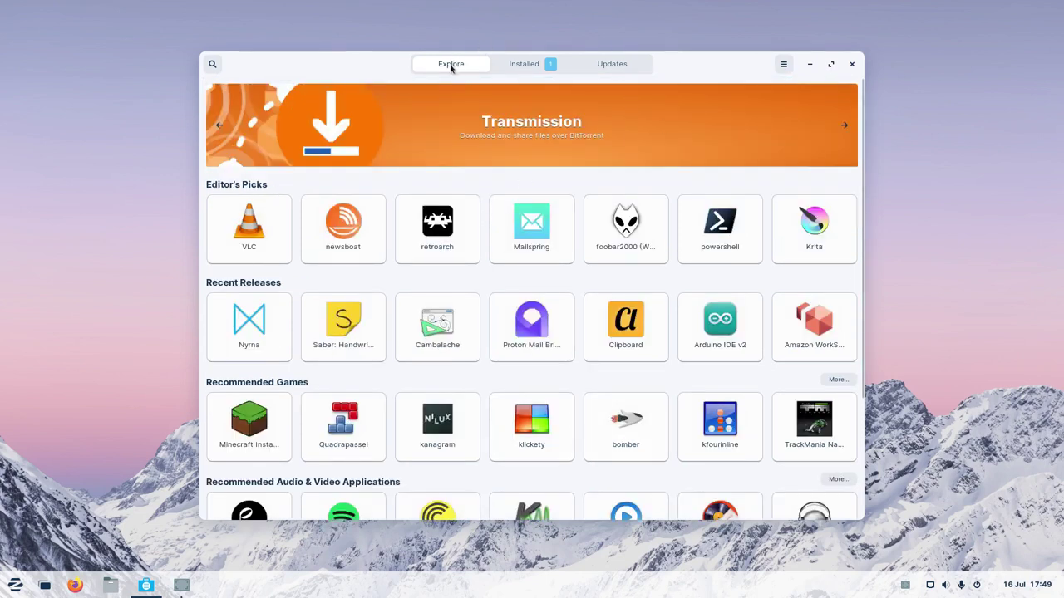
left_click(212, 64)
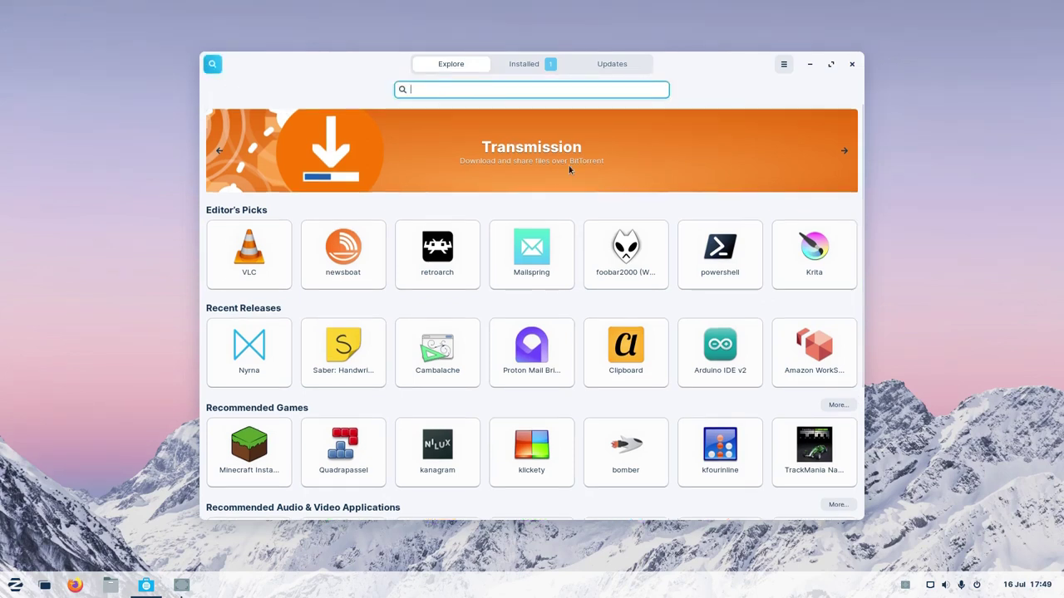
type("chrome")
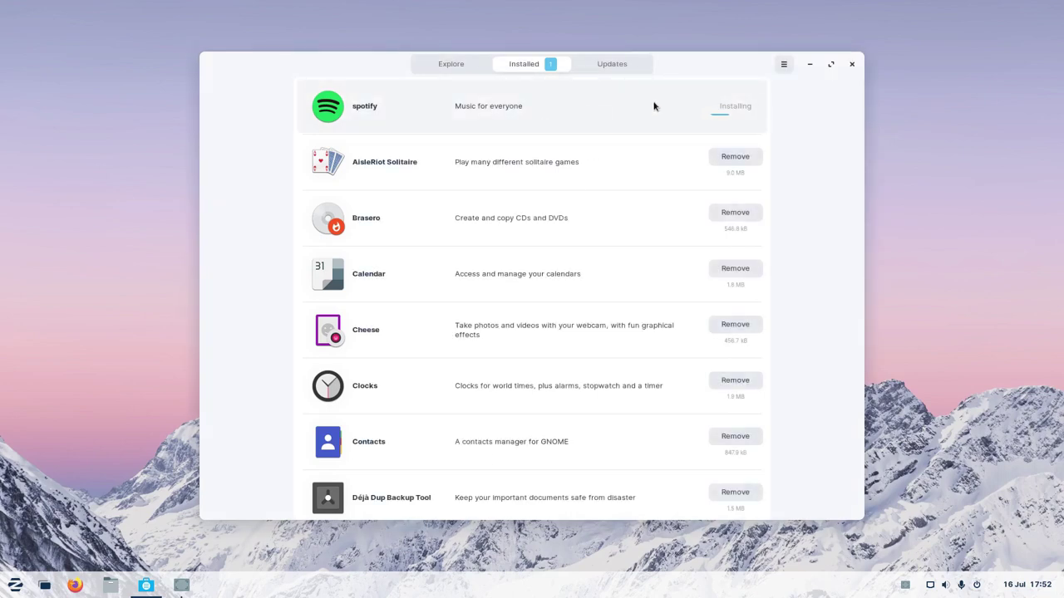
Install Google Chrome from the Communication & News category and shift the store window slightly upward
left_click(463, 67)
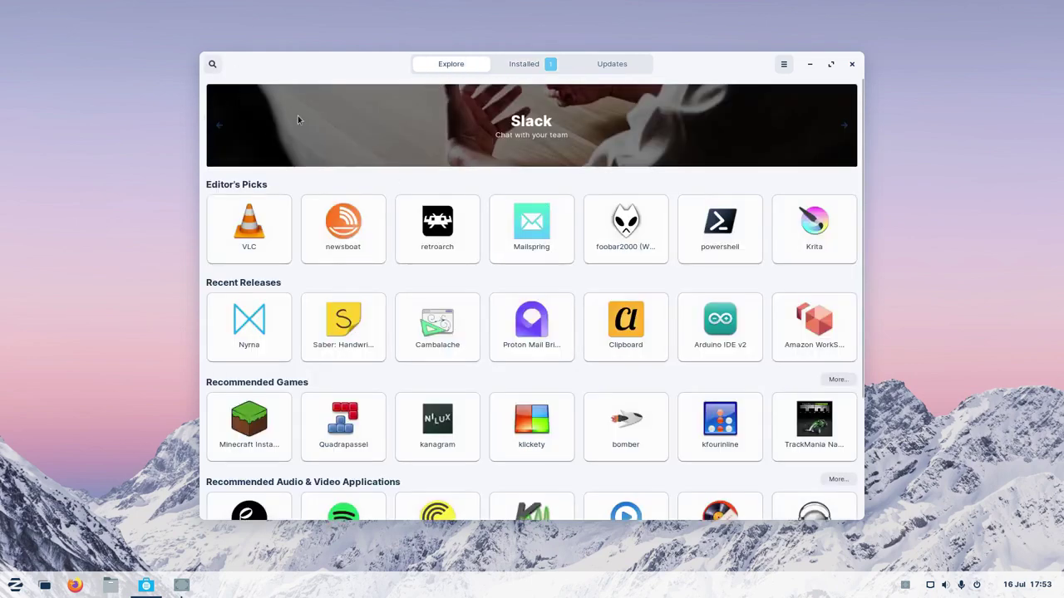
scroll(661, 185, "down", 3)
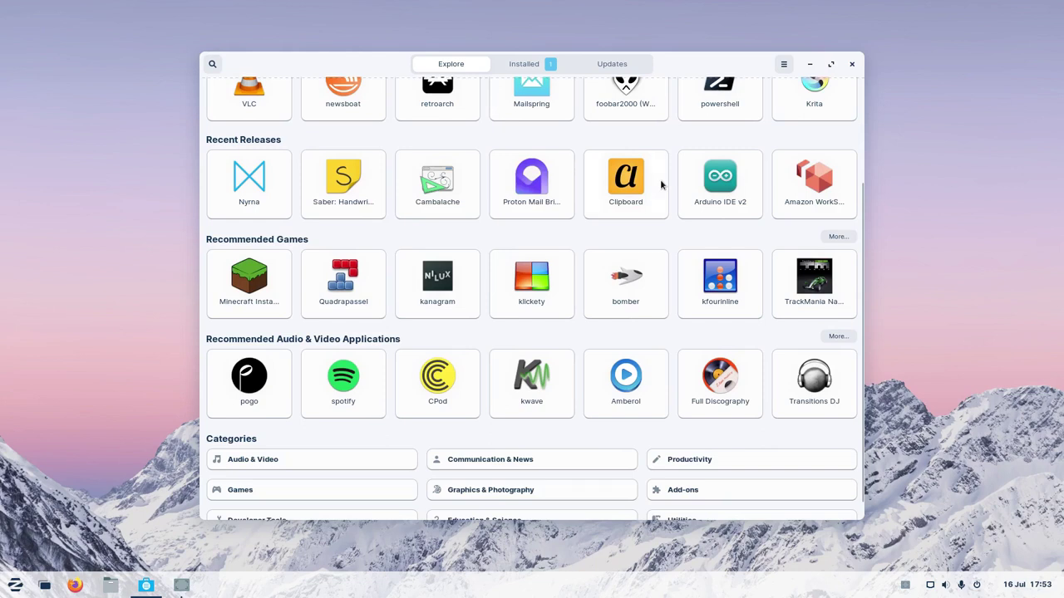
scroll(661, 184, "down", 1)
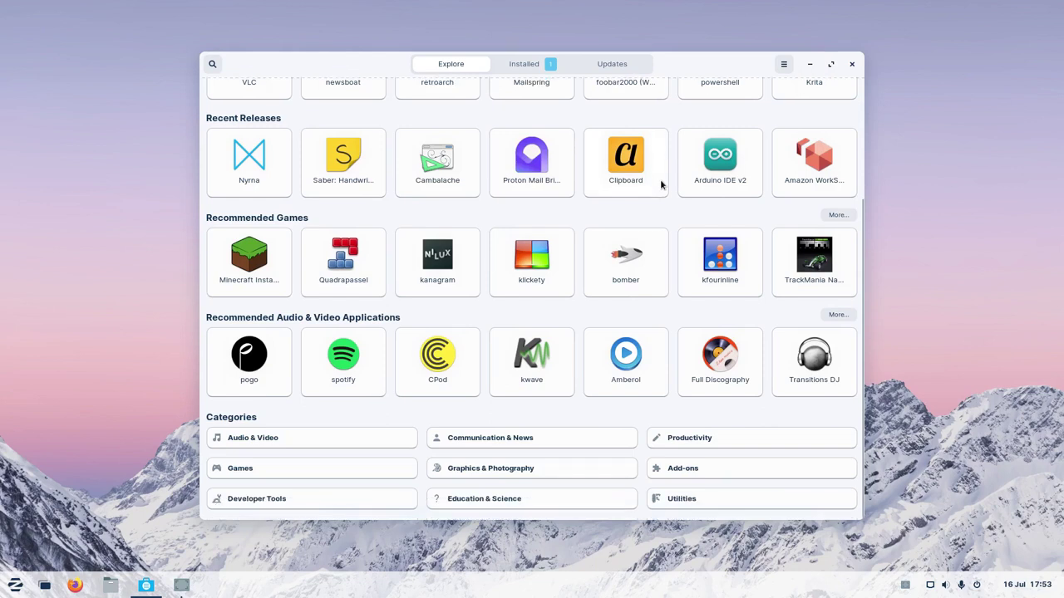
left_click(517, 444)
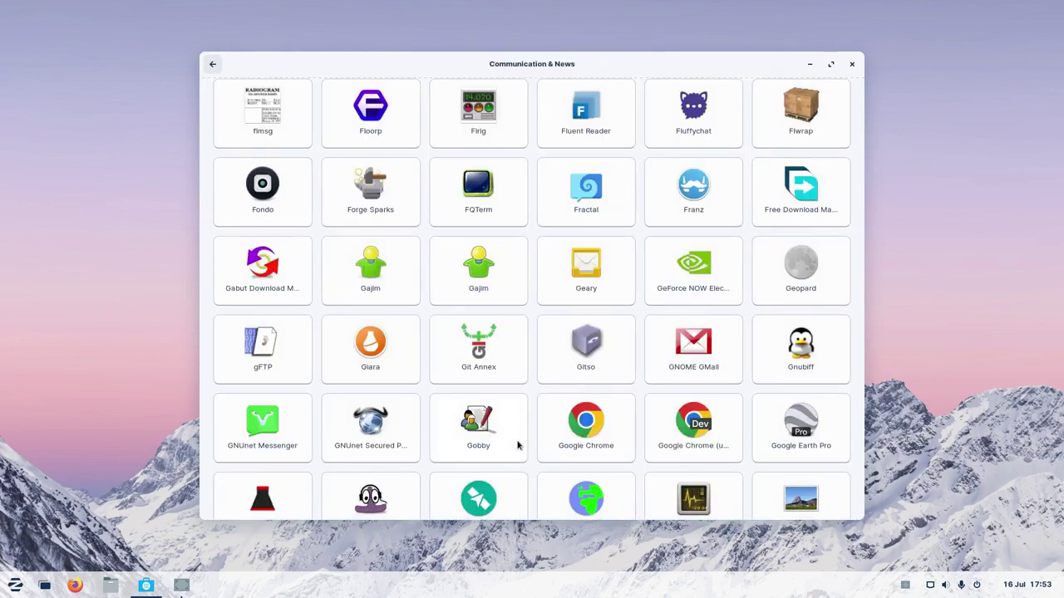
left_click(592, 440)
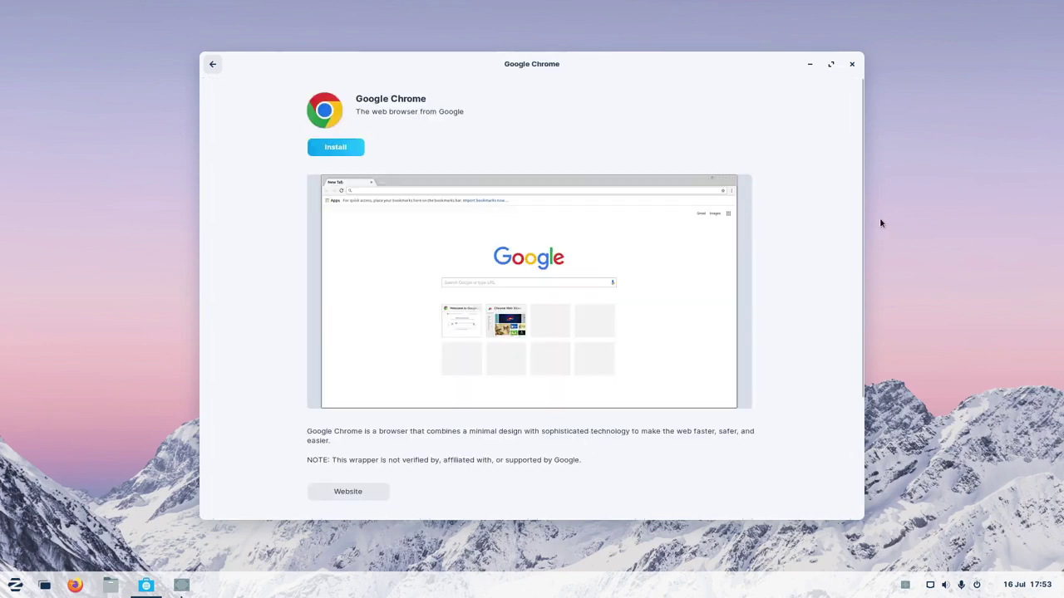
left_click(336, 147)
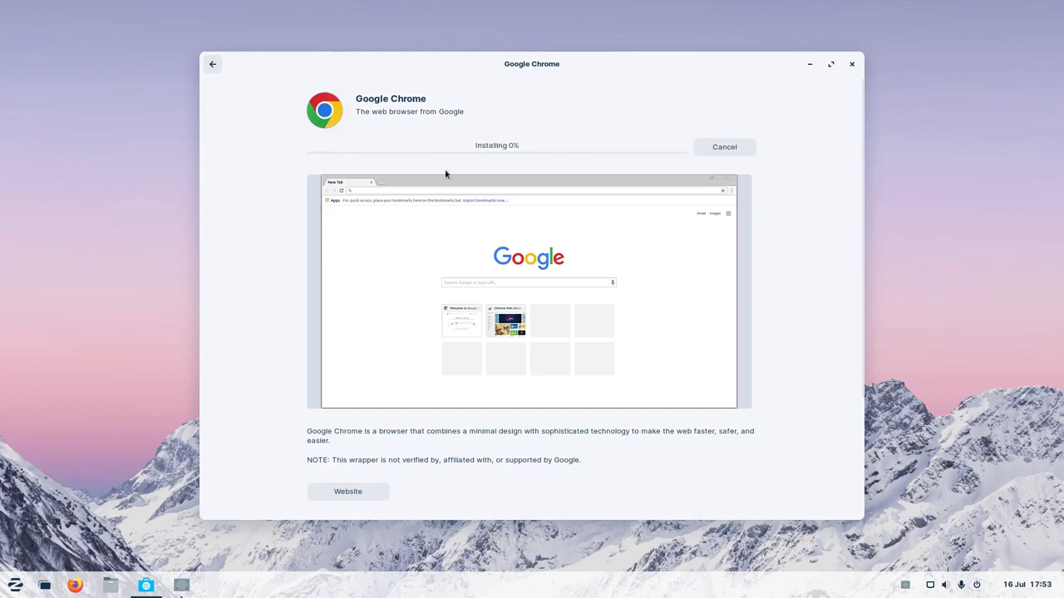
left_click(212, 66)
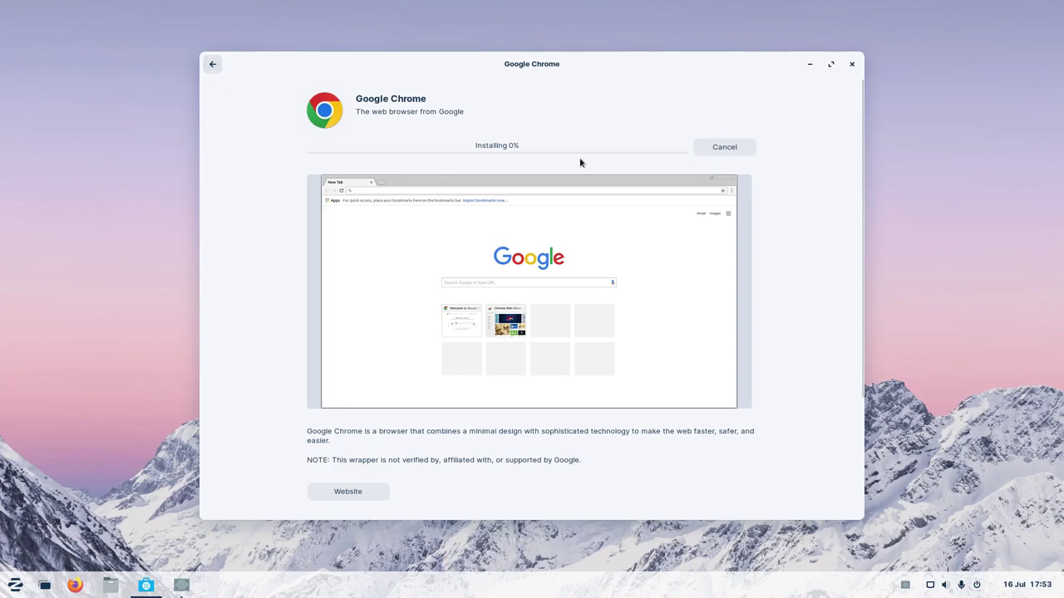
mouse_move(540, 65)
left_mouse_down()
mouse_move(540, 275)
mouse_move(535, 51)
left_mouse_up()
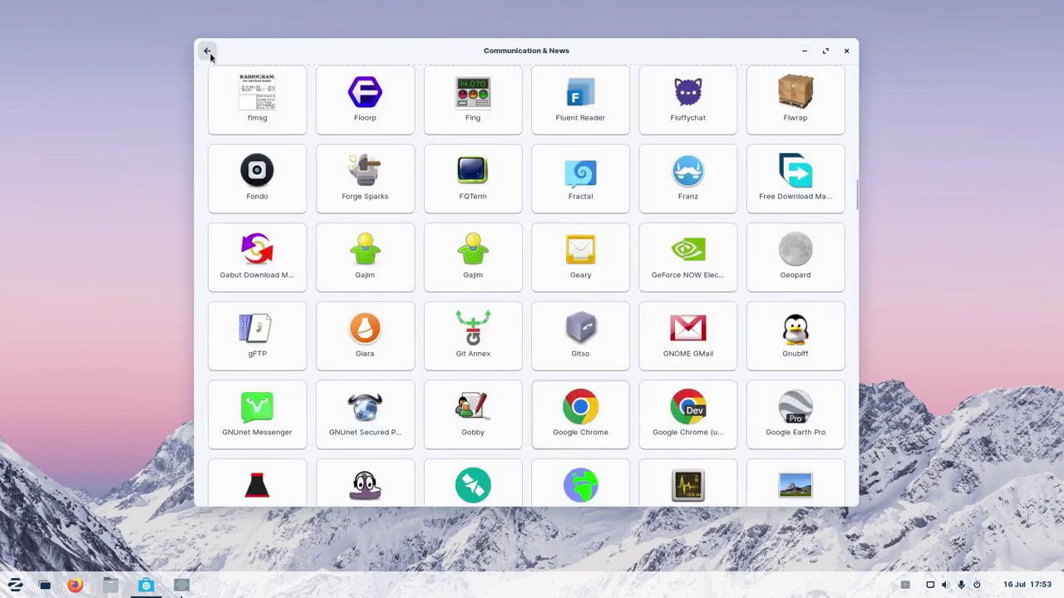
Search the store for "steam", install Steam from Flathub and leave its details page
left_click(208, 51)
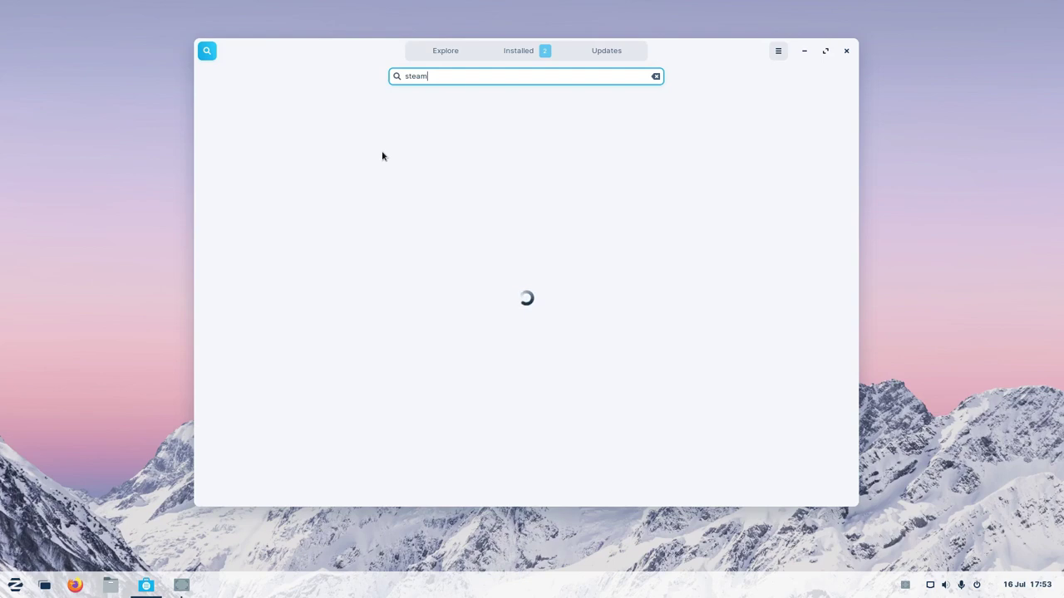
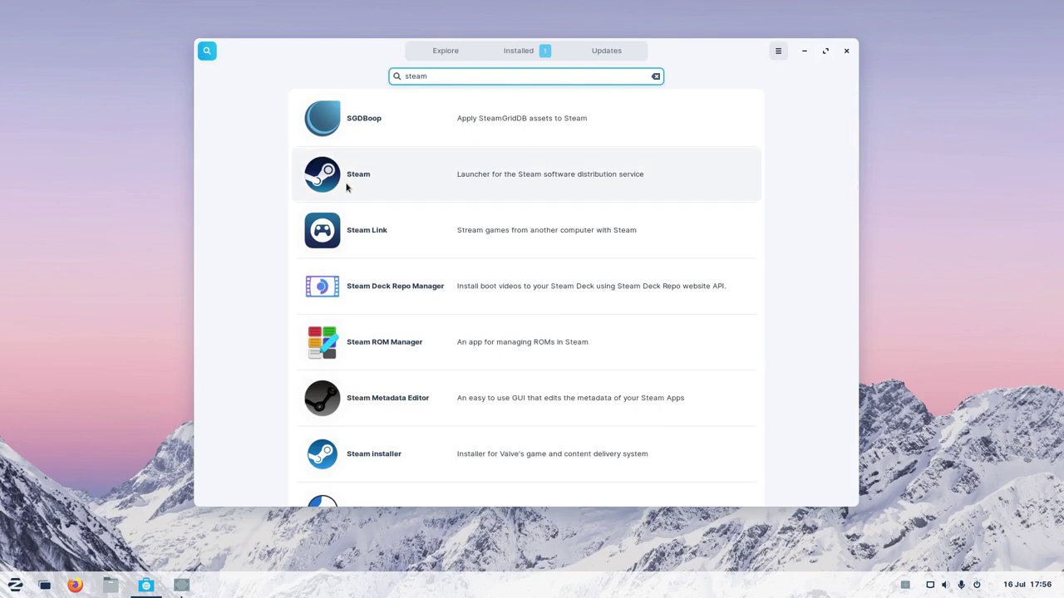
left_click(393, 173)
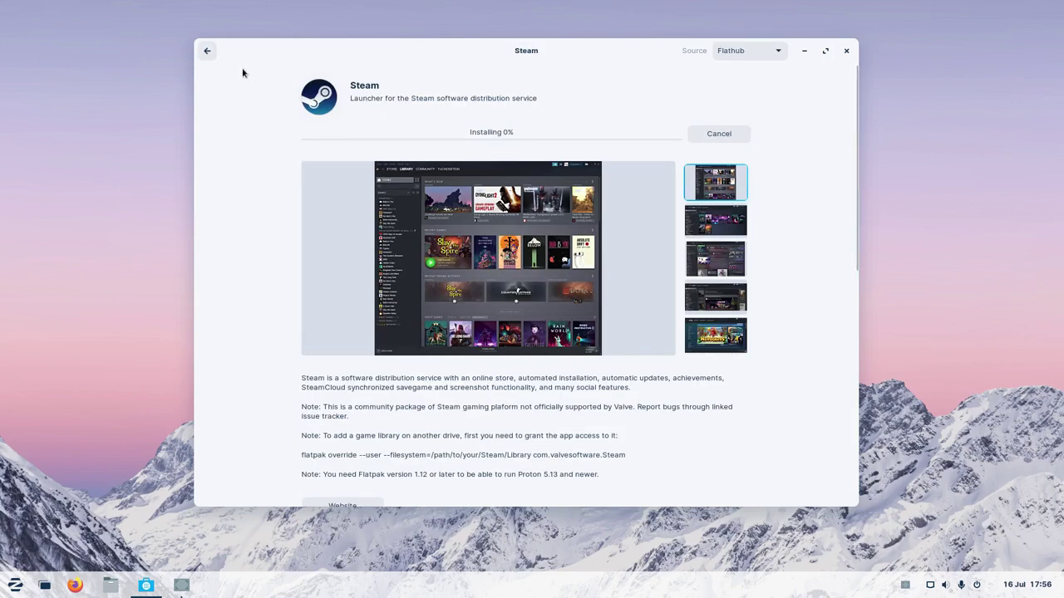
left_click(208, 50)
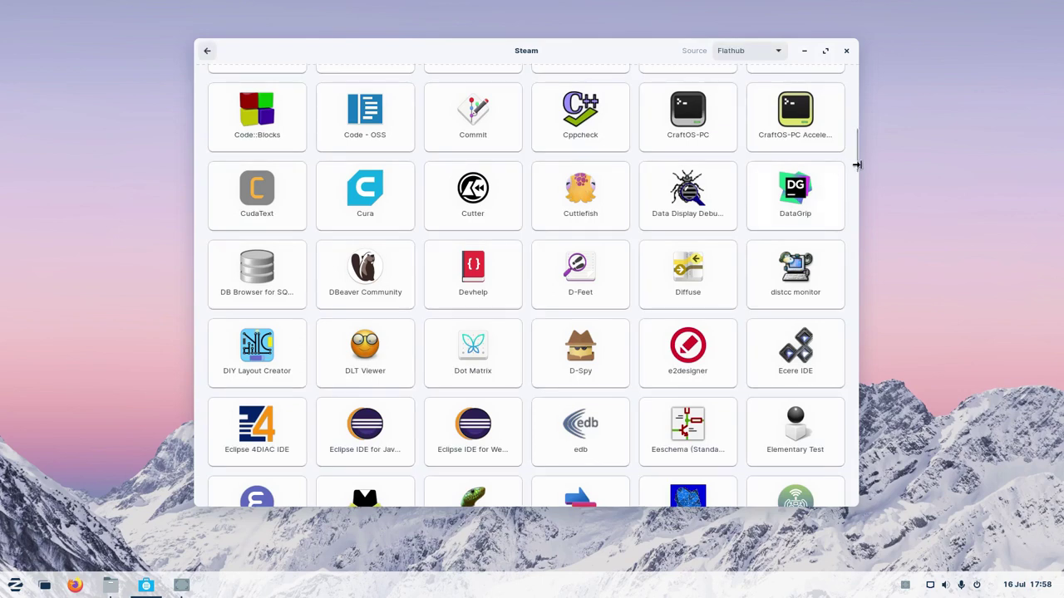
Examine the applications offered in the Developer Tools category, from the featured tools through to the end of the list
left_click(856, 98)
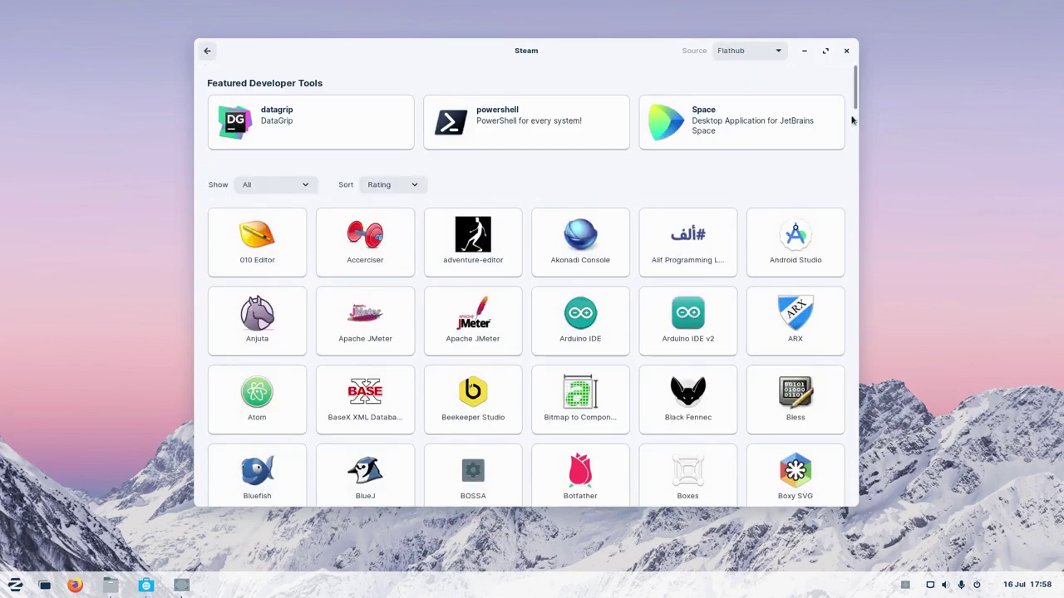
left_click_drag(858, 98, 858, 103)
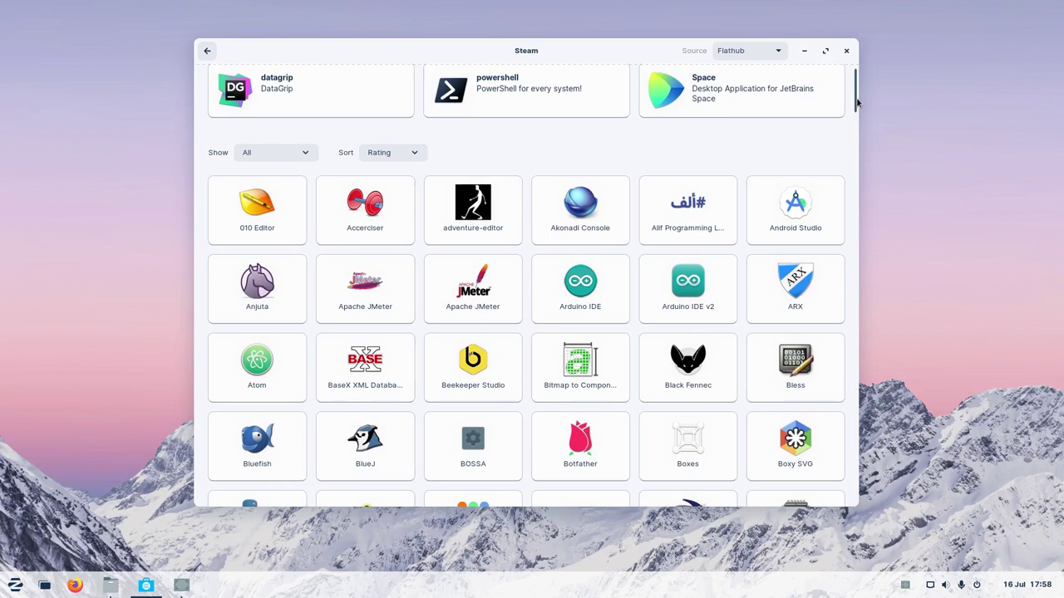
scroll(858, 103, "down", 4)
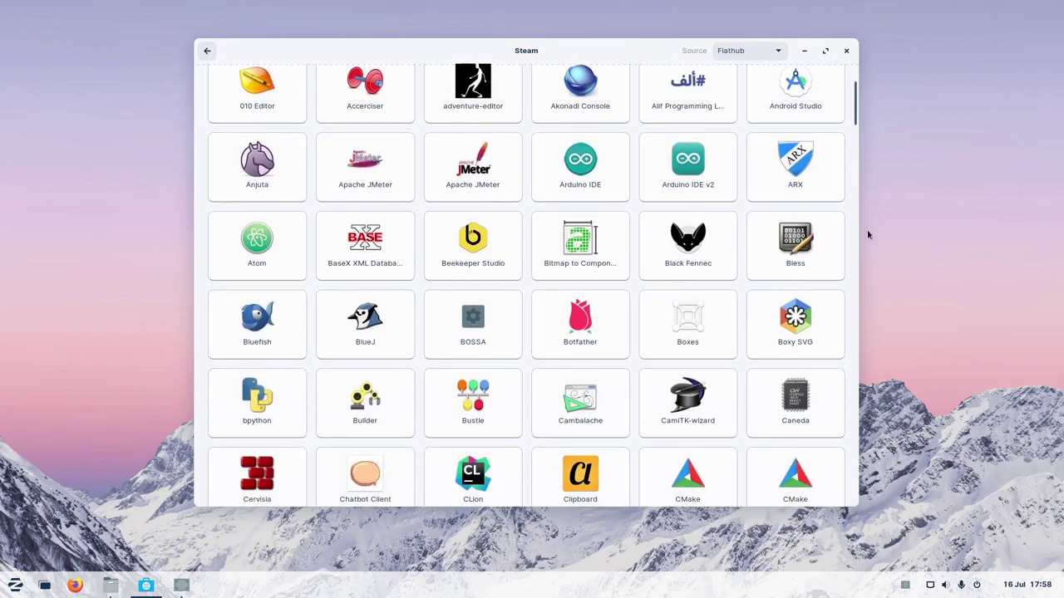
left_click_drag(857, 125, 860, 236)
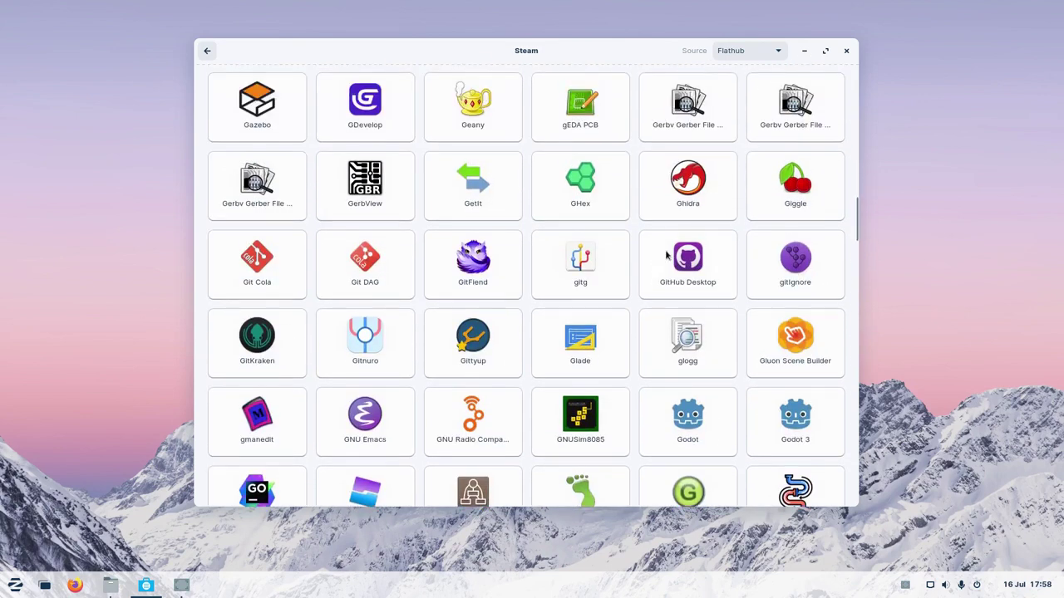
left_click_drag(858, 208, 857, 264)
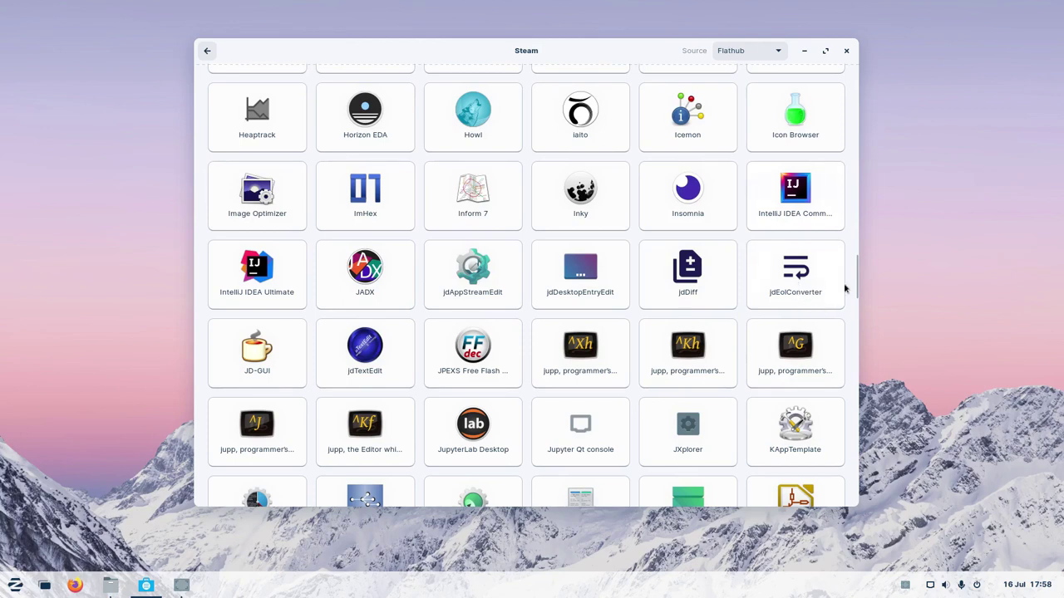
left_click_drag(855, 266, 856, 392)
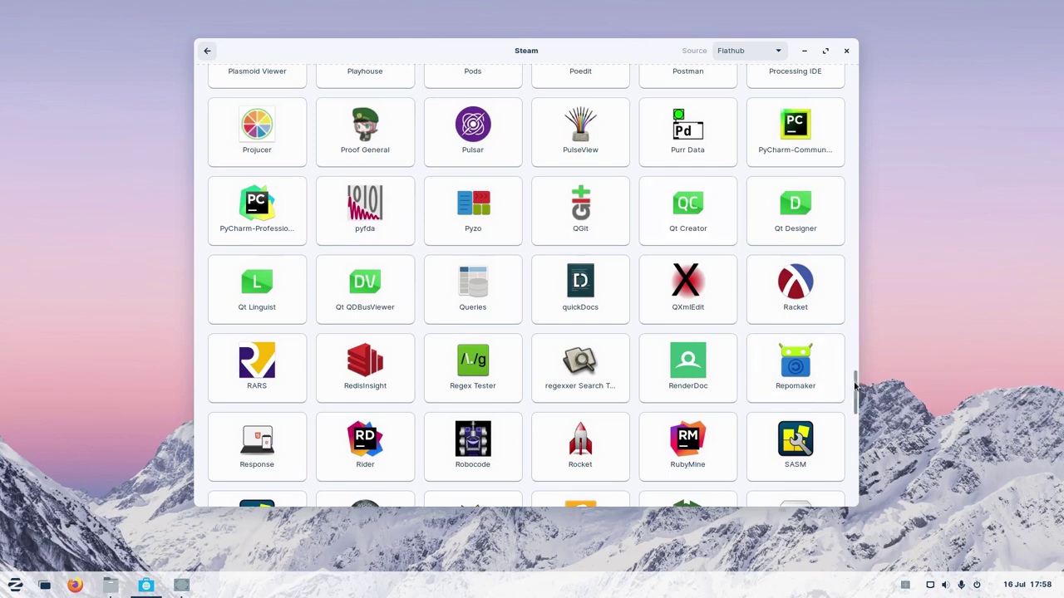
scroll(856, 384, "down", 1)
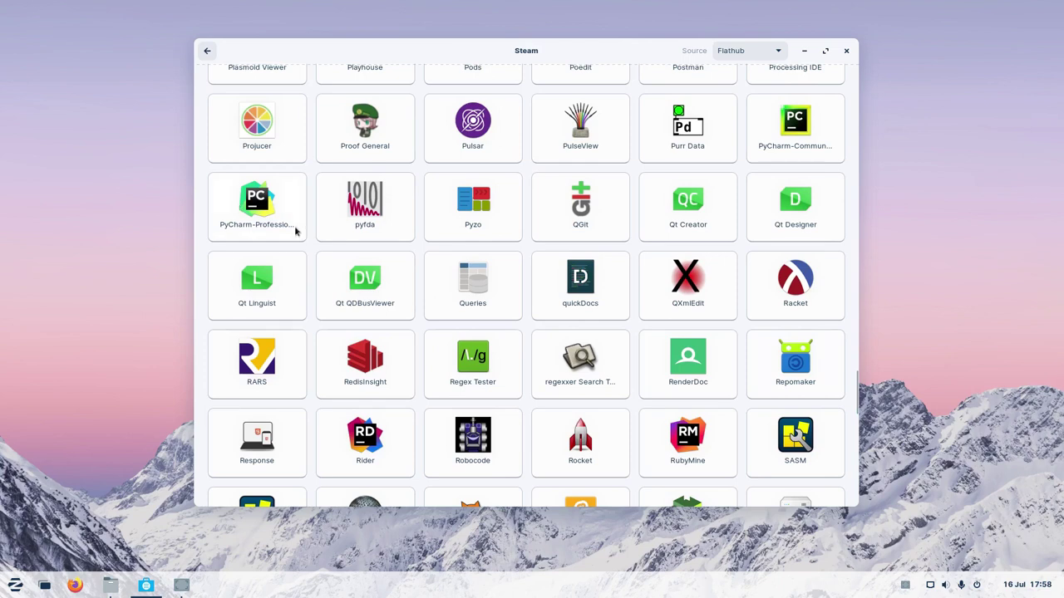
left_click_drag(856, 428, 852, 465)
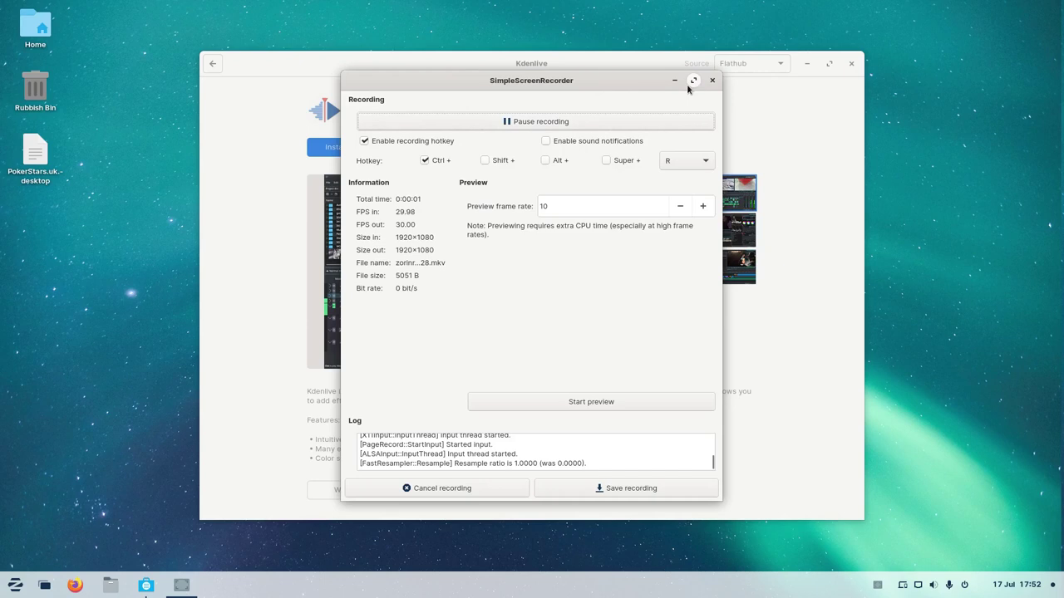
Minimize the SimpleScreenRecorder window and view the package sources available for Kdenlive
left_click(673, 82)
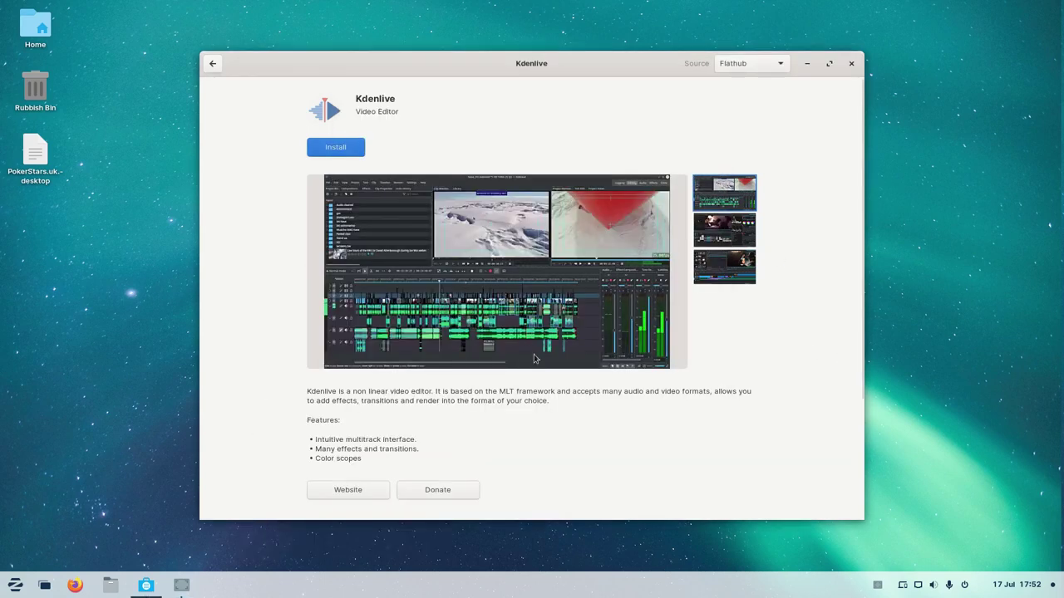
left_click(780, 69)
left_click(779, 69)
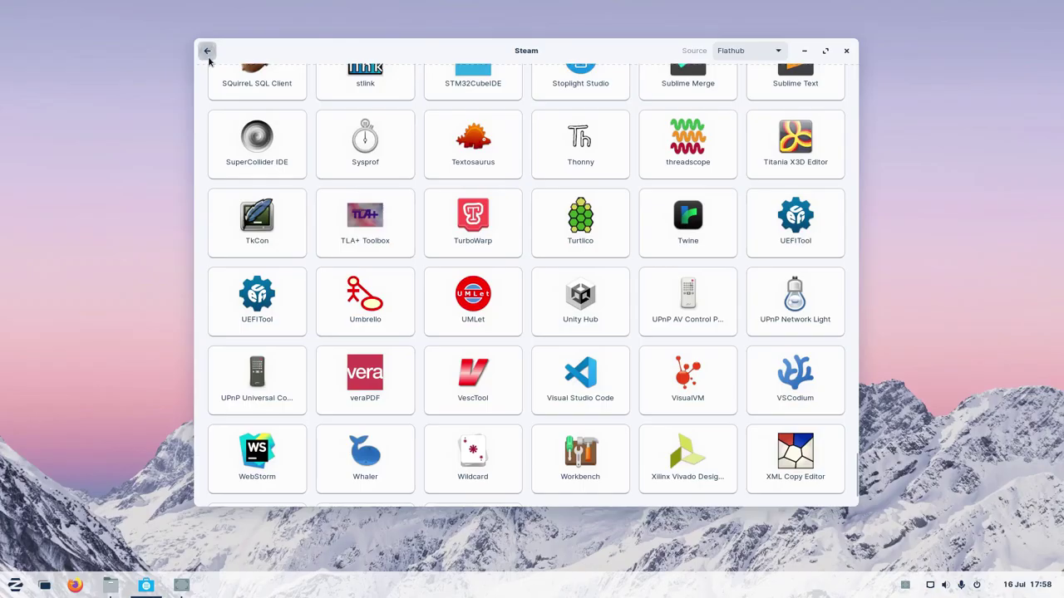
Return from the Developer Tools category to the store's front page
left_click(207, 50)
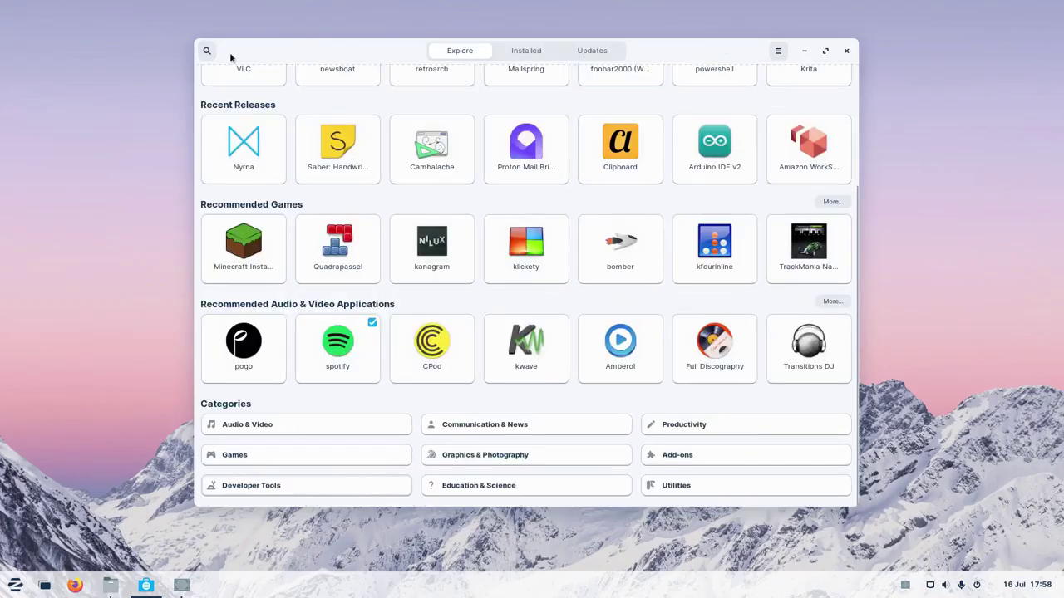
Close the software store and launch Spotify from the Sound & Video applications to view its login window
left_click(846, 52)
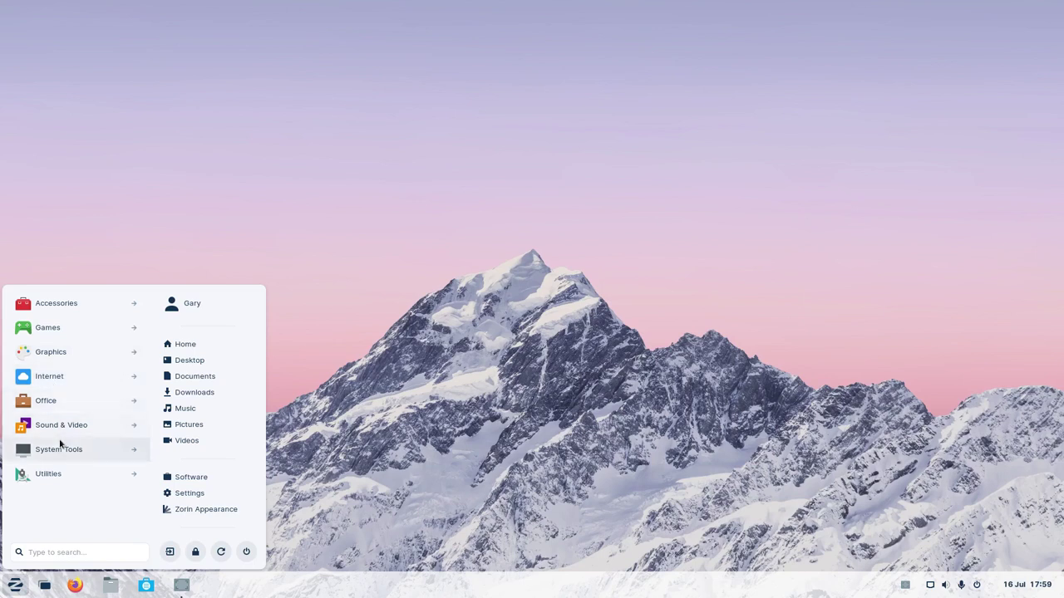
left_click(63, 426)
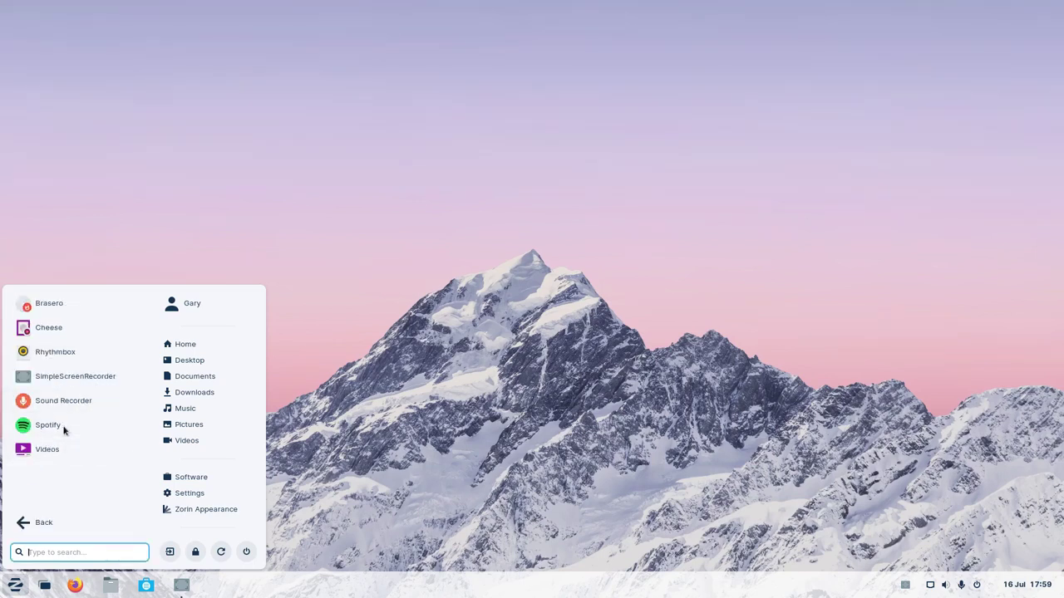
left_click(47, 427)
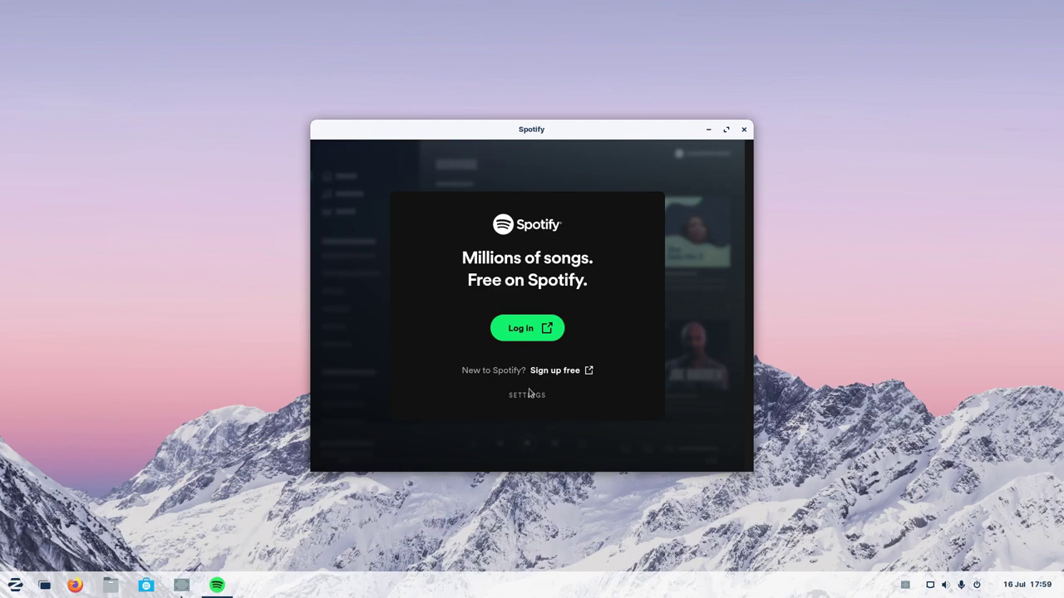
left_click(744, 129)
Launch Google Chrome from the Internet applications and view the Everyday Linux User channel on YouTube before closing the browser
key("super")
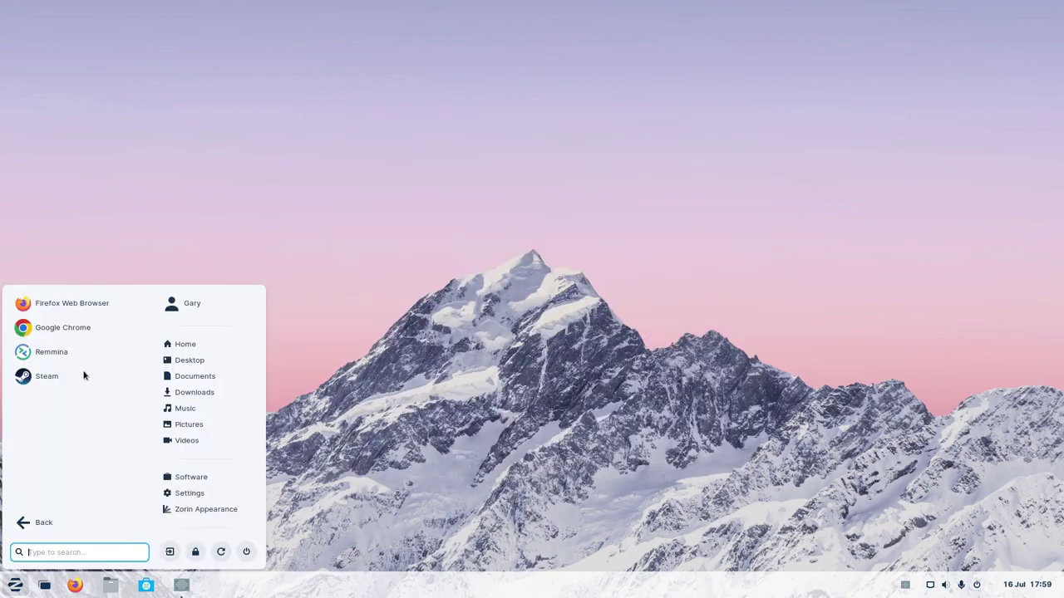
left_click(64, 328)
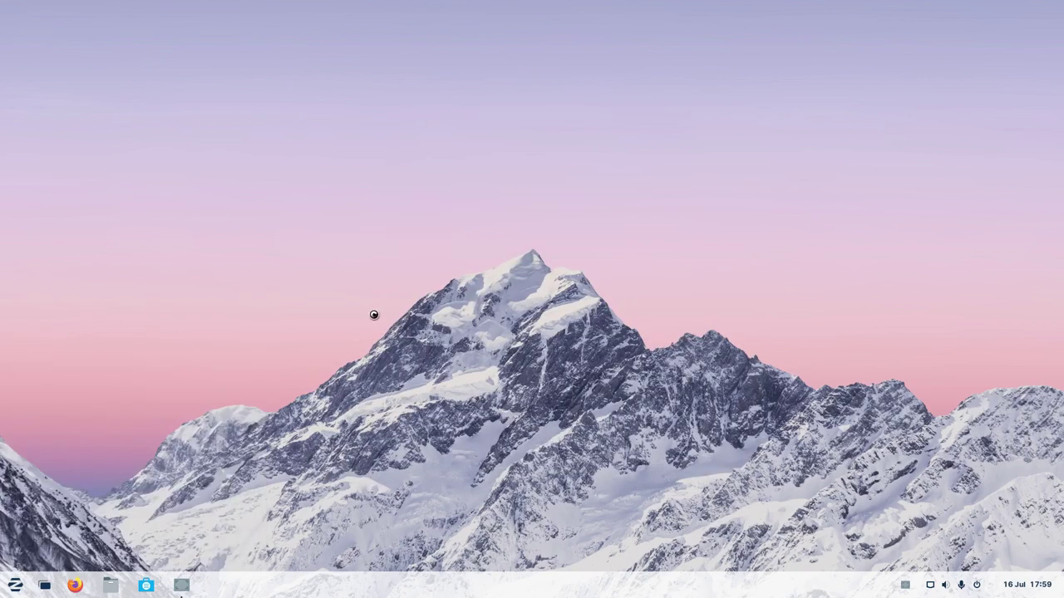
left_click(638, 333)
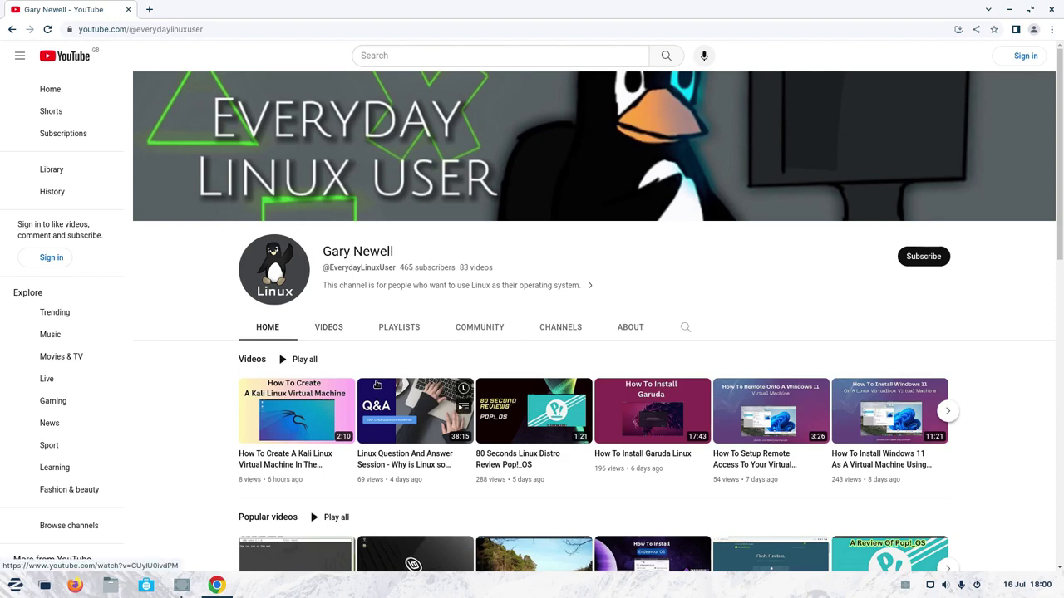
mouse_move(287, 424)
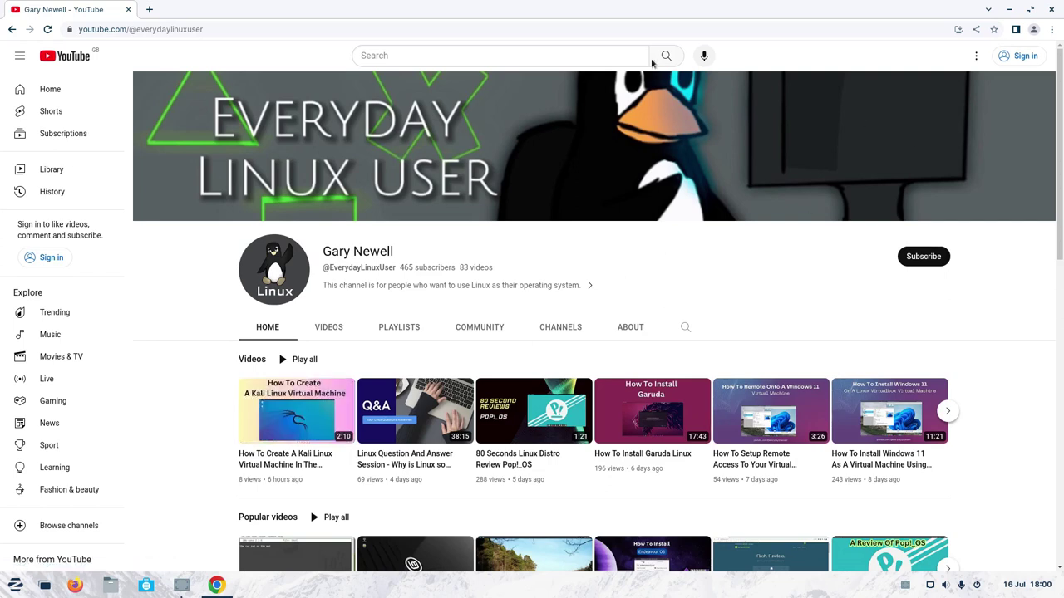
left_click(1052, 10)
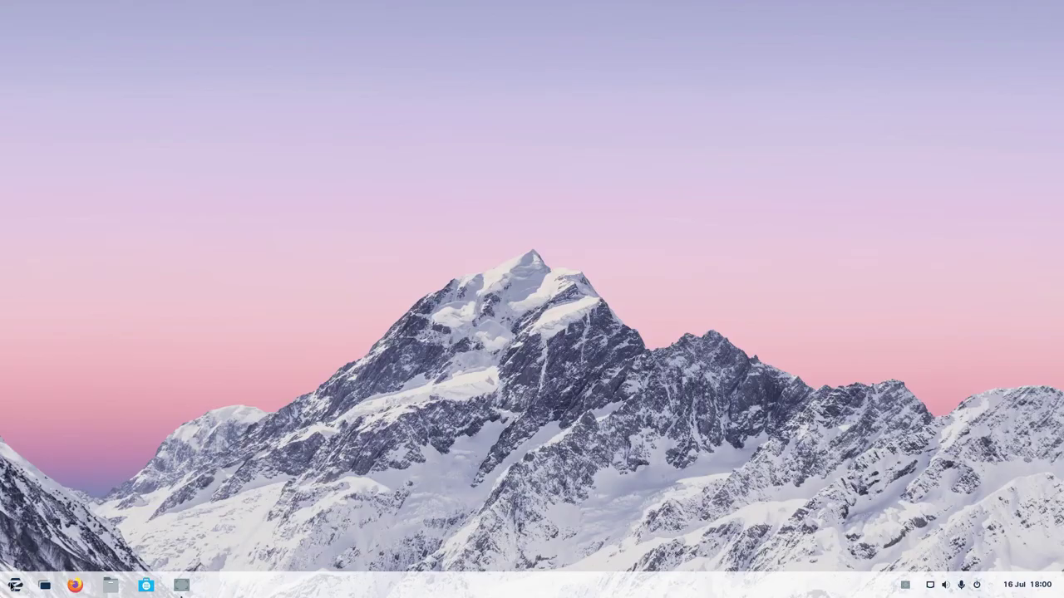
Open Zorin Appearance from the Utilities applications and look through the offered desktop layouts, including the Pro ones
left_click(13, 586)
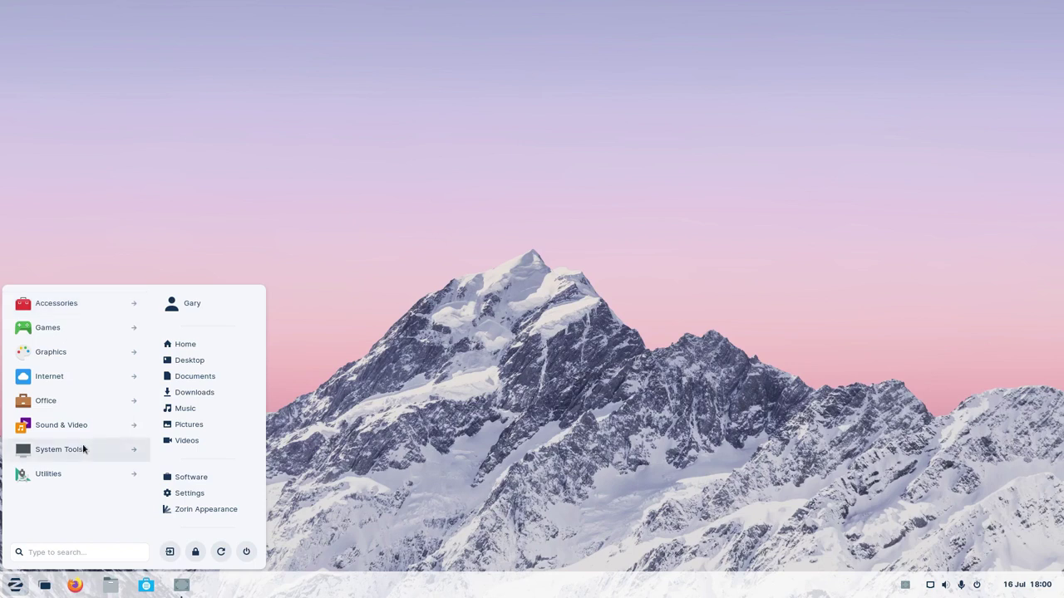
left_click(75, 479)
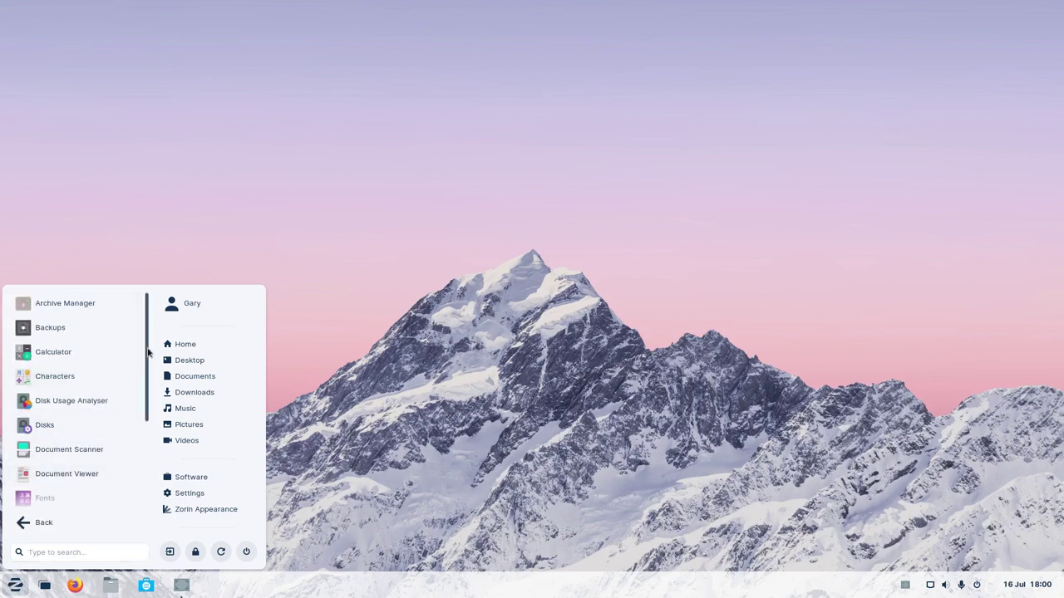
scroll(67, 478, "down", 5)
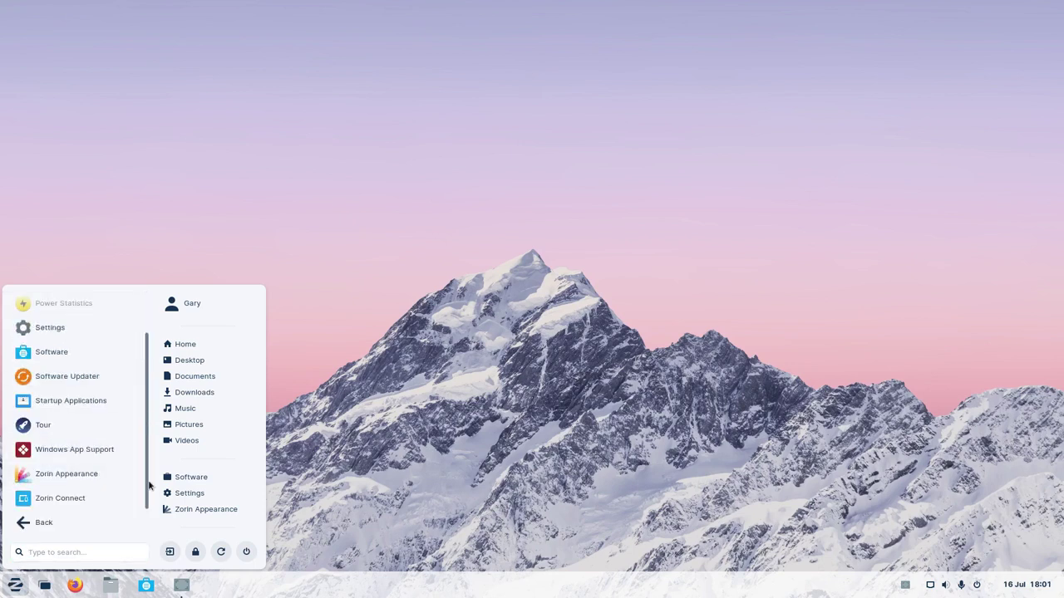
left_click(56, 476)
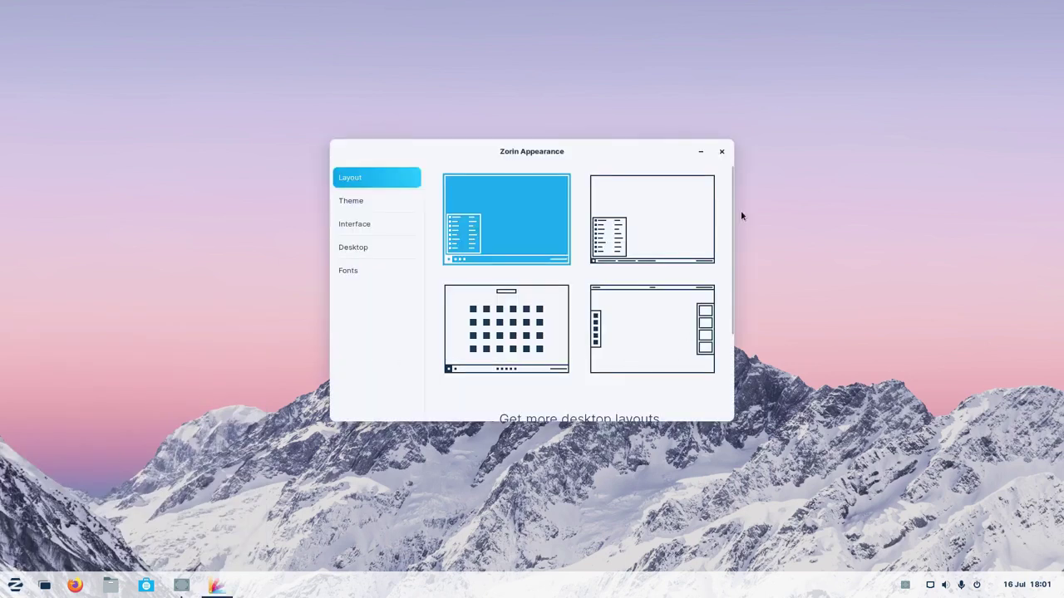
scroll(731, 315, "down", 3)
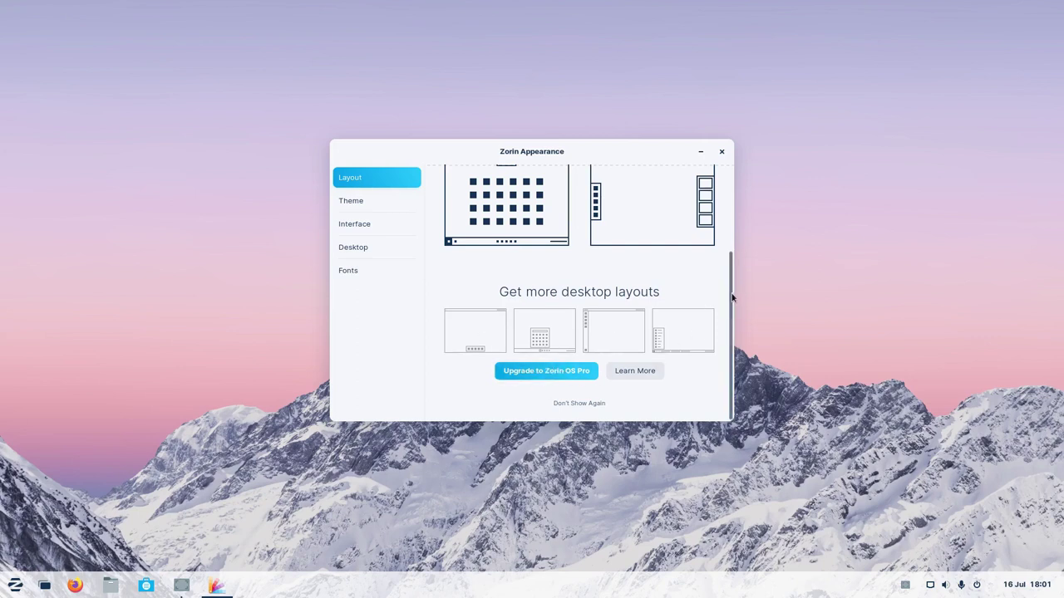
left_click_drag(732, 294, 727, 200)
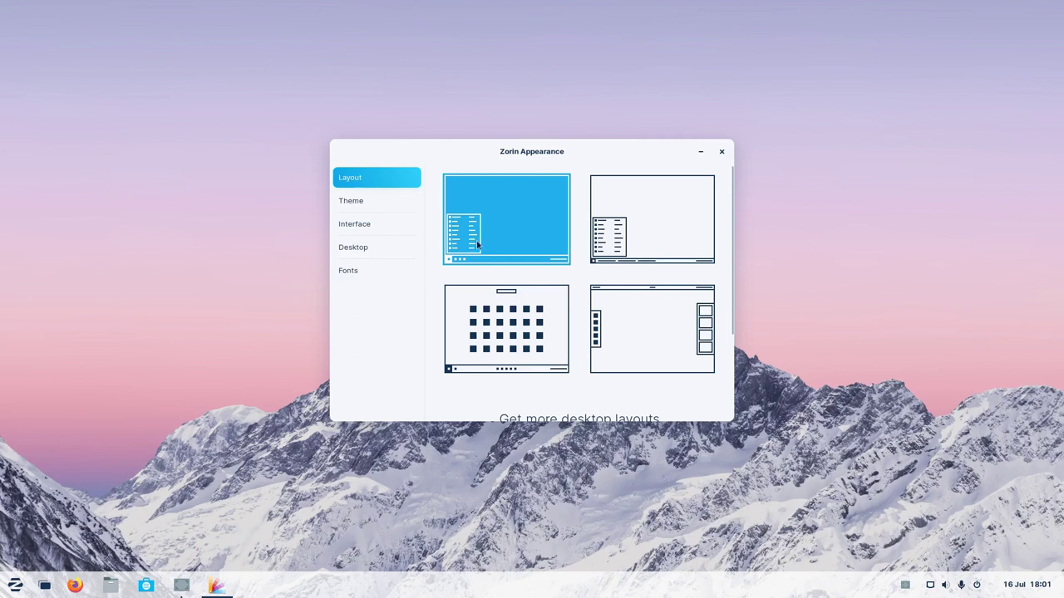
Try the desktop layout with labelled window buttons in the taskbar, check its menu and return to the default layout
left_click(629, 214)
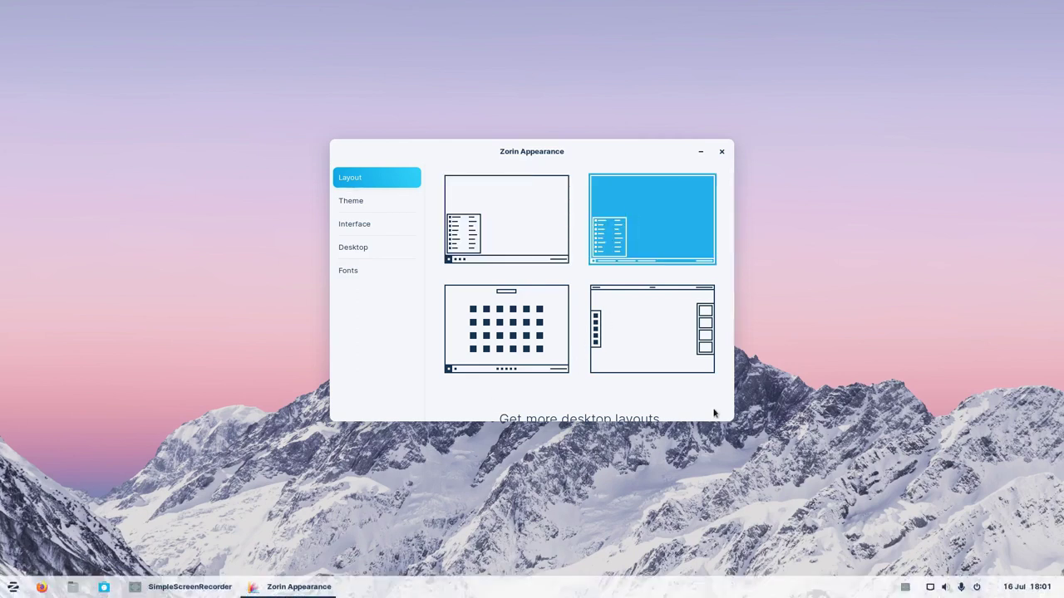
left_click_drag(732, 276, 739, 361)
scroll(739, 362, "up", 5)
left_click(13, 587)
left_click(499, 230)
left_click(498, 230)
Try the app-grid layout with centred taskbar icons and compare the two Zorin menu layouts by applying each in turn
left_click(494, 330)
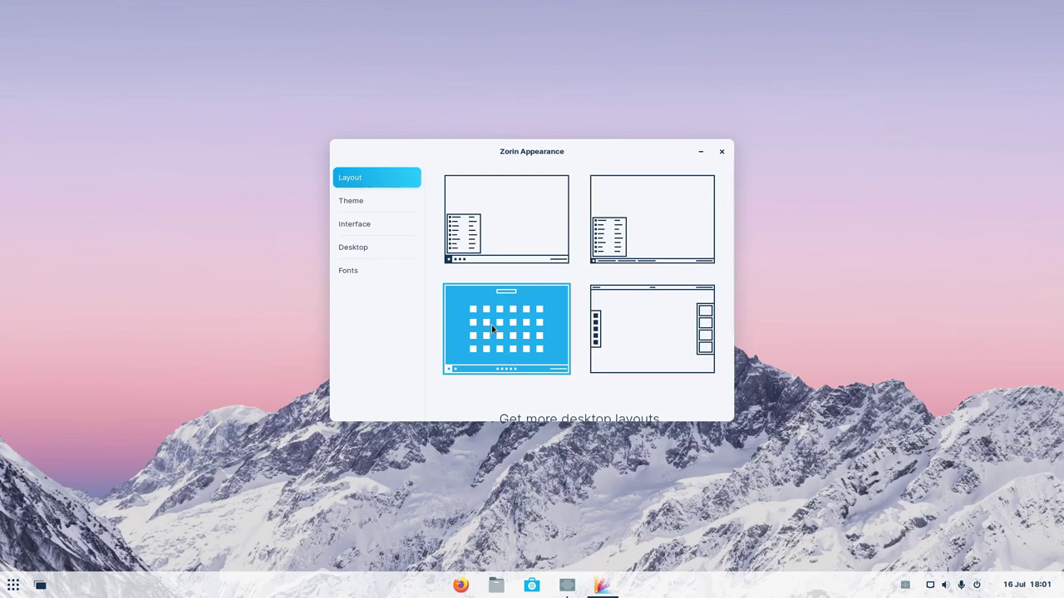
left_click(640, 230)
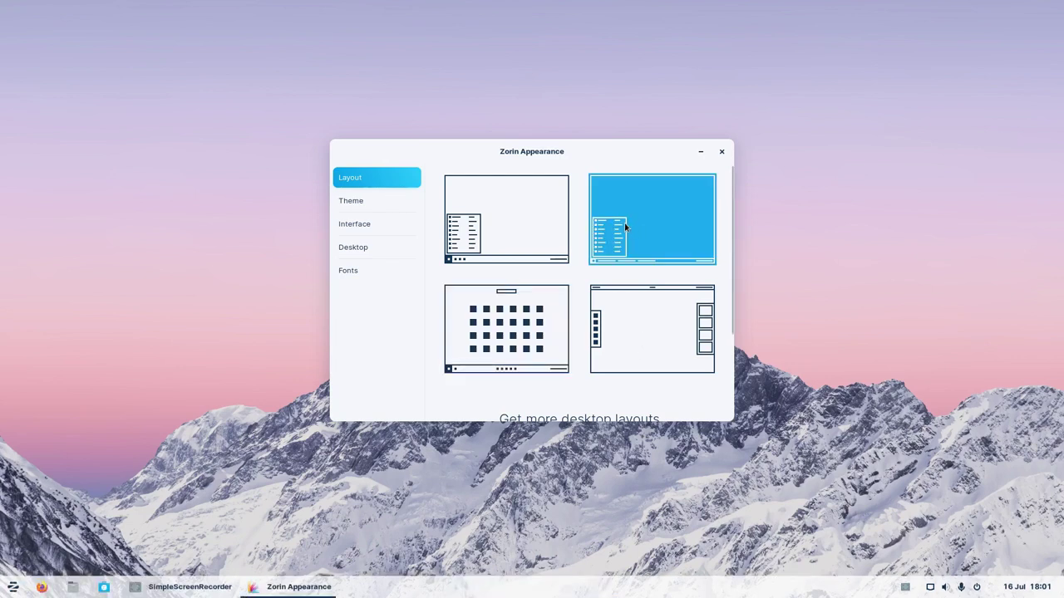
left_click(510, 219)
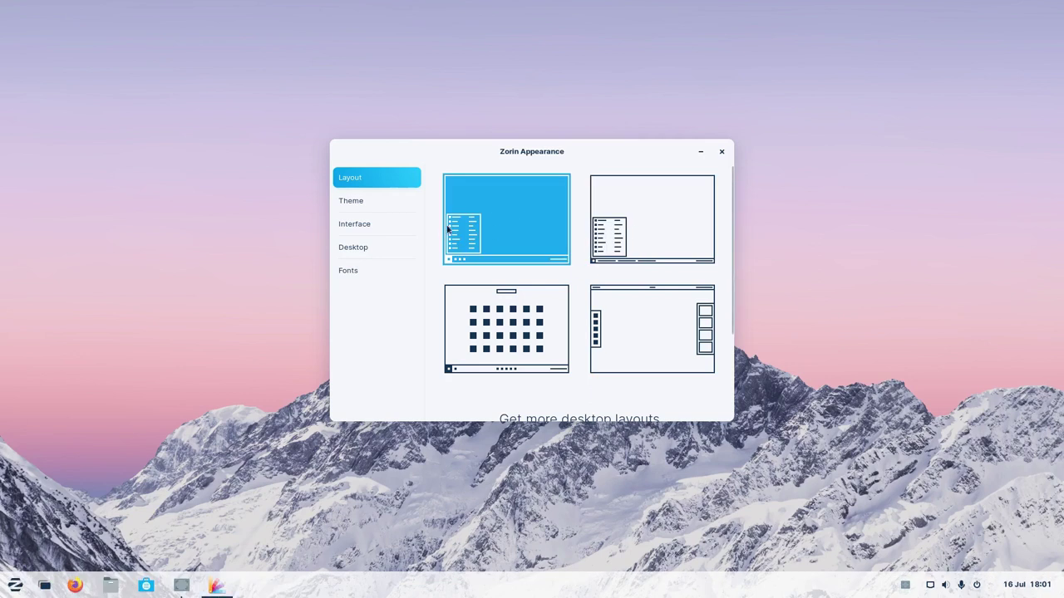
left_click(674, 222)
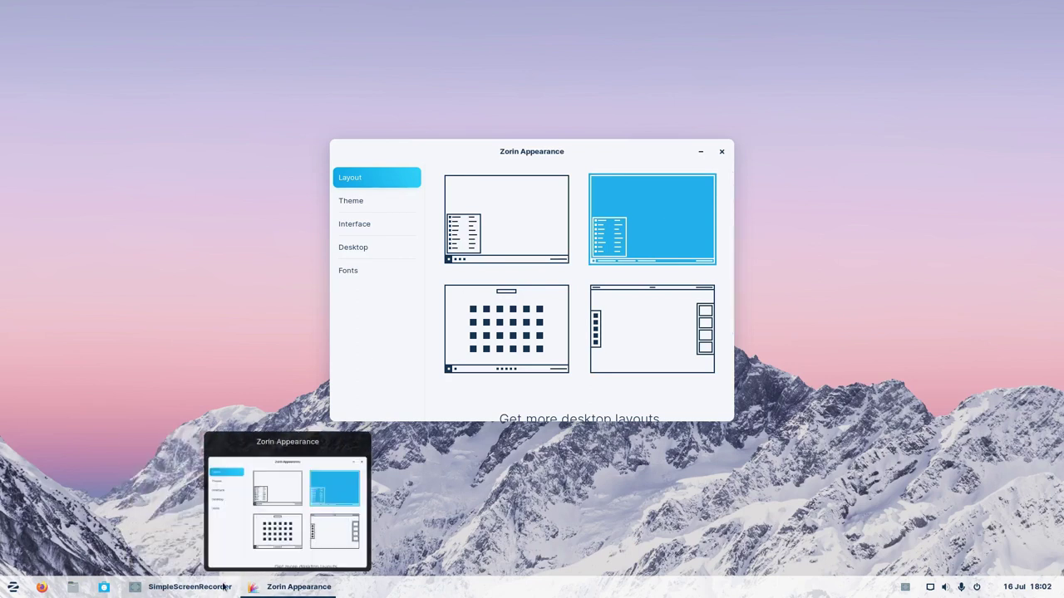
Try the layout with a top bar and side dock and view its activities overview
left_click(652, 330)
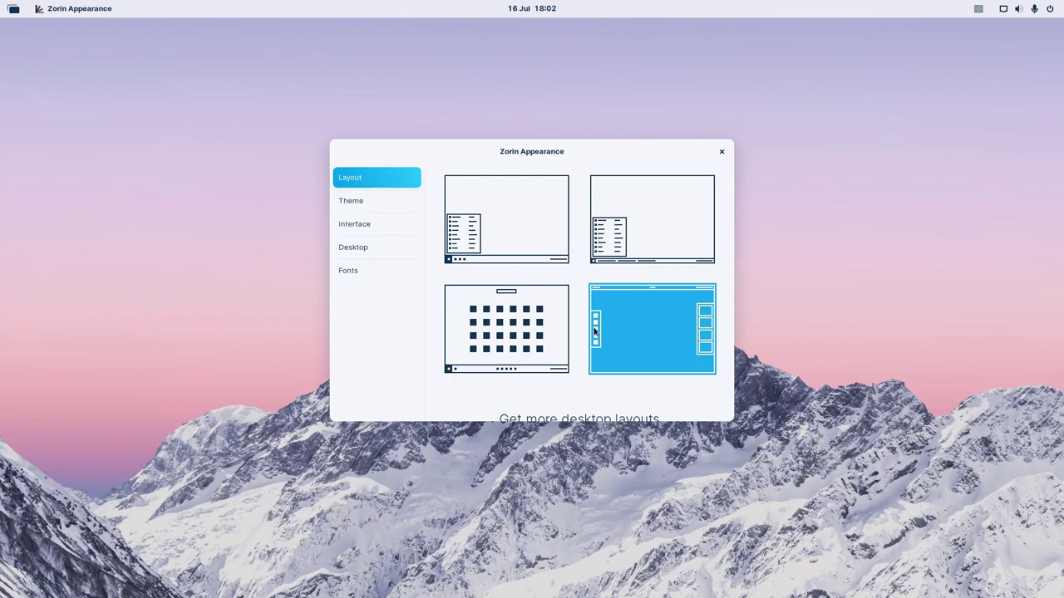
key("super")
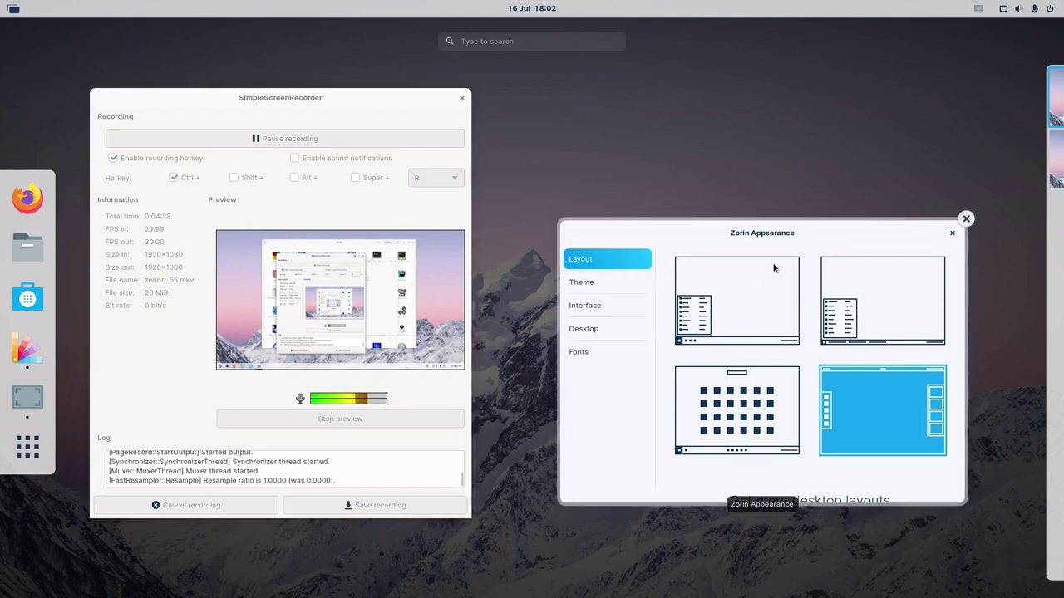
left_click(874, 231)
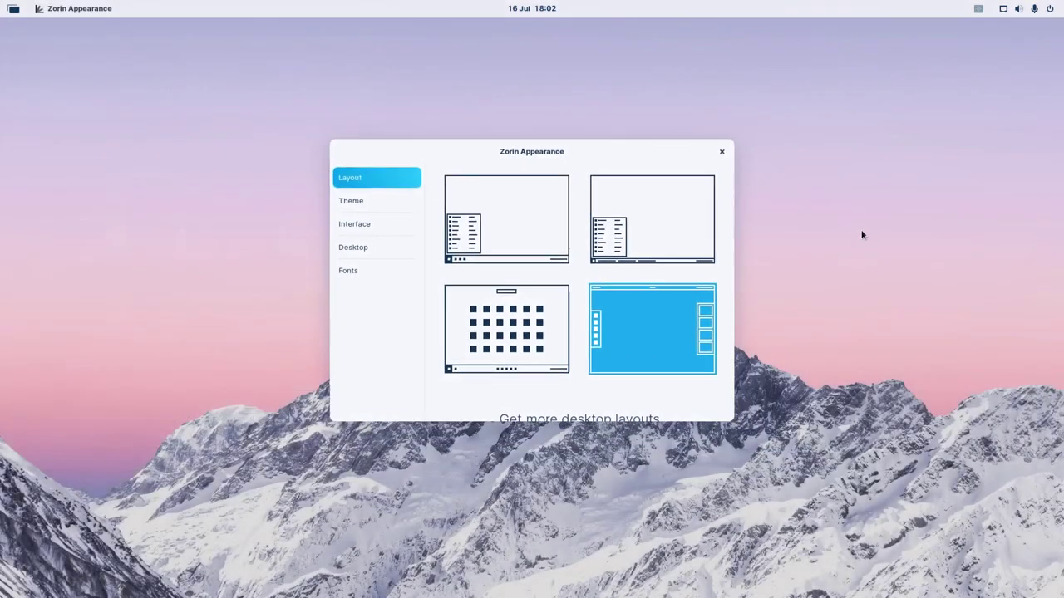
Restore the default Zorin menu layout with the icon-only taskbar and check its activities overview
left_click(524, 322)
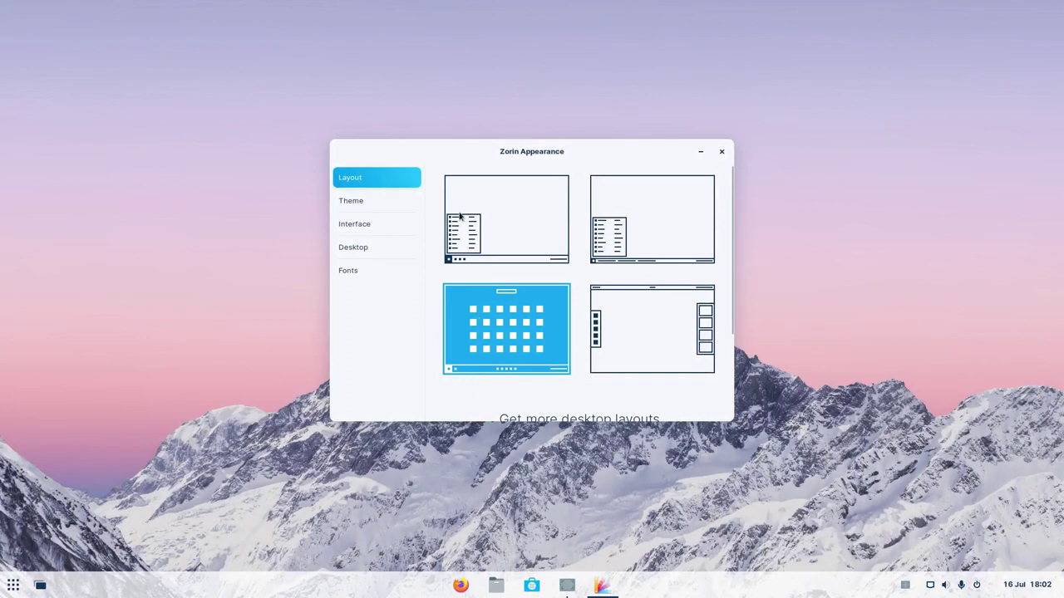
left_click(475, 214)
key("super")
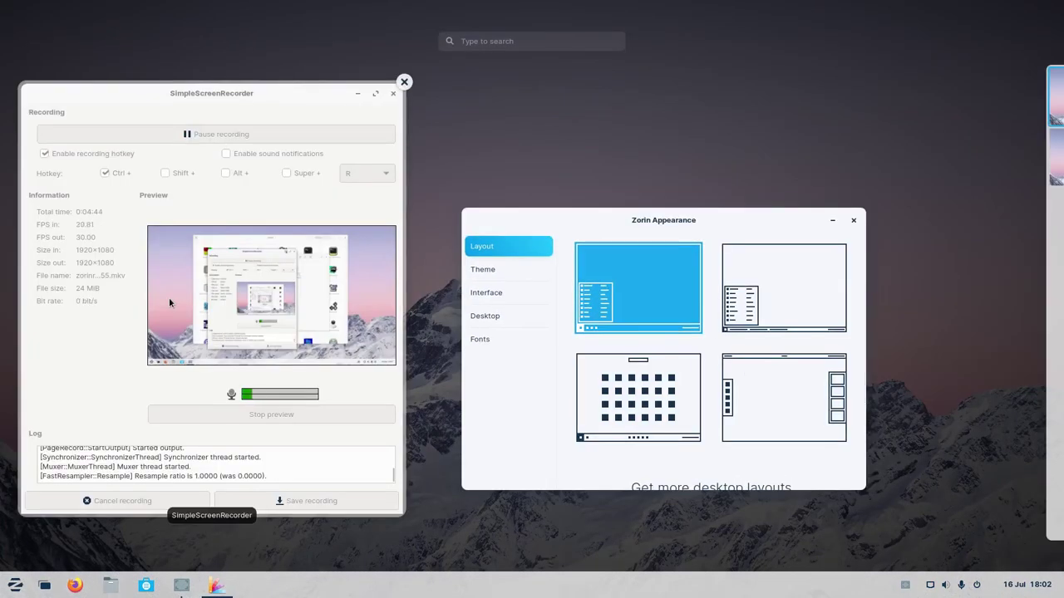
key("super")
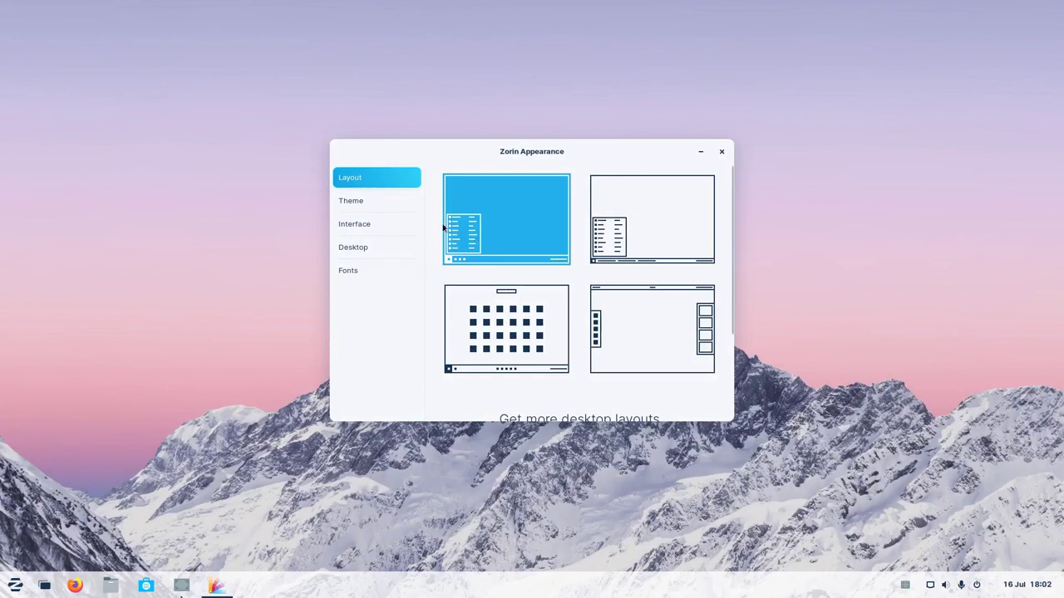
key("super")
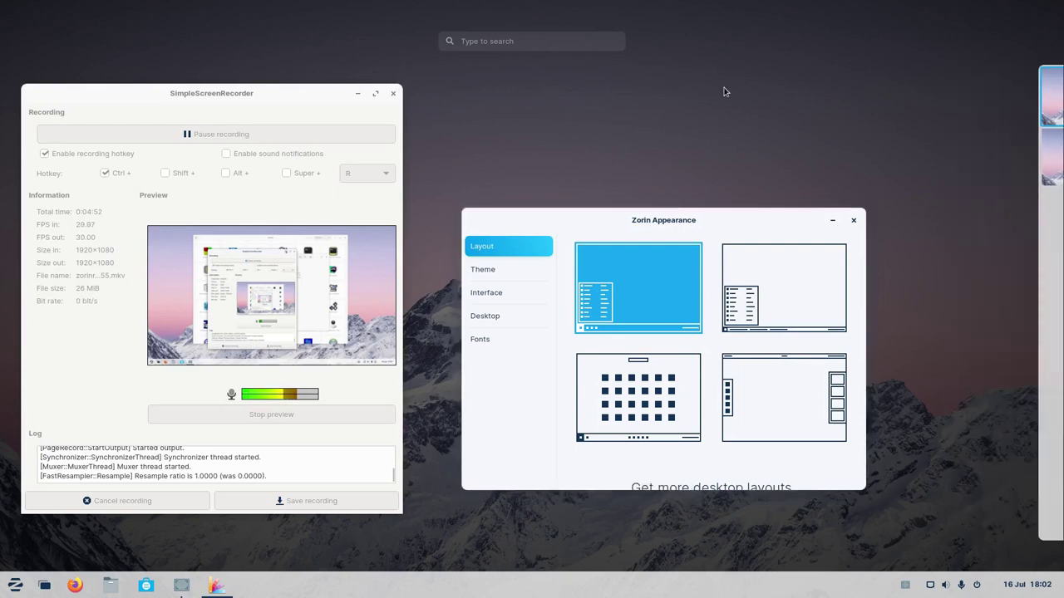
left_click(494, 214)
Open the theme settings and switch from the Zorin theme style to the Other themes
left_click(370, 206)
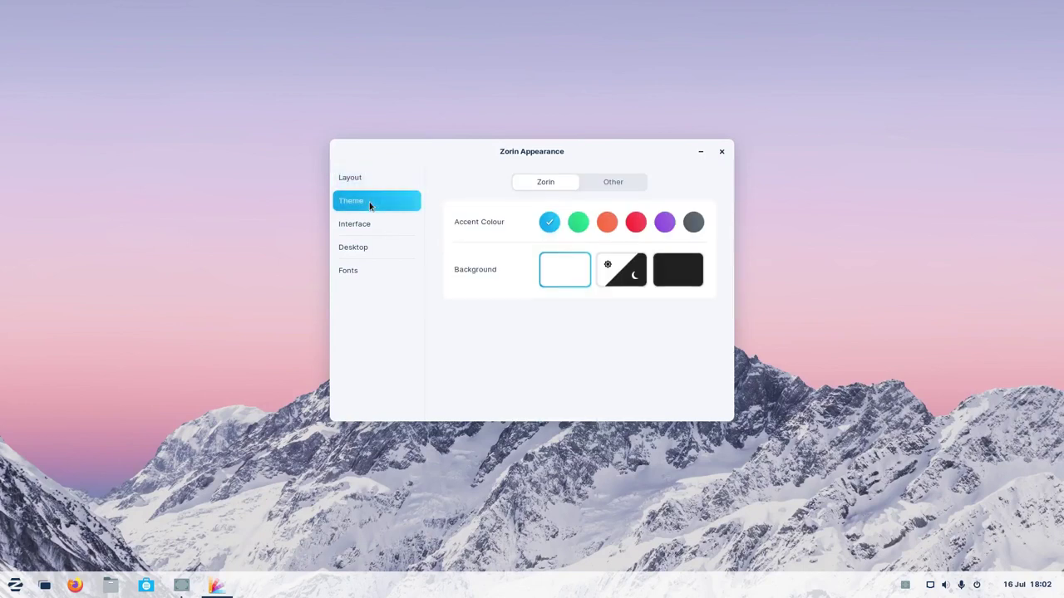
left_click(597, 187)
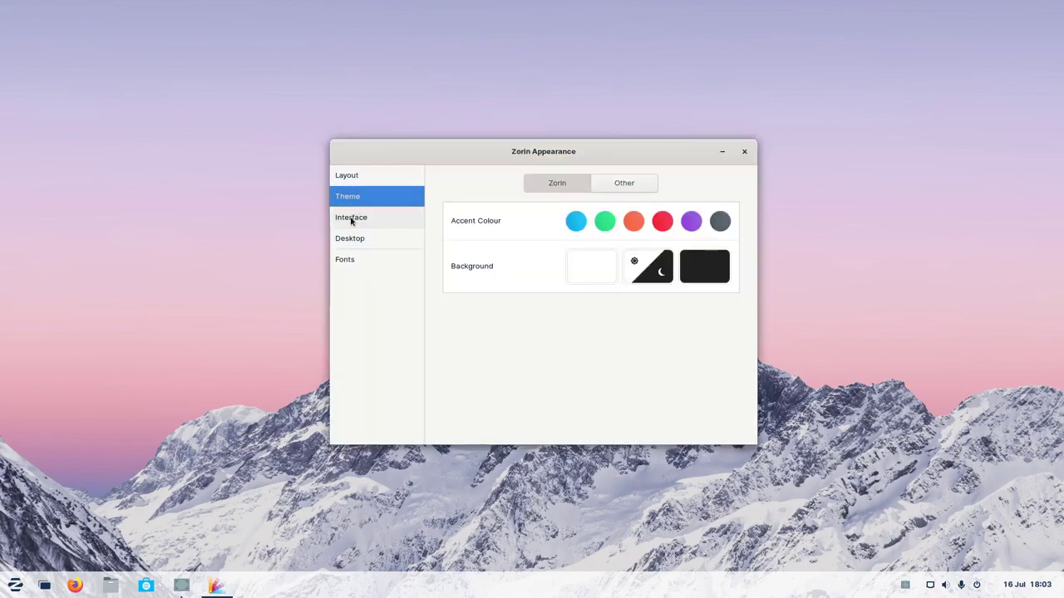
Try placing the titlebar buttons on the left in the interface settings and set them back to Right
left_click(350, 219)
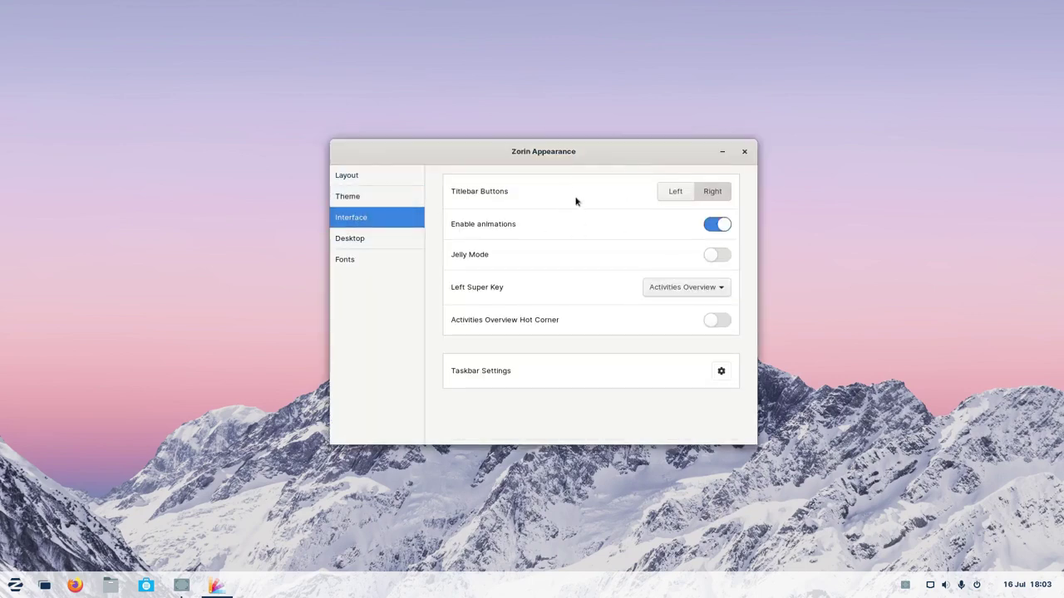
left_click(674, 192)
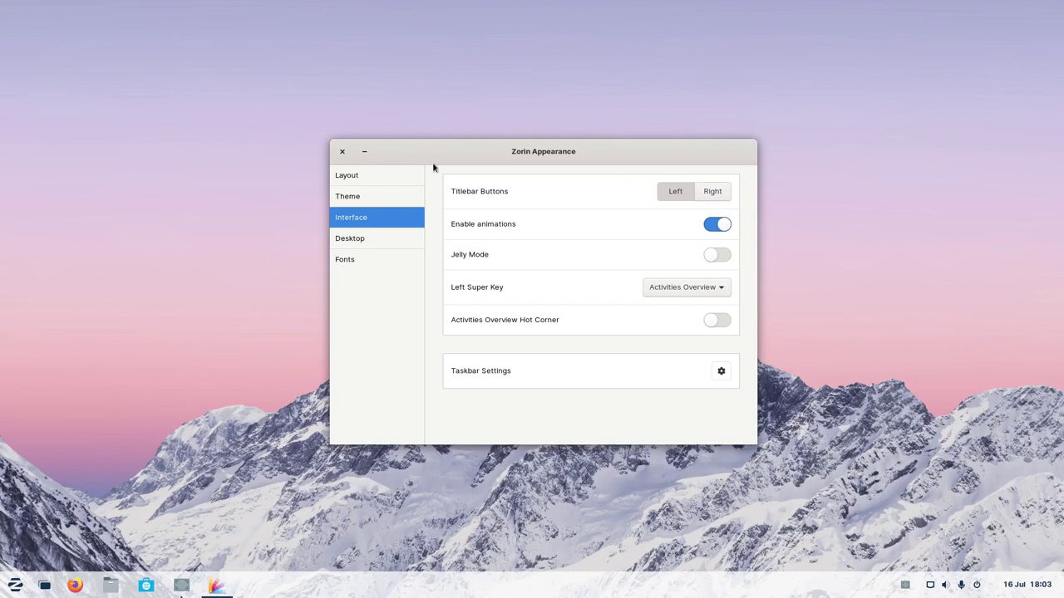
left_click(711, 192)
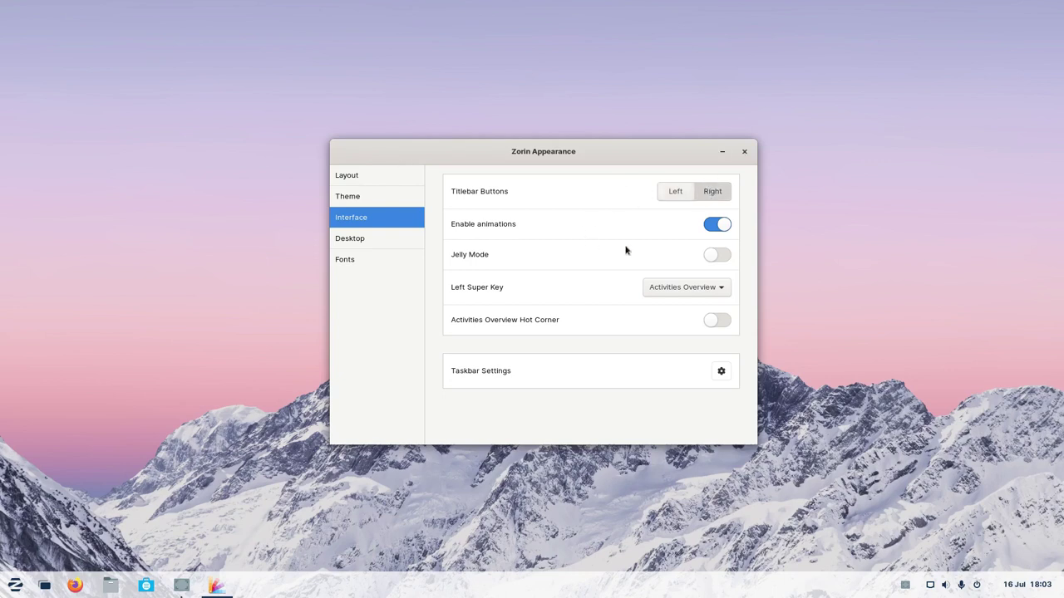
Enable Jelly Mode and test the effect by moving the Zorin Appearance window
left_click(709, 254)
left_click_drag(545, 153, 507, 137)
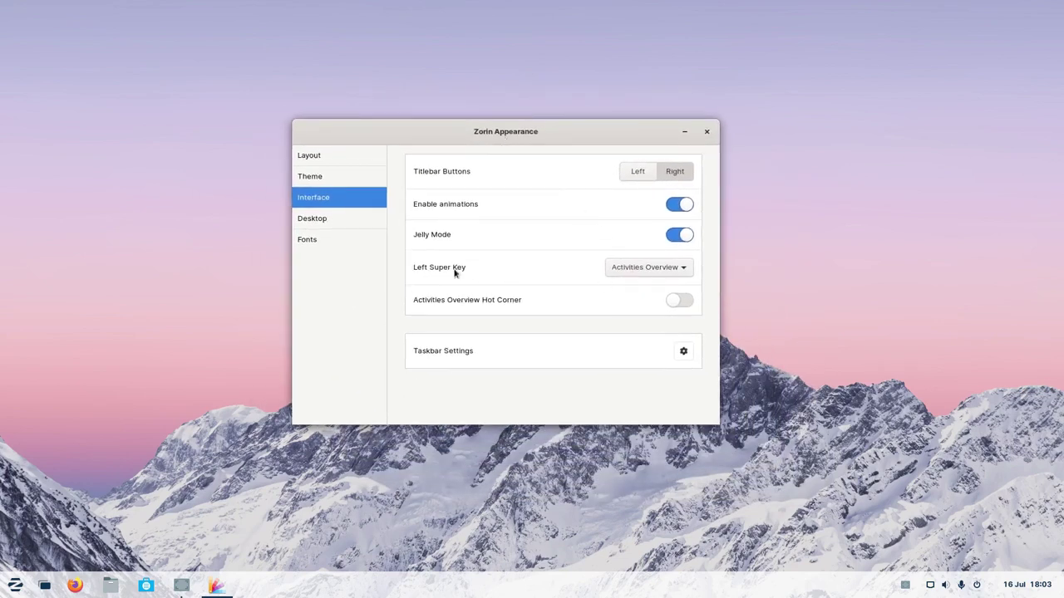
Set the Left Super Key to Zorin Menu and test it, after trying the key with Activities Overview
left_click(683, 268)
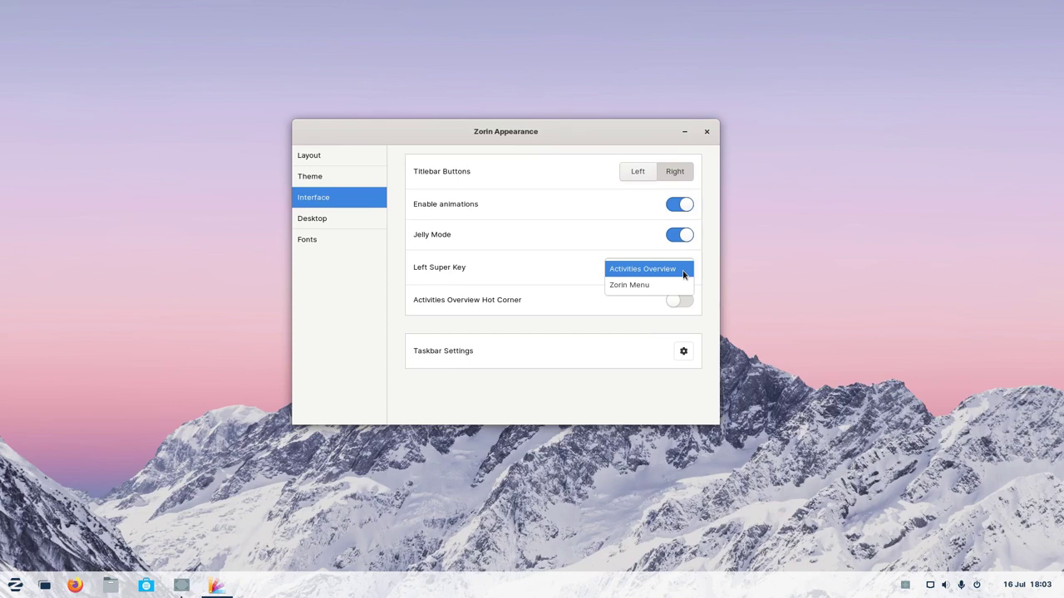
left_click(683, 269)
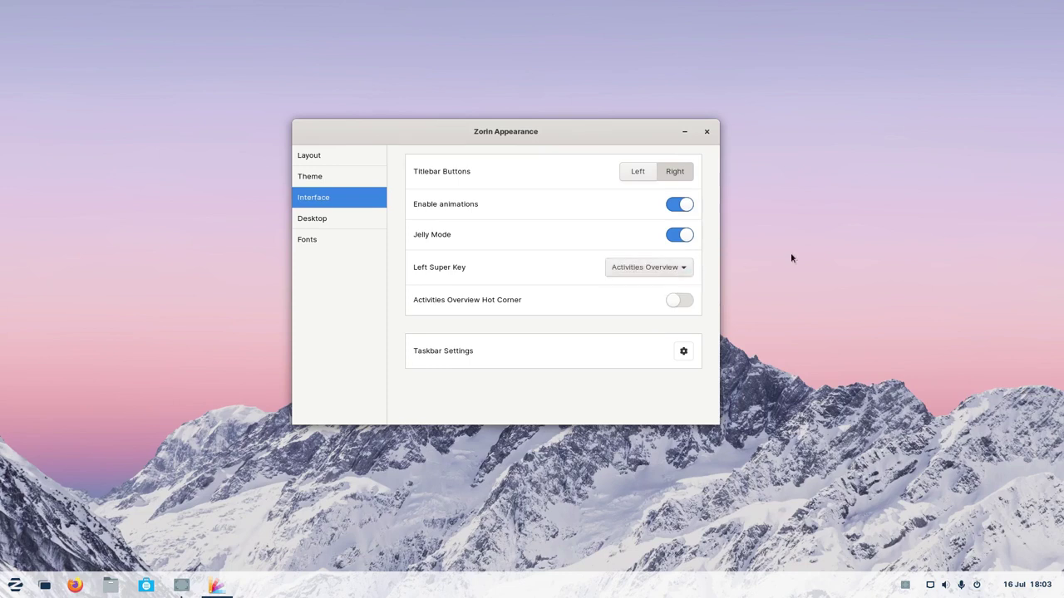
key("super")
key("super")
left_click(685, 269)
left_click(673, 286)
key("super")
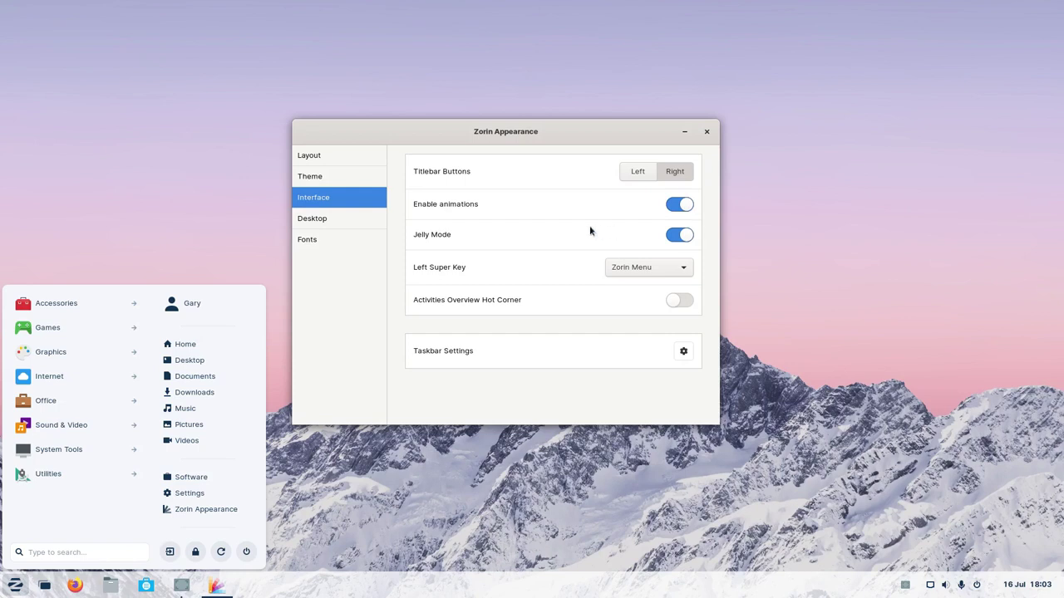
Enable the Activities Overview Hot Corner and test it from the screen corner, closing the overview again
key("super")
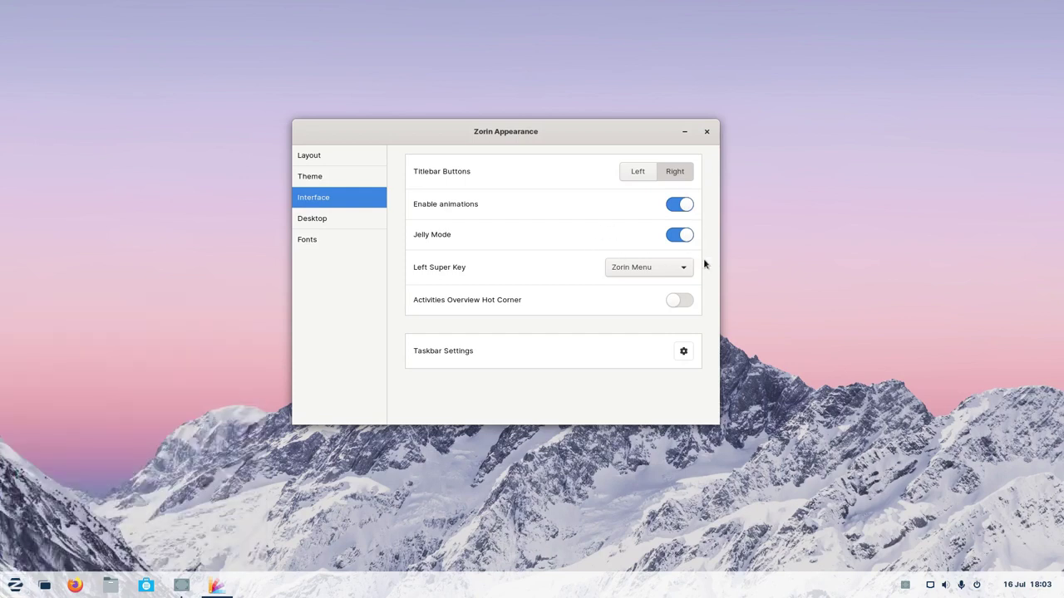
left_click(670, 300)
mouse_move(1, 2)
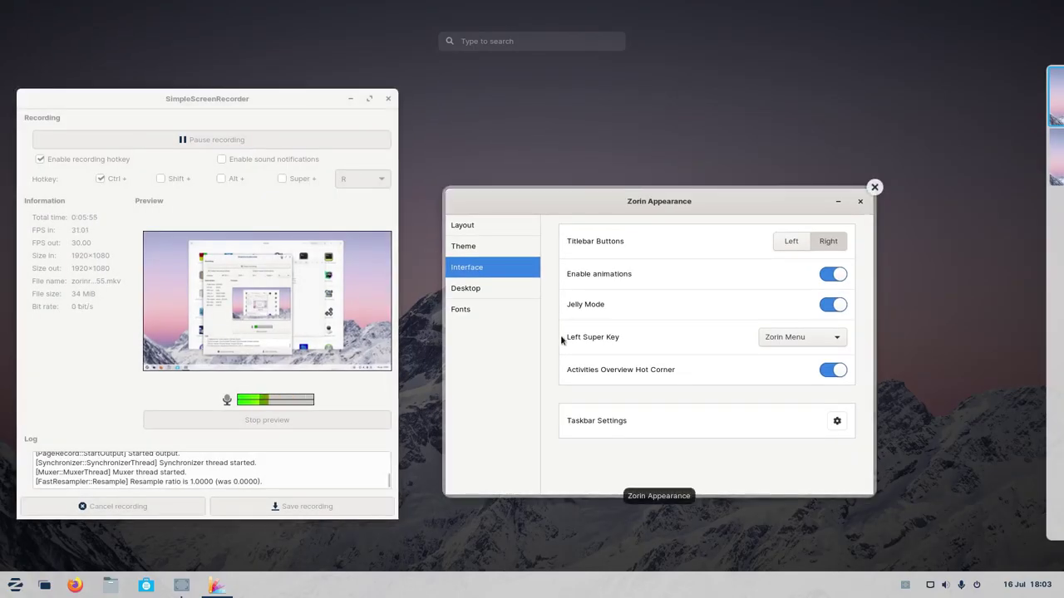
key("super")
key("Escape")
key("Escape")
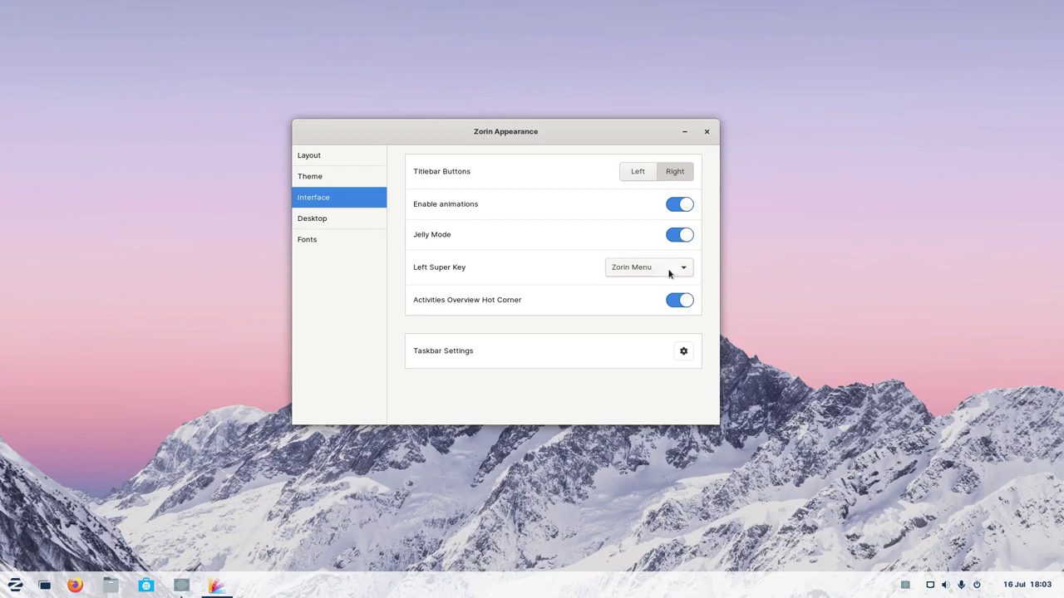
Open the Taskbar Settings, try a smaller panel size, and review the position, behavior and action options before closing them
left_click(688, 352)
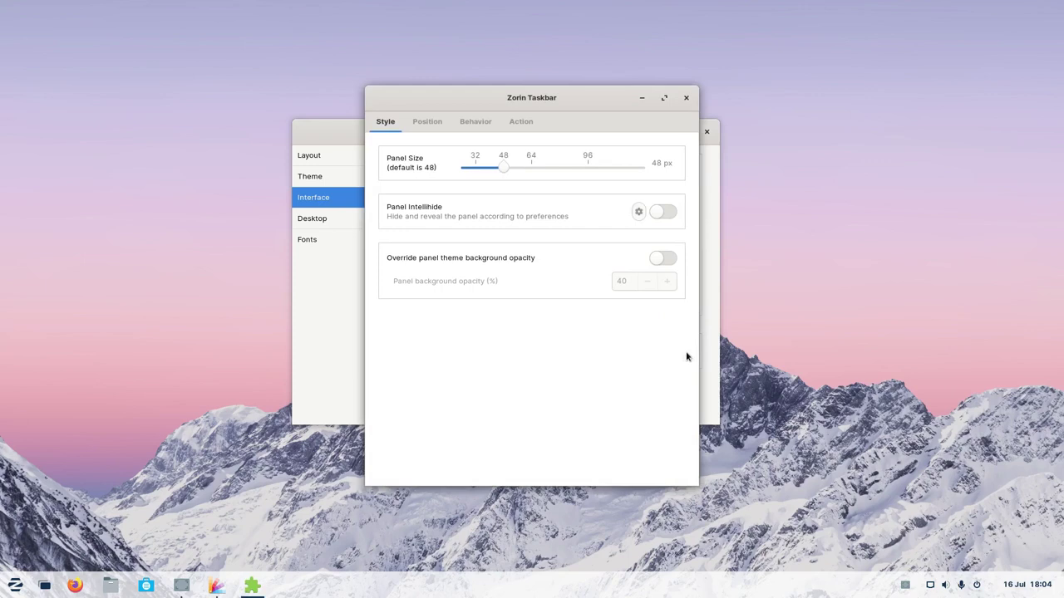
mouse_move(503, 171)
left_mouse_down()
mouse_move(459, 170)
mouse_move(498, 170)
left_mouse_up()
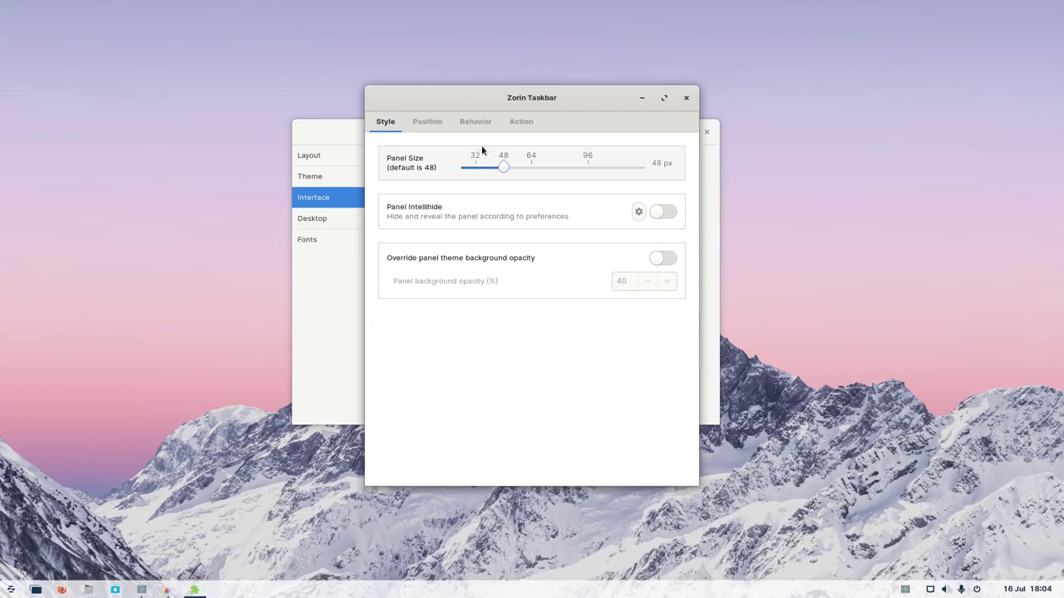
left_click(426, 125)
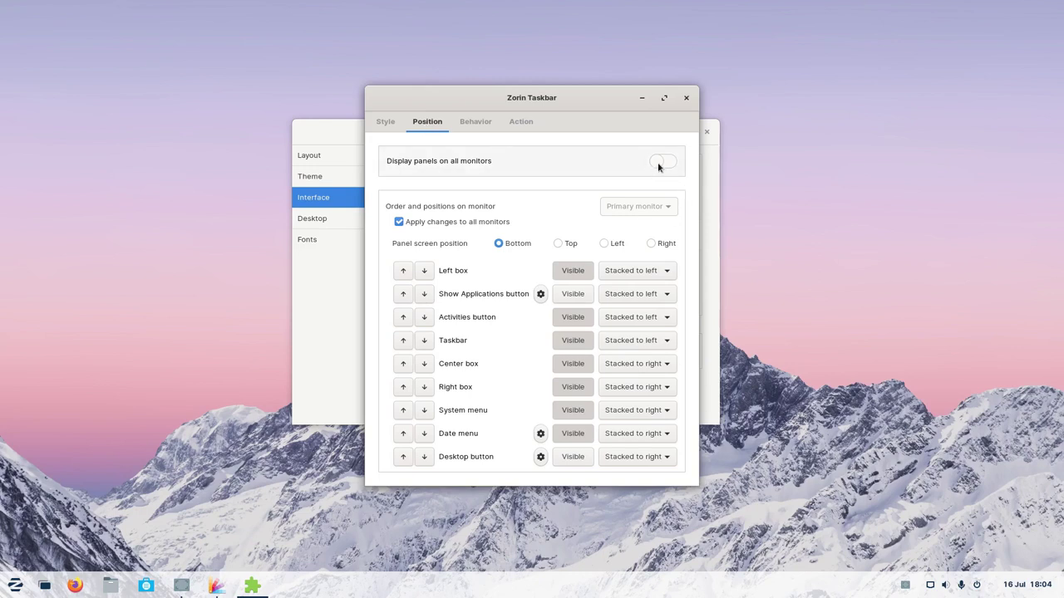
left_click(457, 125)
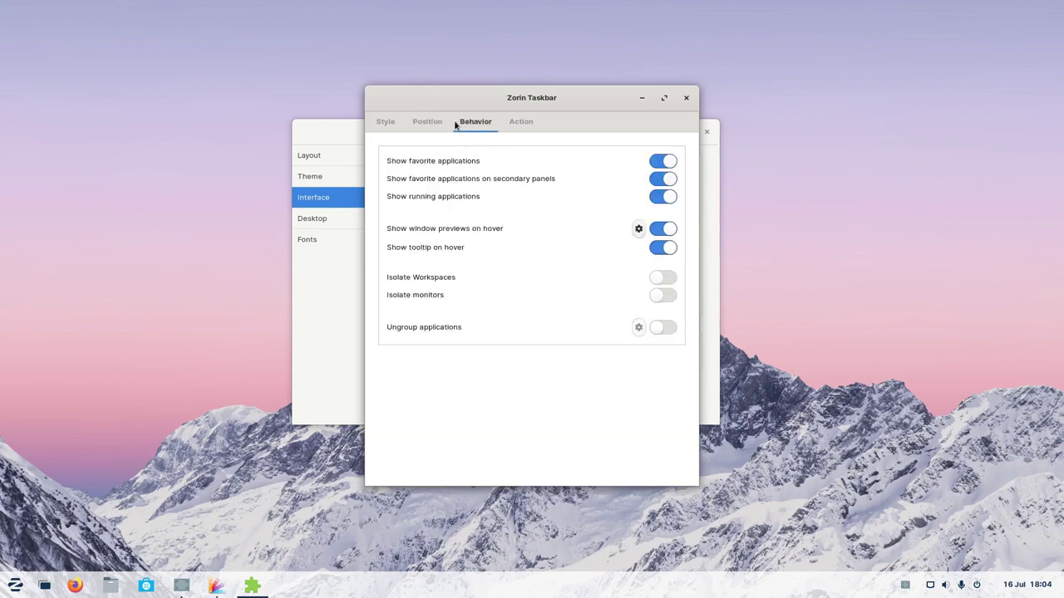
left_click(522, 123)
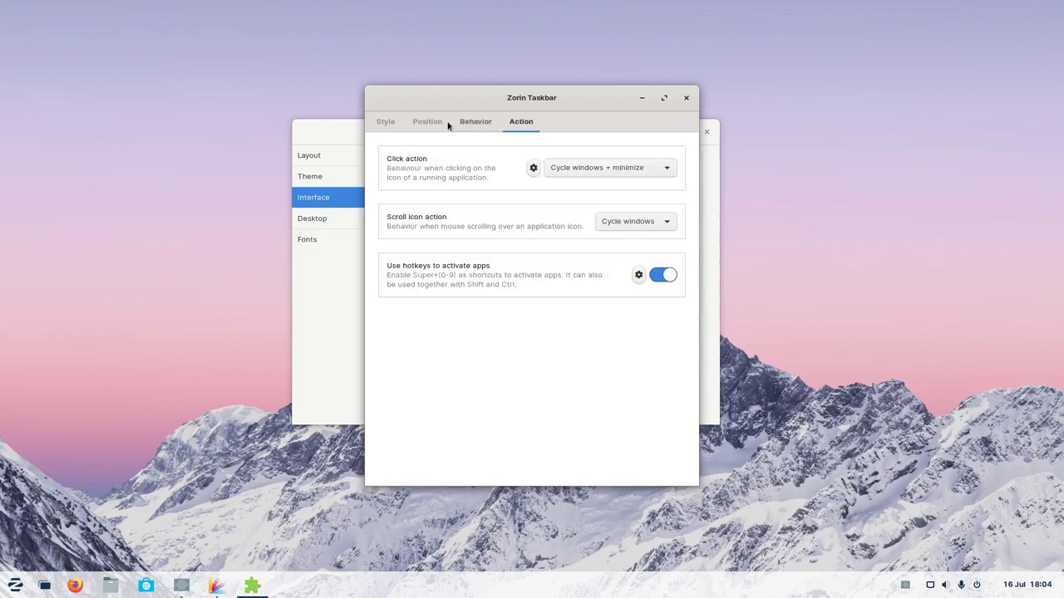
left_click(385, 122)
left_click(686, 98)
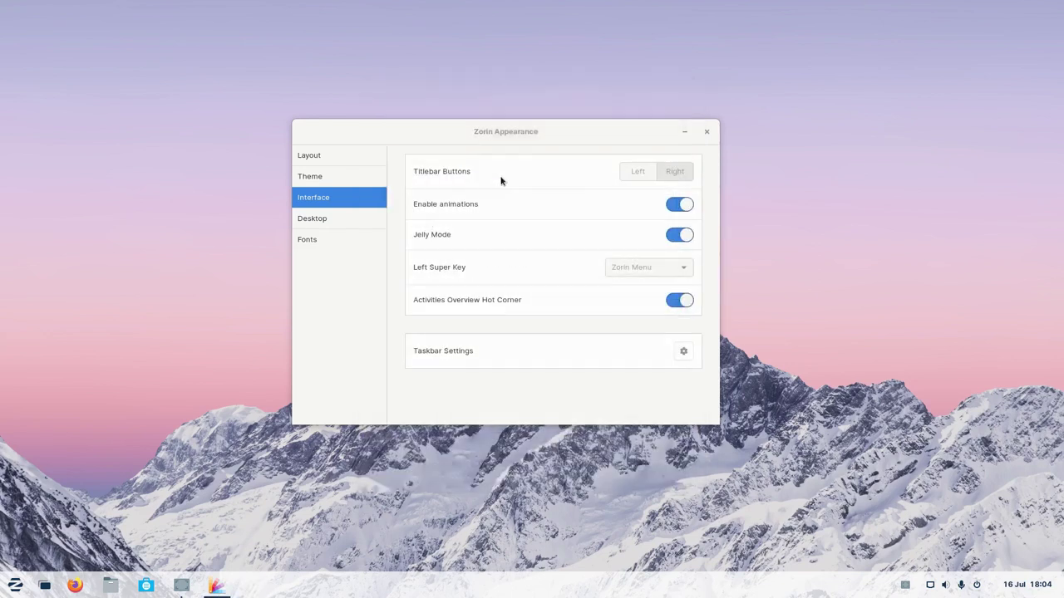
Show the Home and Rubbish Bin icons on the desktop, and view the font settings before closing Zorin Appearance
left_click(333, 219)
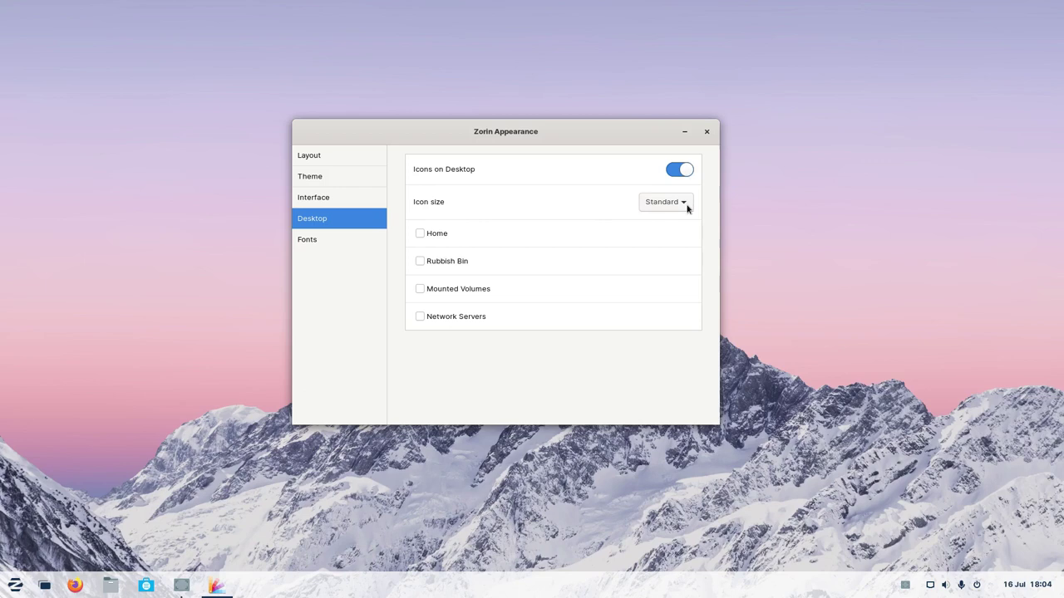
left_click(421, 235)
left_click(419, 261)
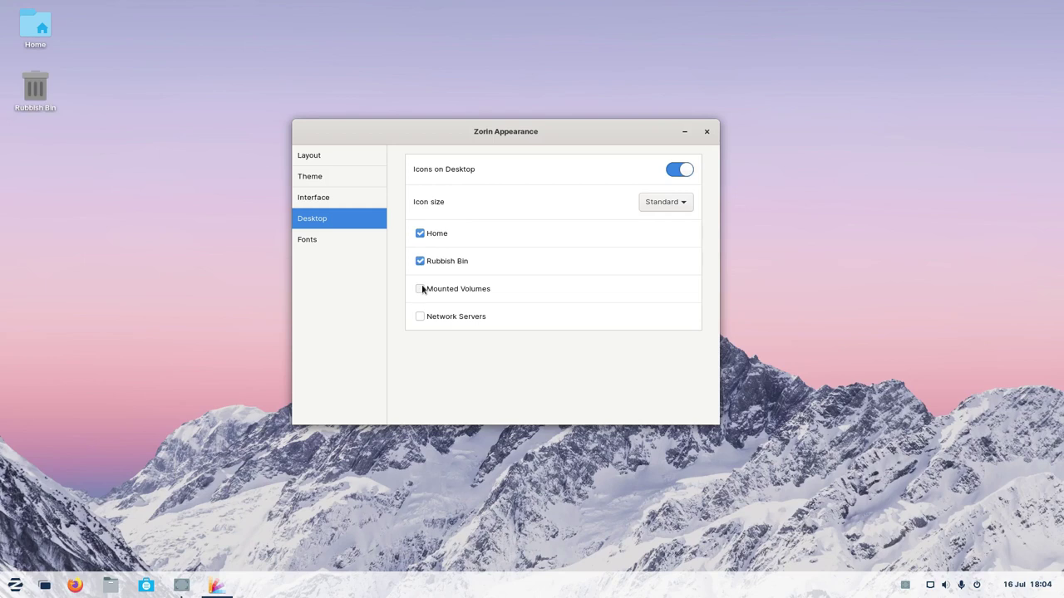
left_click(327, 246)
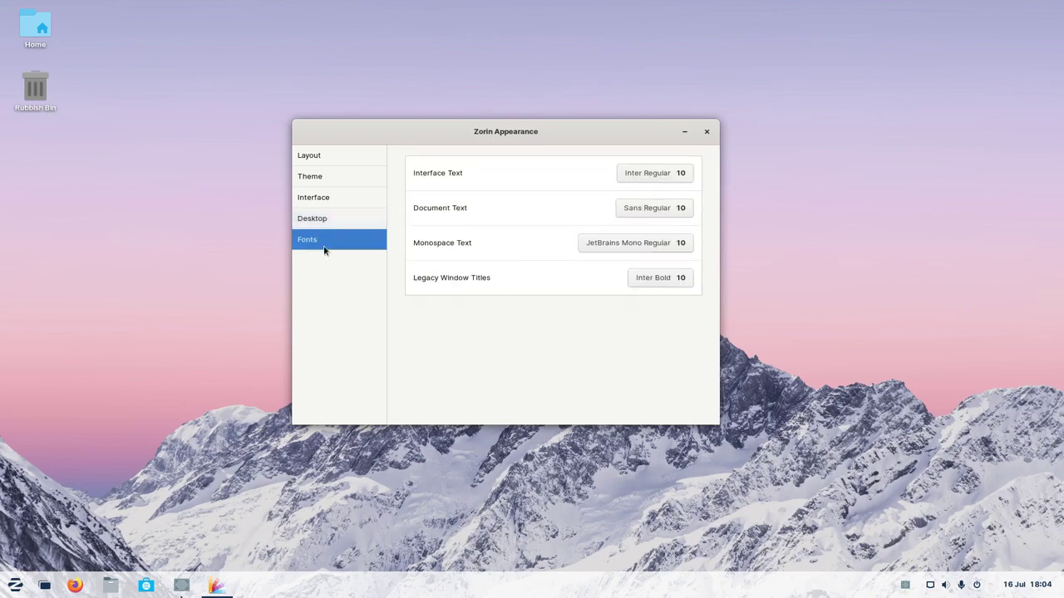
left_click(707, 132)
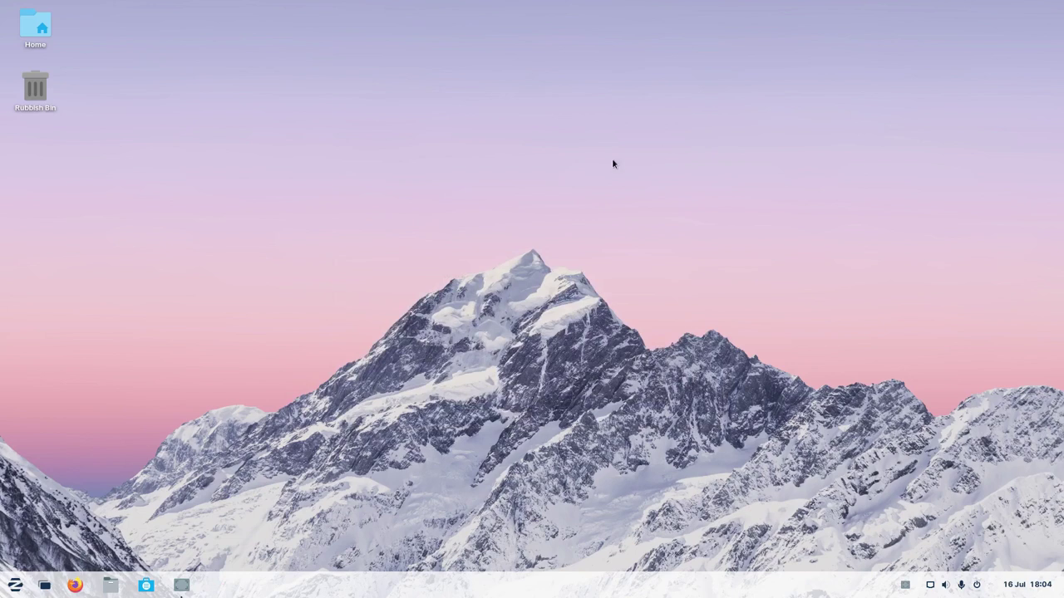
Open Windows App Support from the system tools and start its installation, authenticating with the account password
left_click(13, 592)
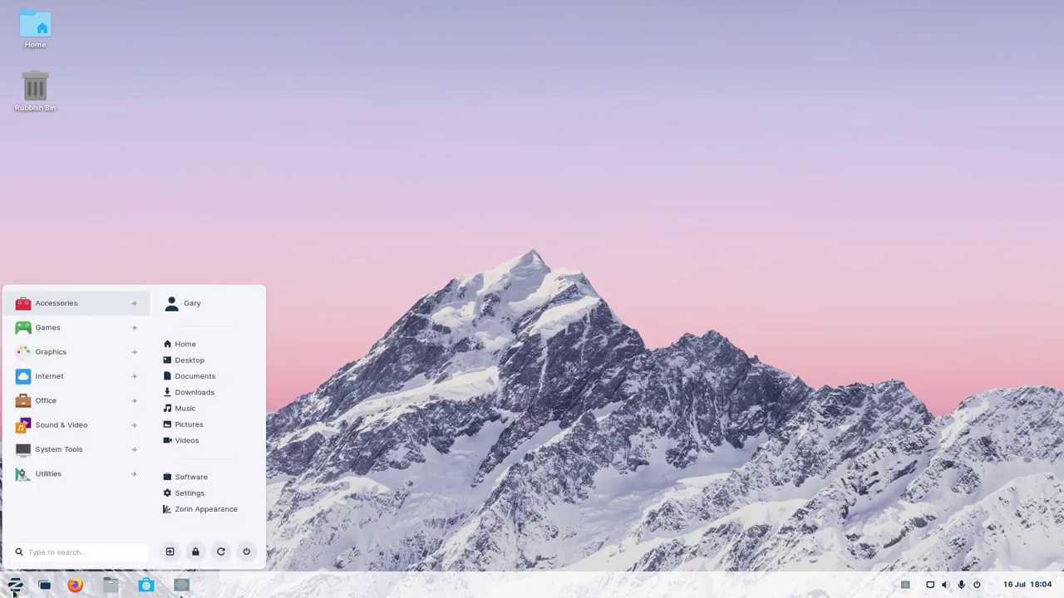
left_click(50, 452)
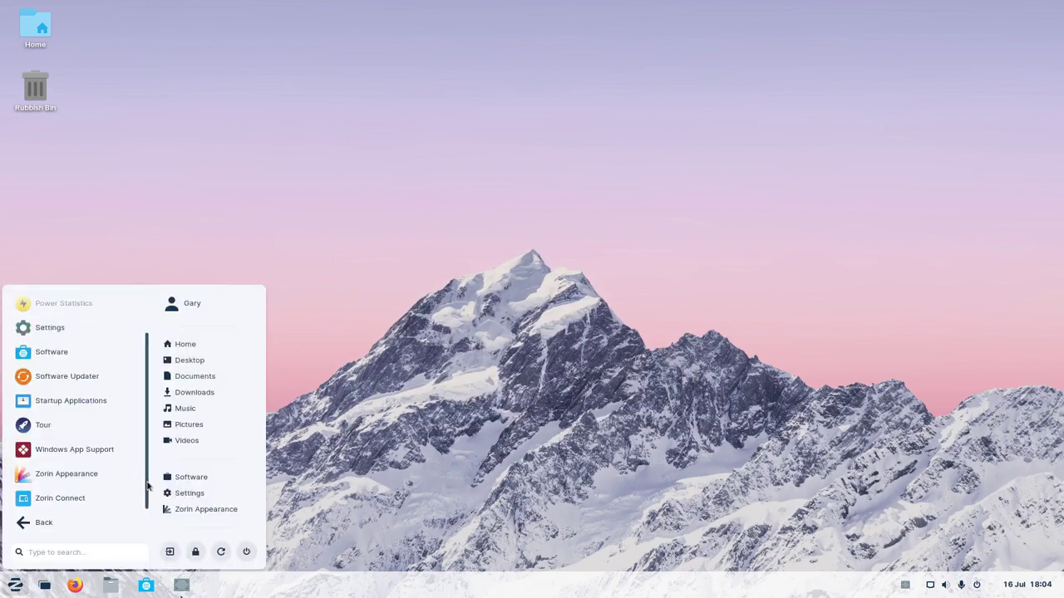
left_click(63, 456)
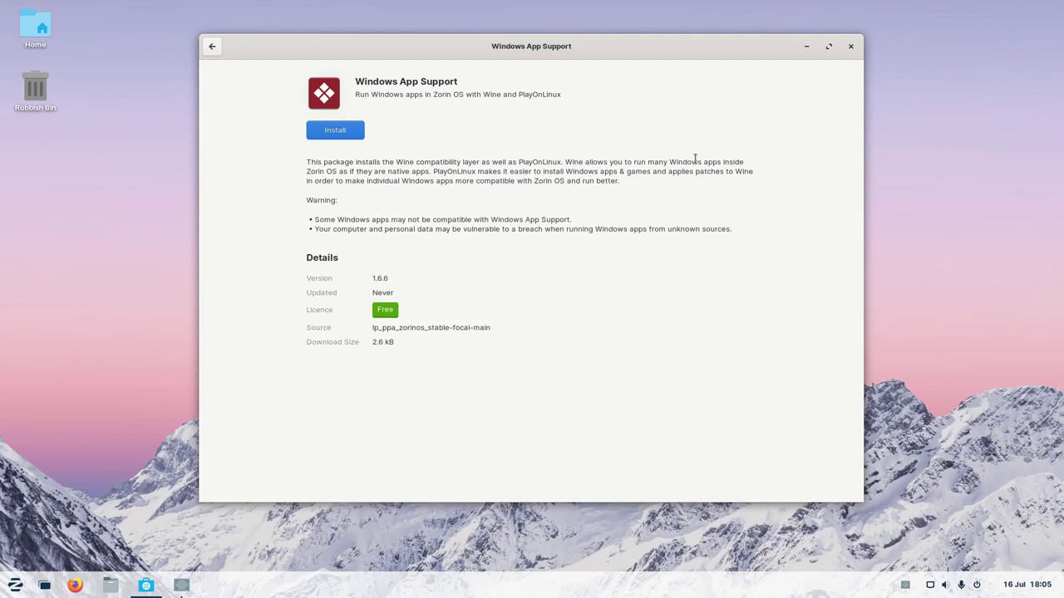
left_click(341, 135)
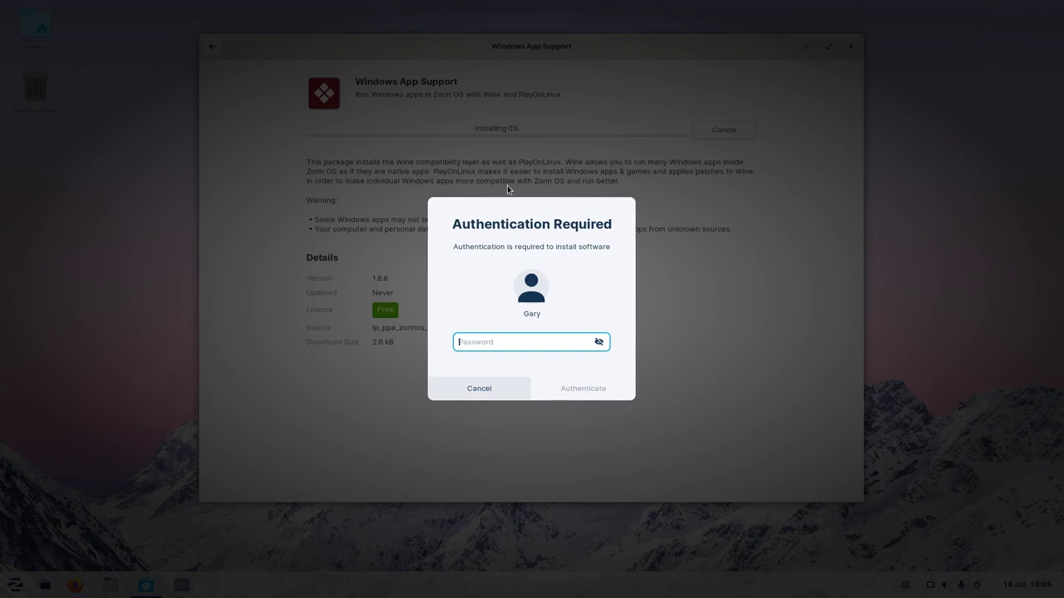
type("**********")
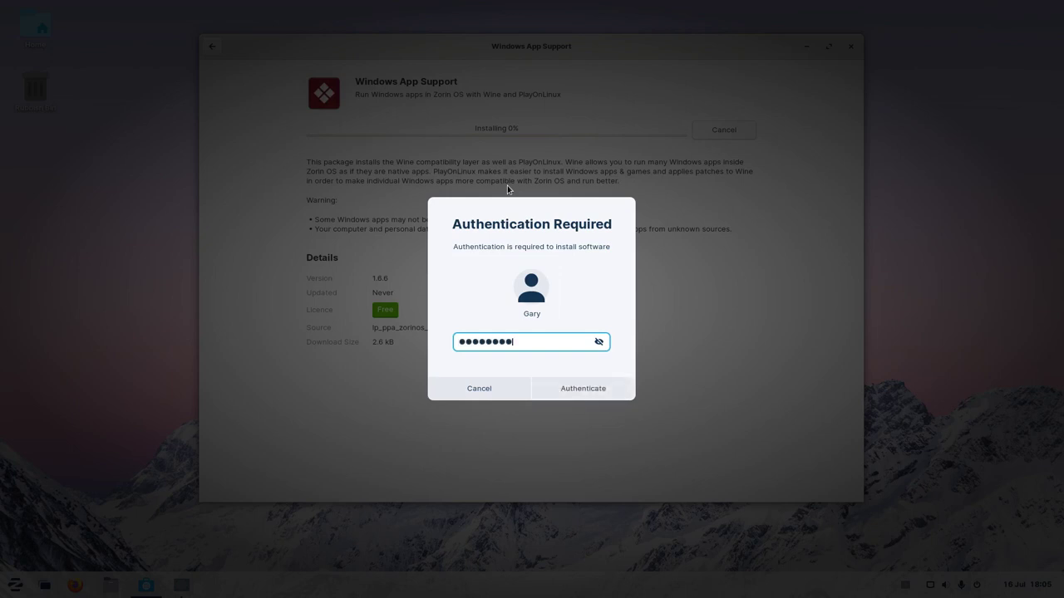
key("Return")
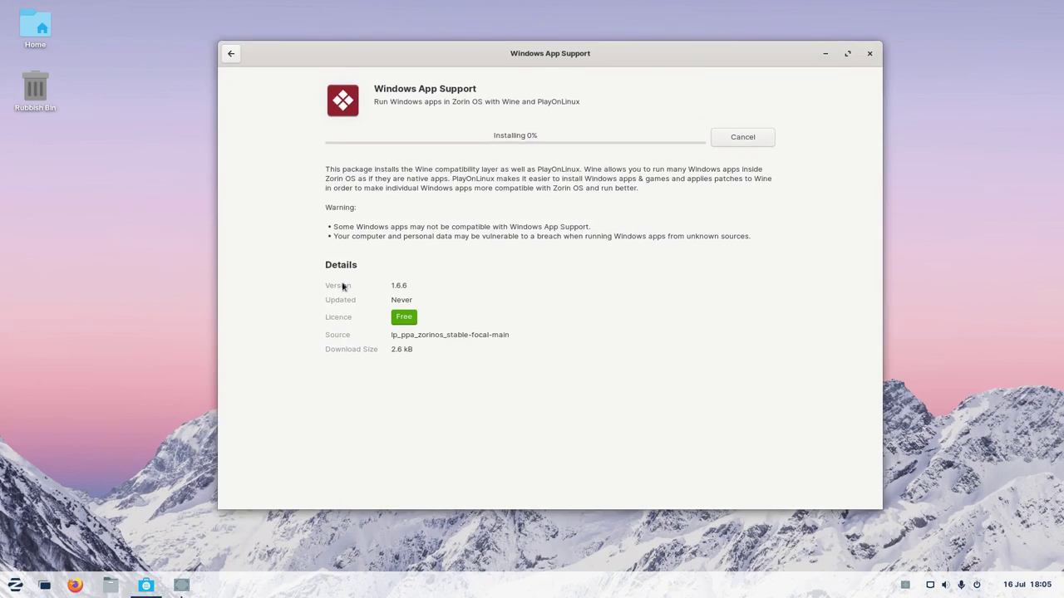
left_click(183, 586)
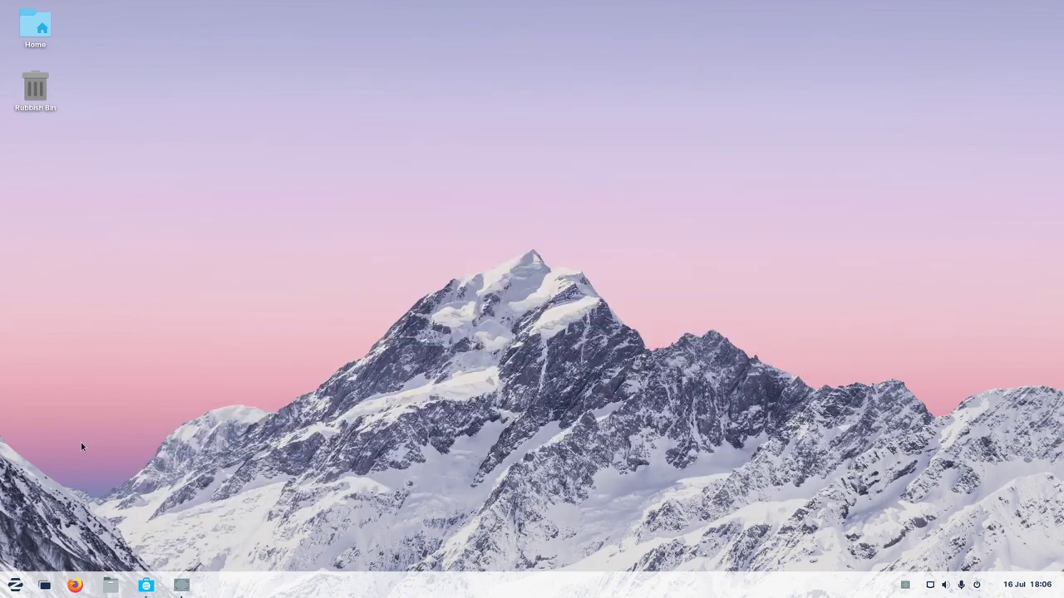
Open Zorin Connect and pair the Pixel 6A smartphone with the computer
left_click(13, 590)
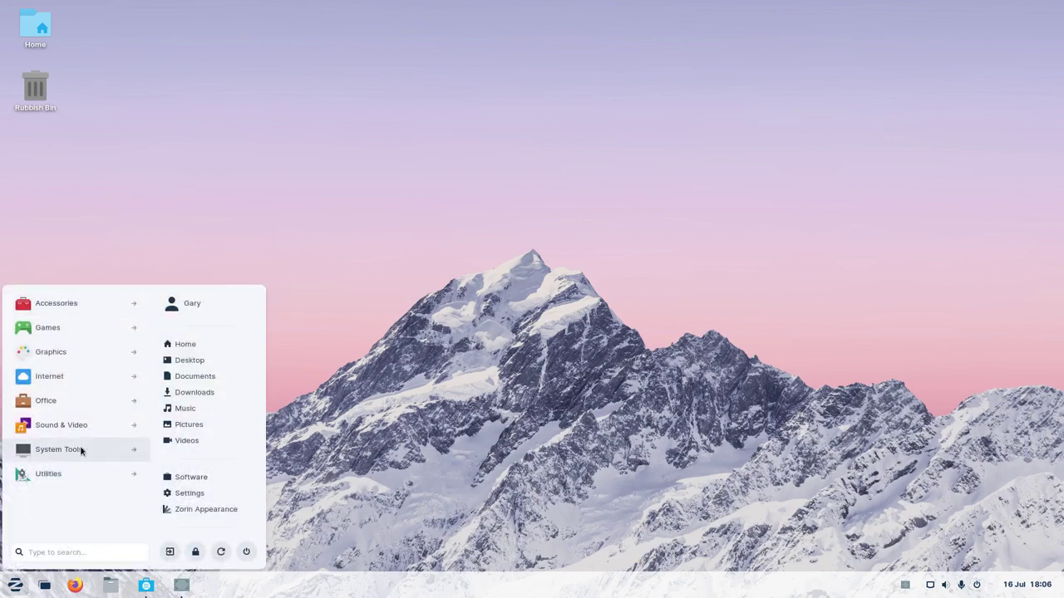
left_click(80, 446)
left_click(133, 420)
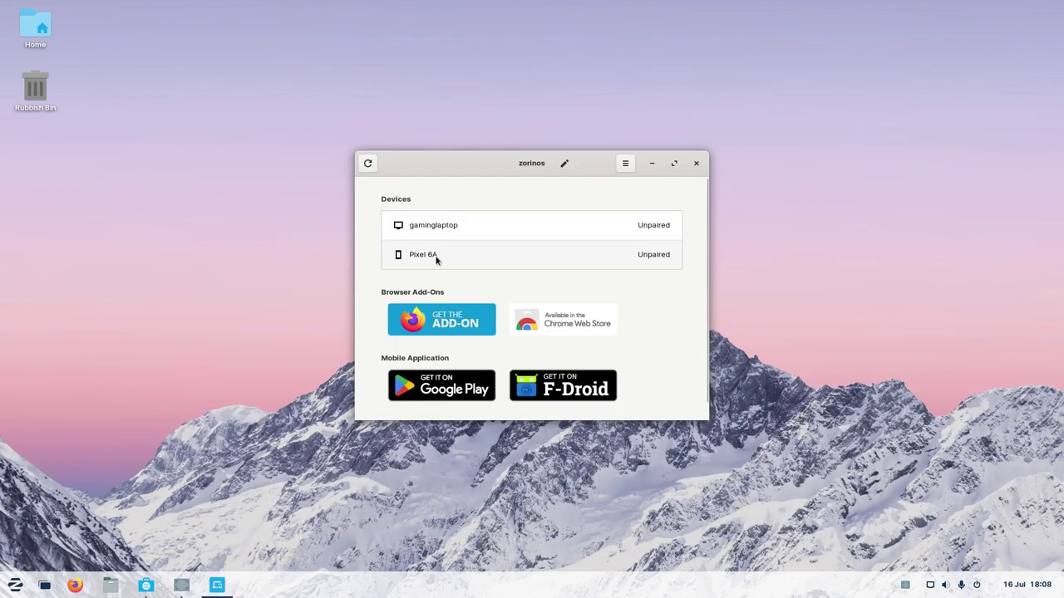
left_click(434, 256)
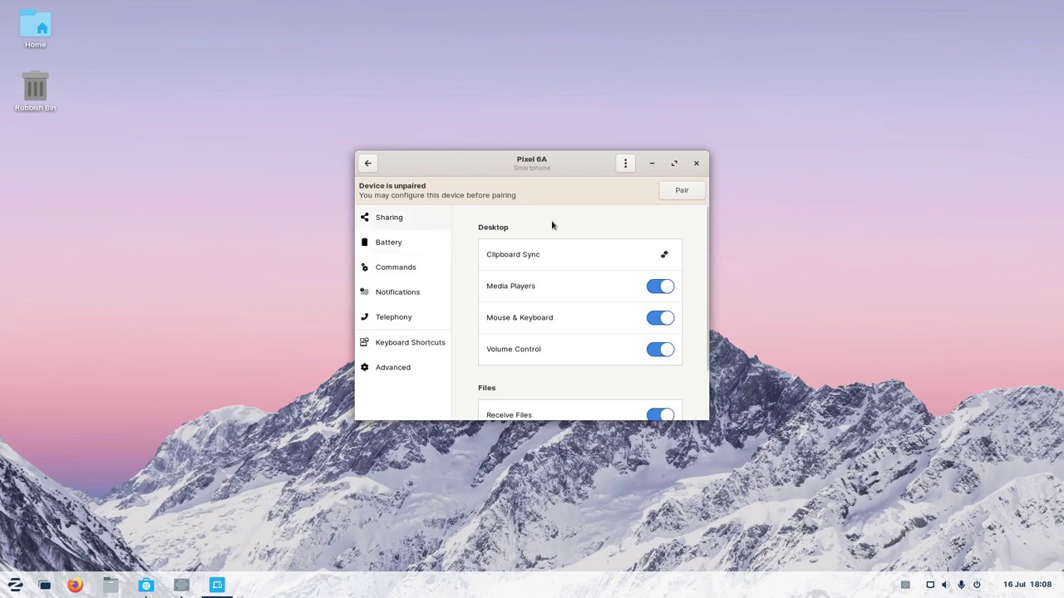
left_click(683, 190)
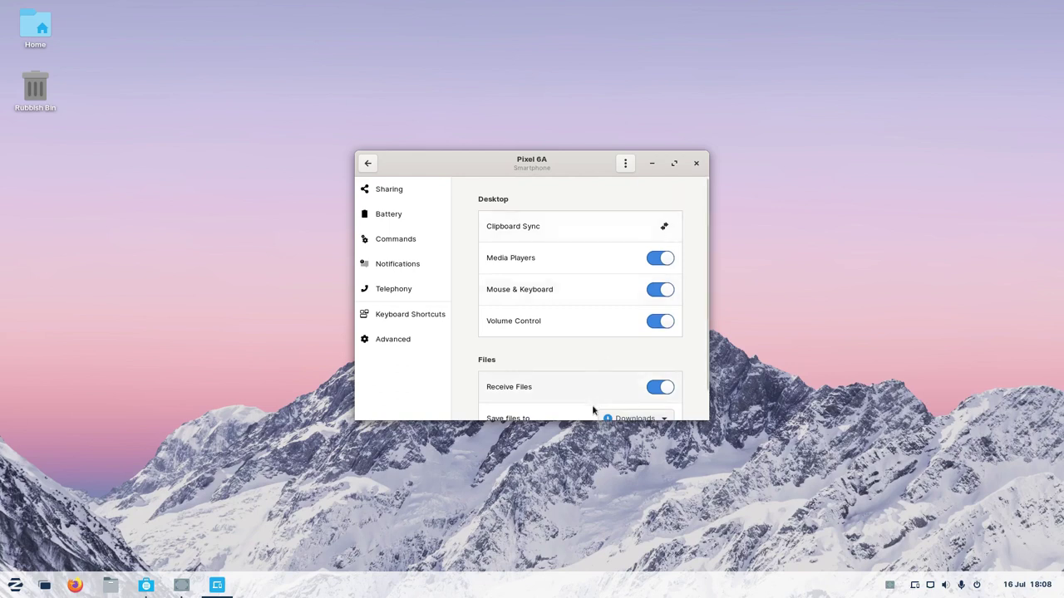
Examine the paired Pixel 6A's sharing, advanced, notification and command settings, opening a new command entry and cancelling it
scroll(623, 326, "down", 1)
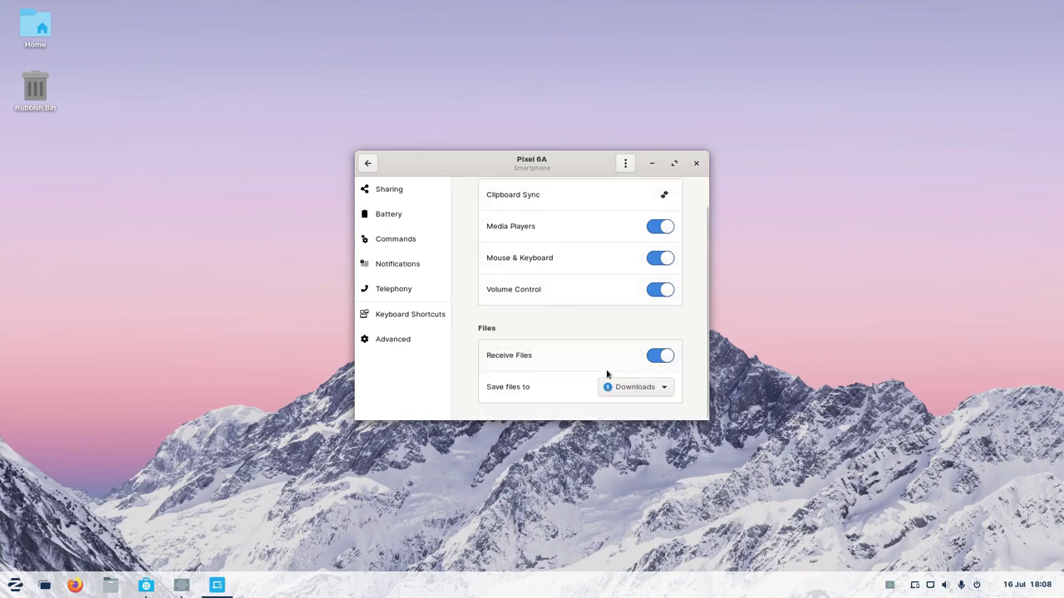
left_click(395, 345)
scroll(546, 308, "down", 8)
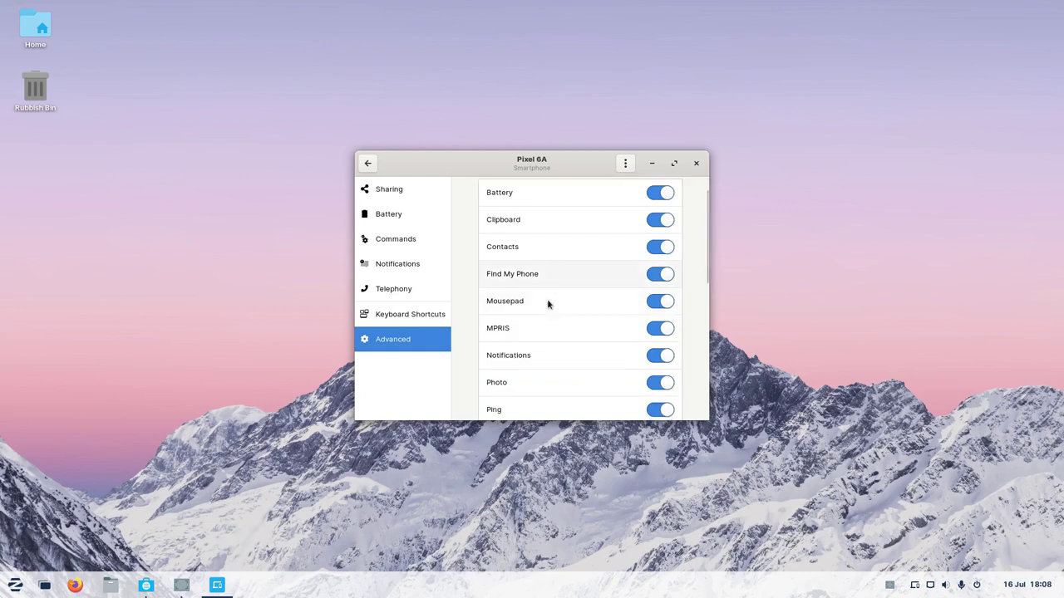
scroll(546, 313, "down", 2)
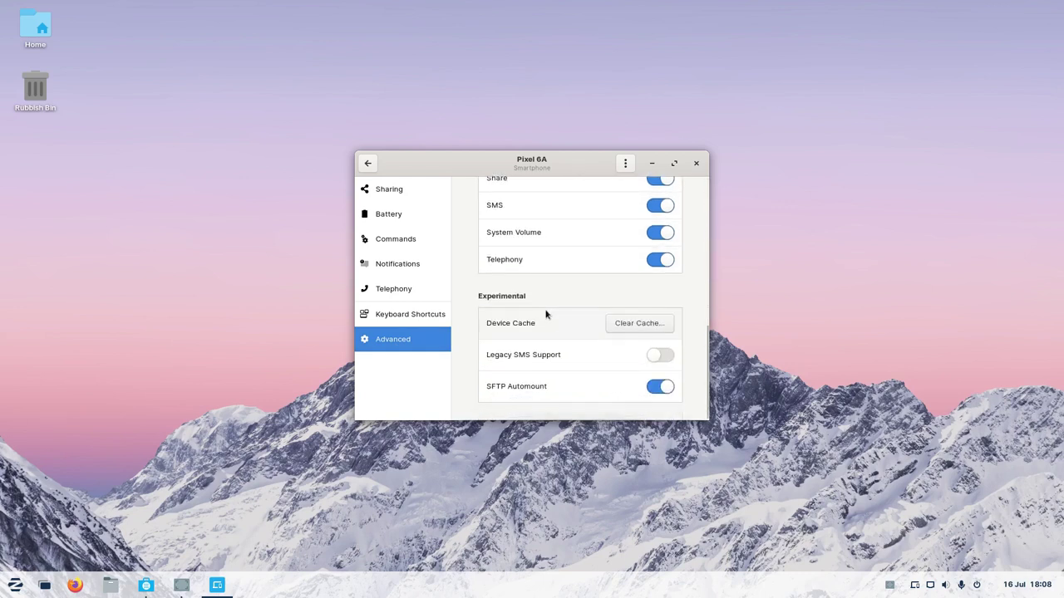
left_click(400, 263)
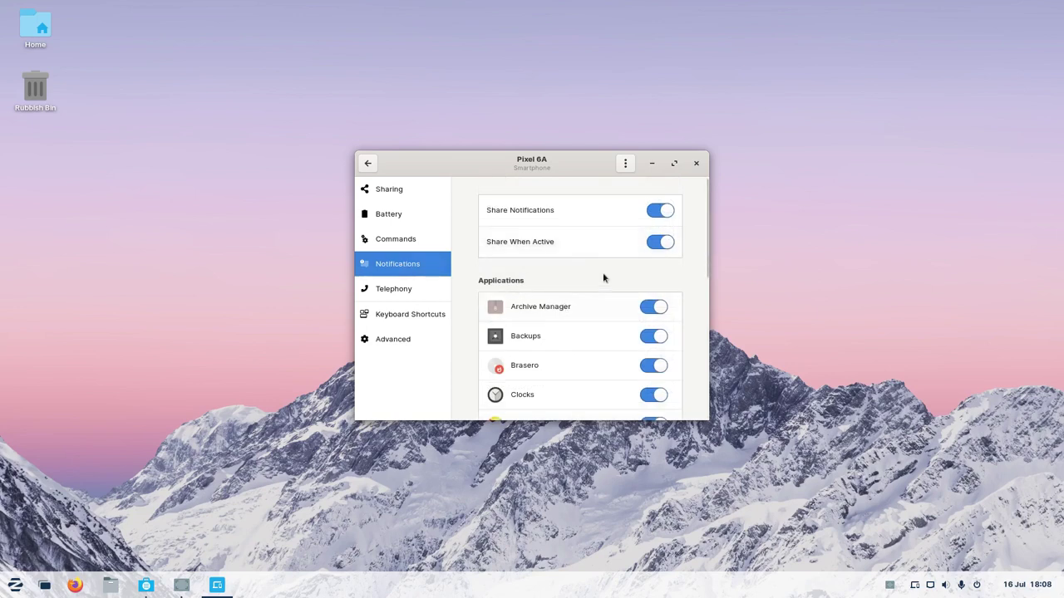
left_click(407, 240)
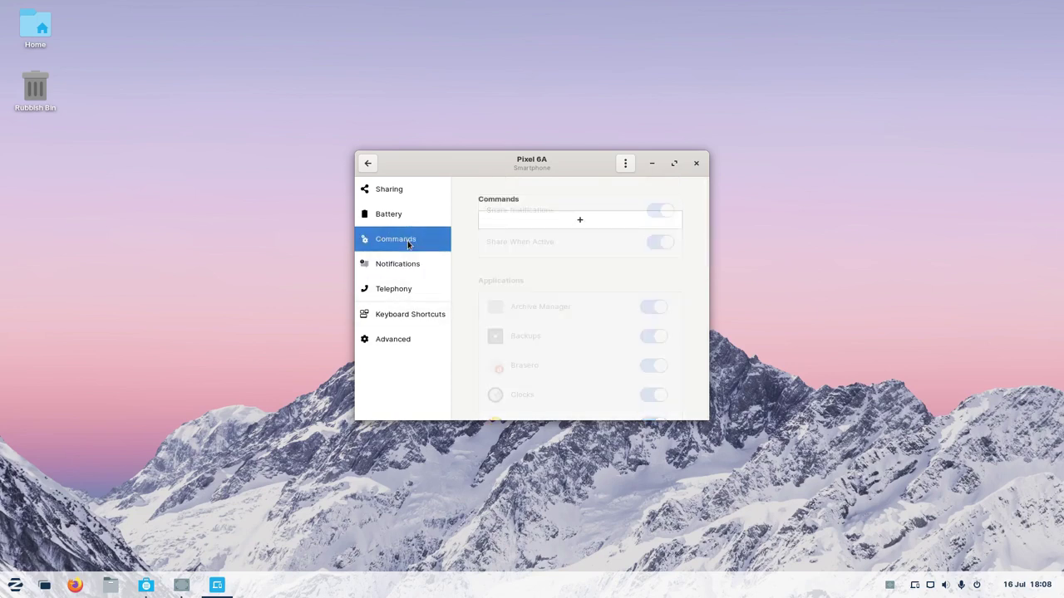
left_click(571, 219)
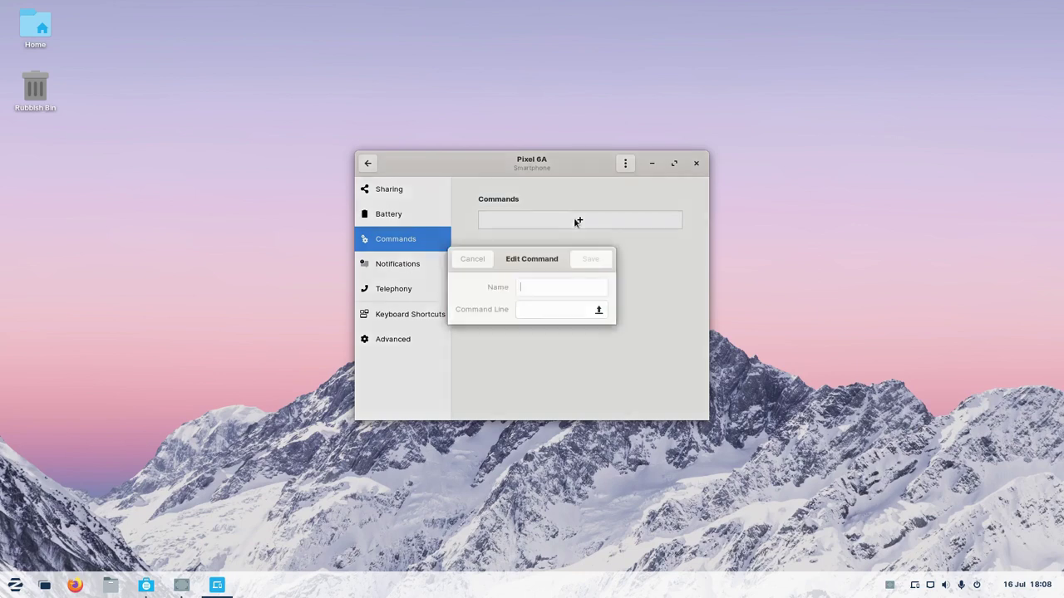
key("Escape")
left_click(396, 190)
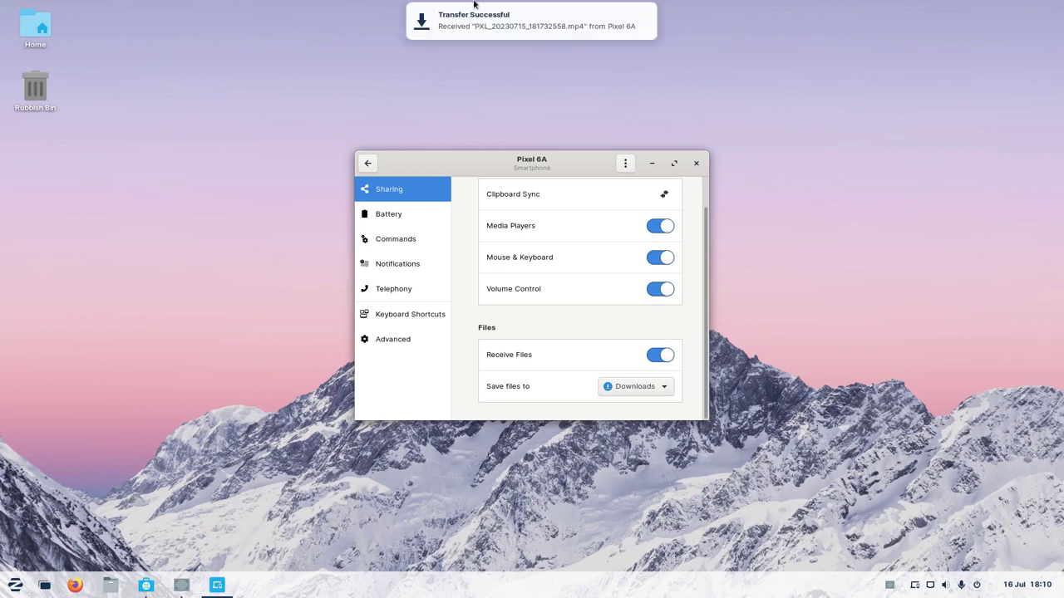
Open the folder of the file received from the phone, open PXL_20230715_181732558.mp4 and reposition the video player window
mouse_move(523, 37)
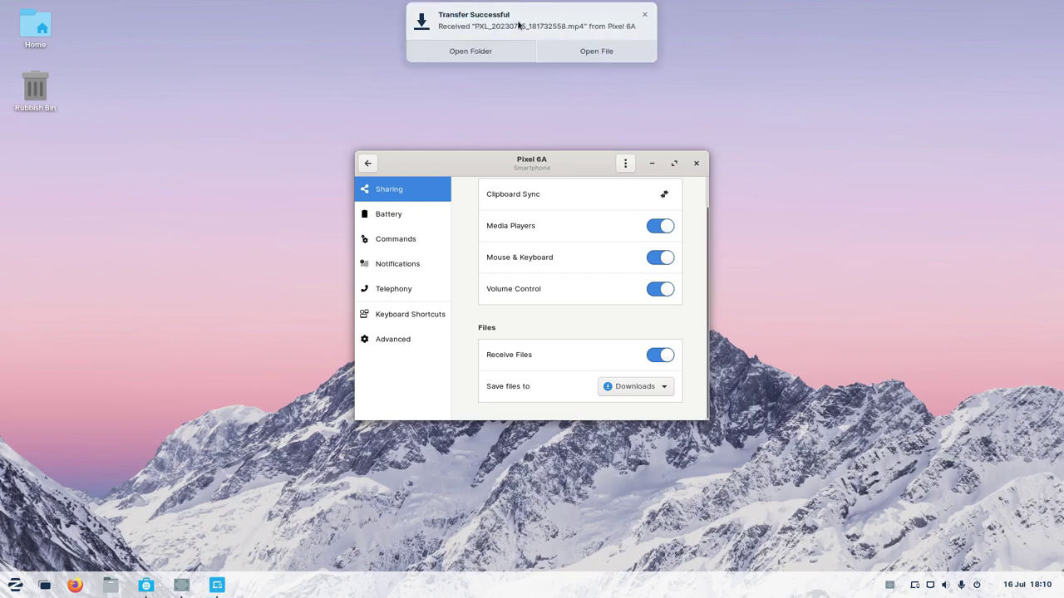
left_click(480, 52)
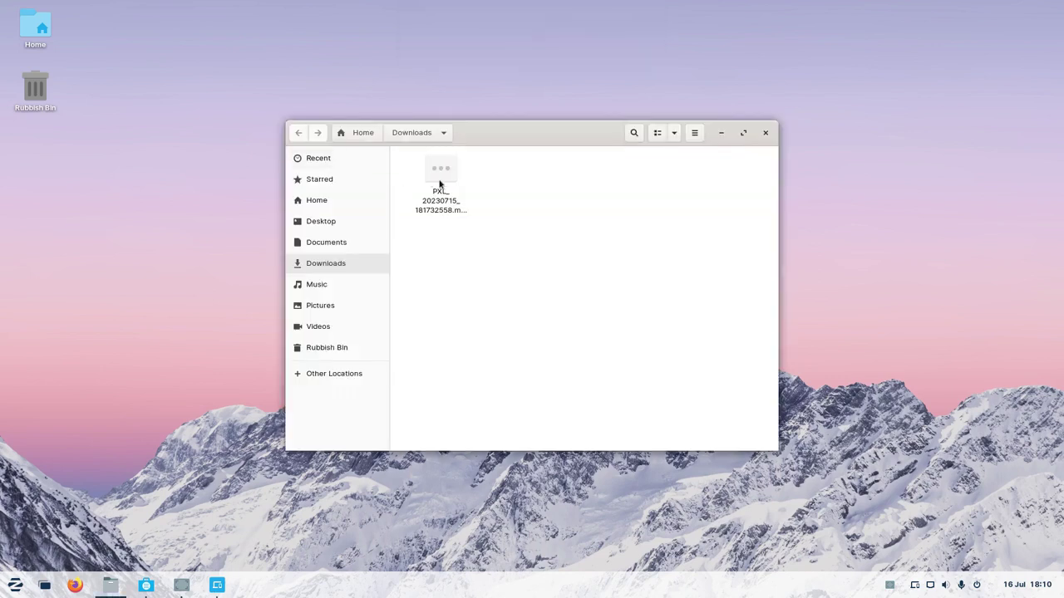
double_click(440, 185)
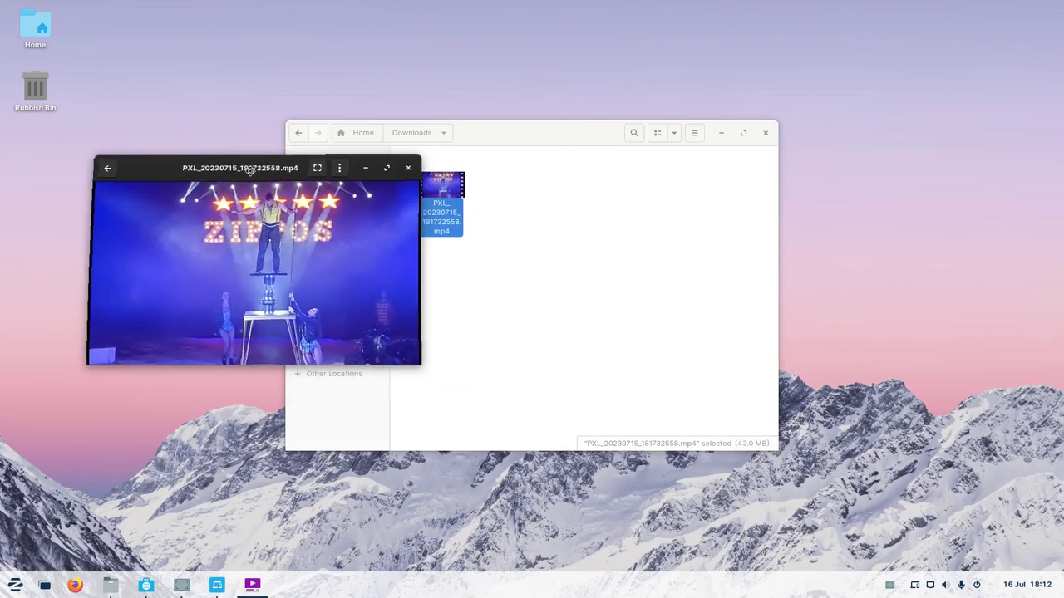
left_click_drag(249, 170, 342, 169)
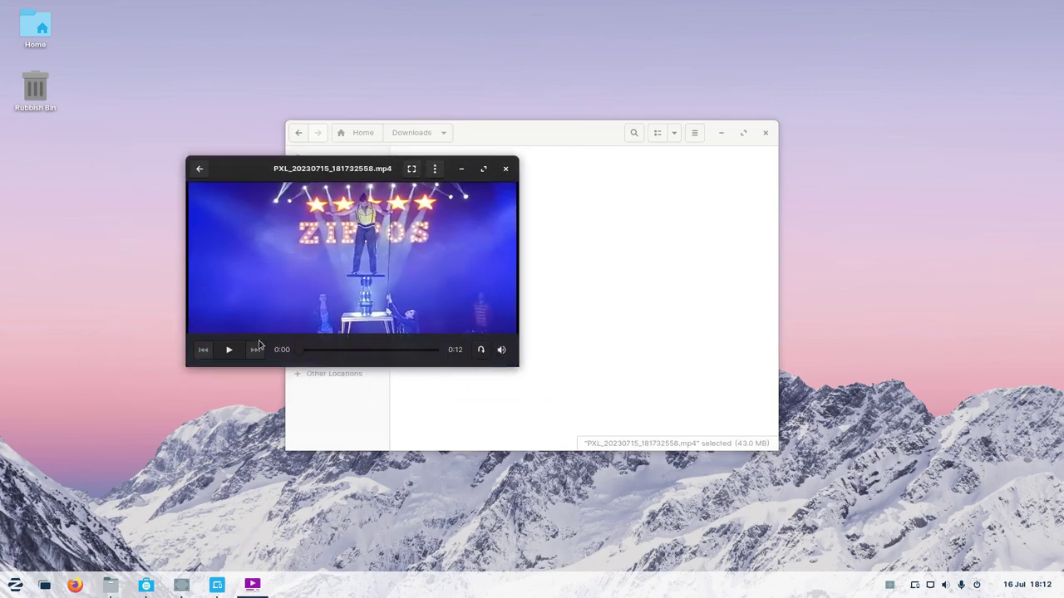
Play the received phone video, and close the player, the Downloads window and the Pixel 6A settings window
left_click(223, 355)
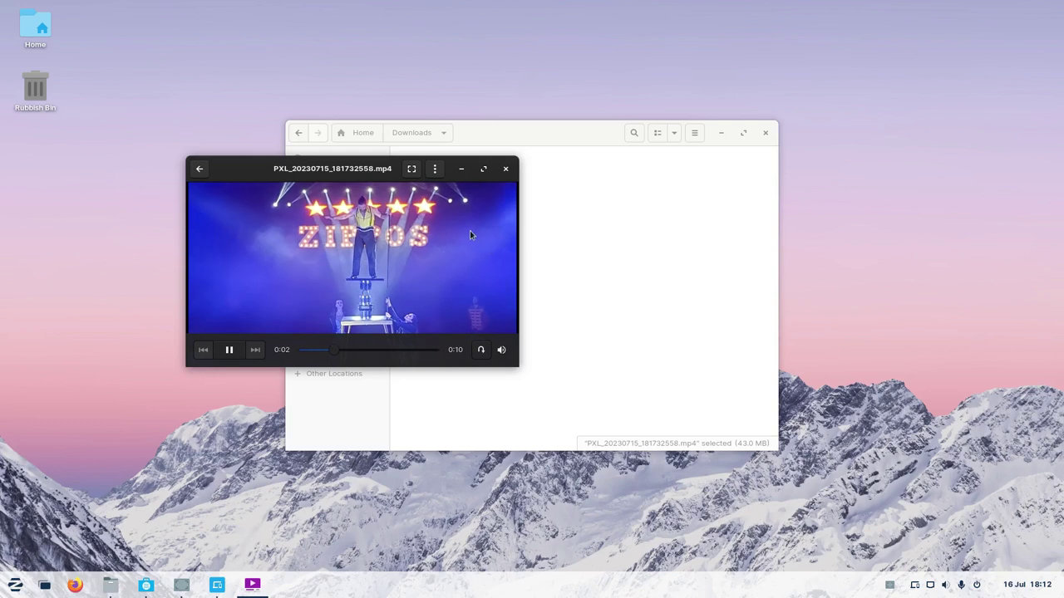
left_click(506, 170)
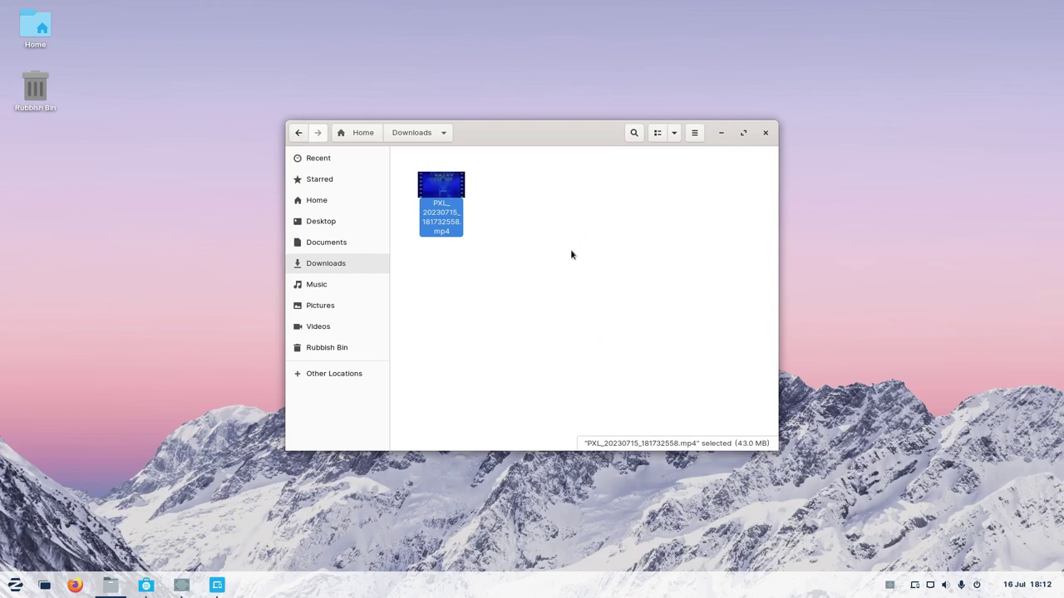
left_click(766, 133)
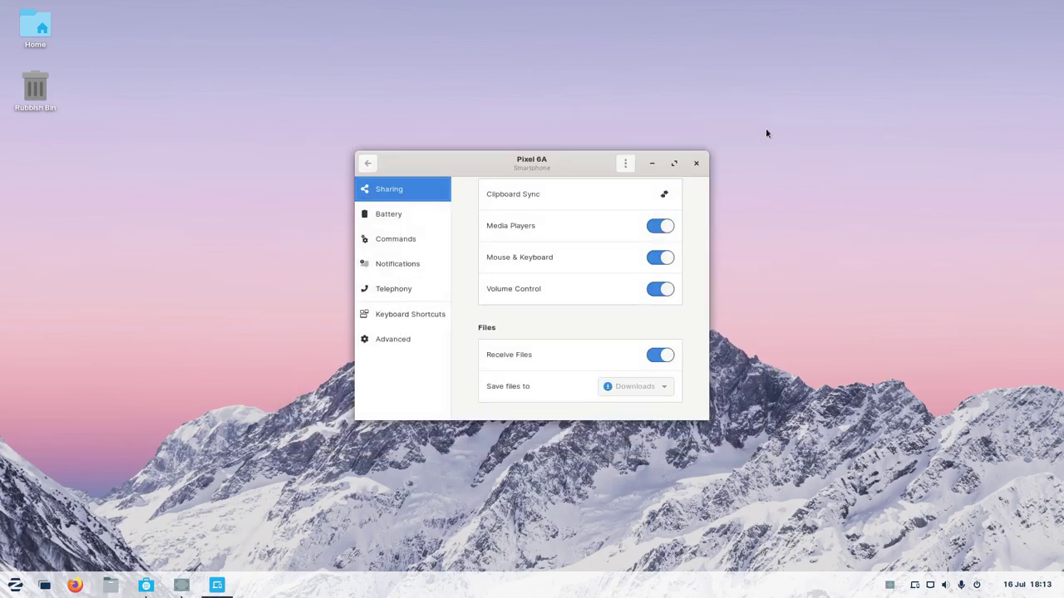
left_click(696, 162)
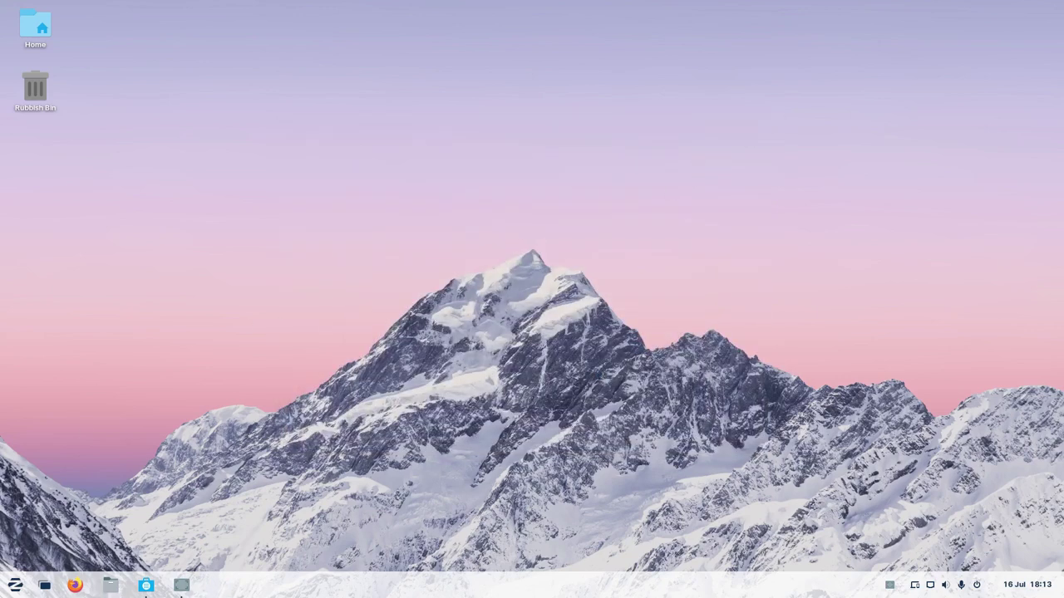
Launch PlayOnLinux from the Windows Apps category, view its main window and close all PlayOnLinux windows
left_click(15, 586)
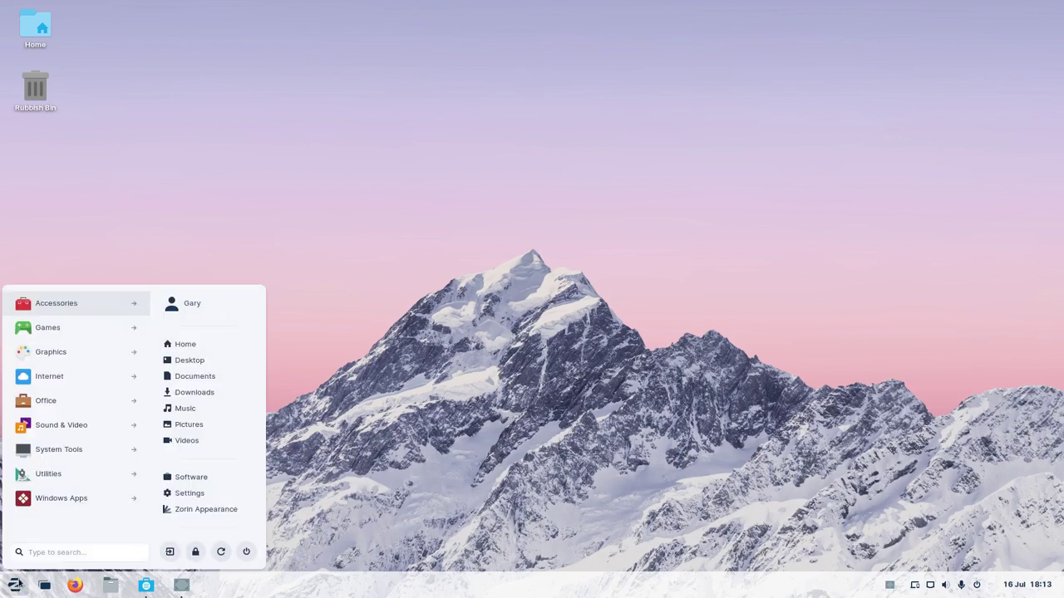
left_click(131, 500)
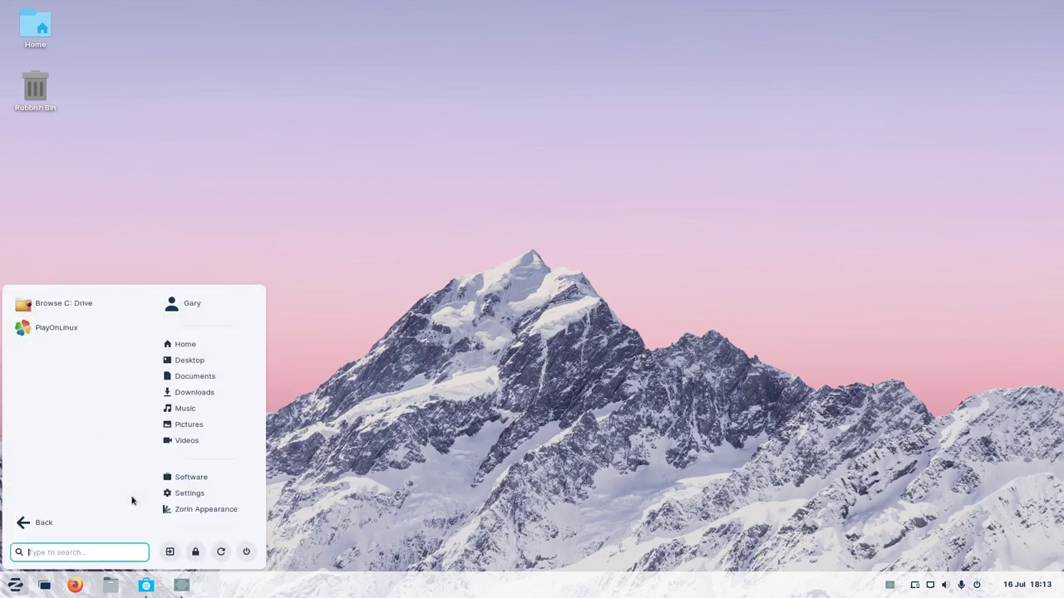
left_click(49, 329)
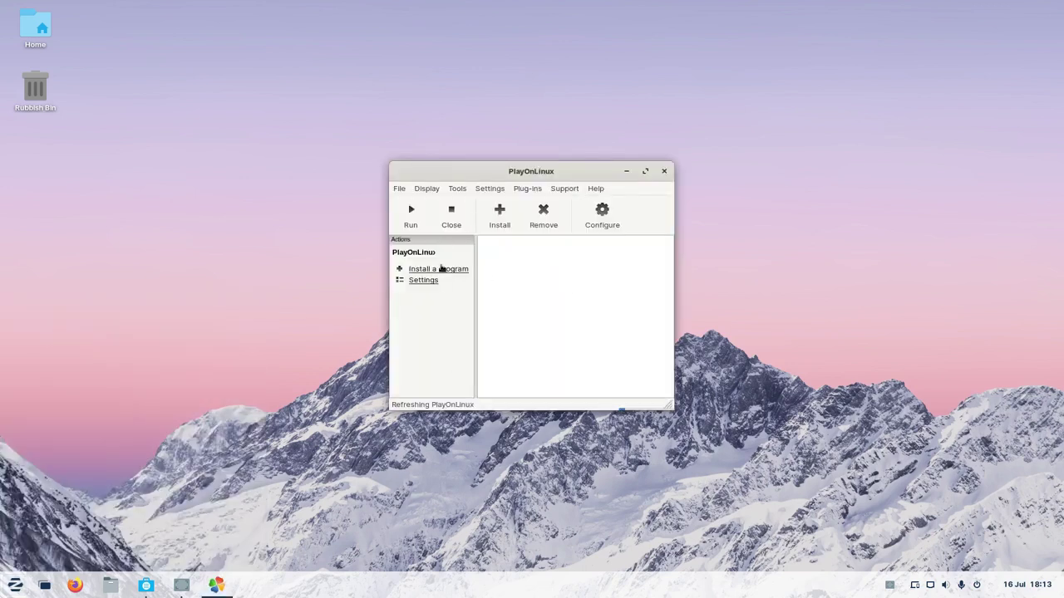
left_click(664, 172)
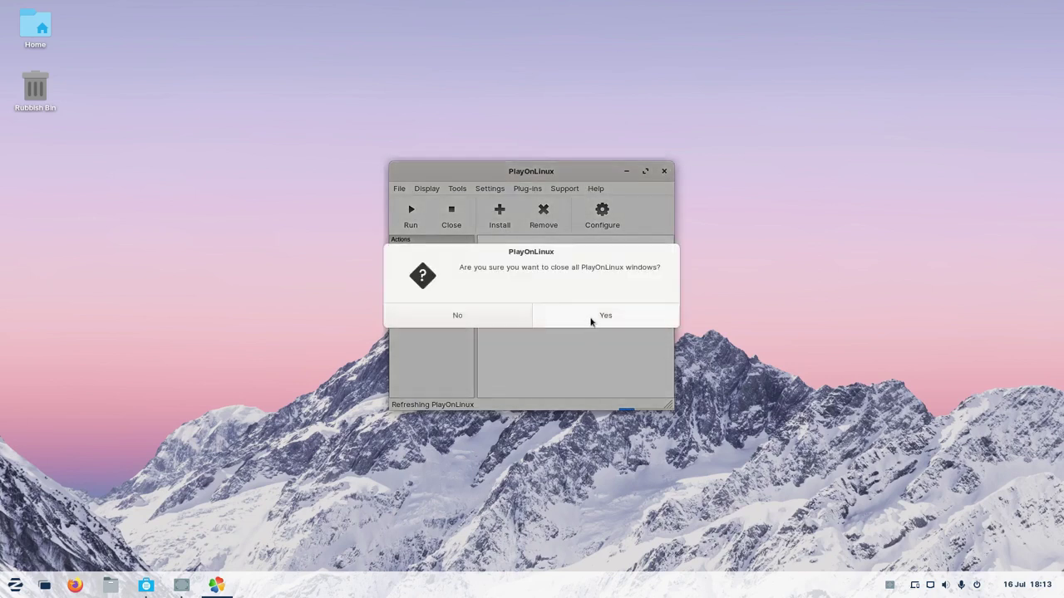
left_click(591, 318)
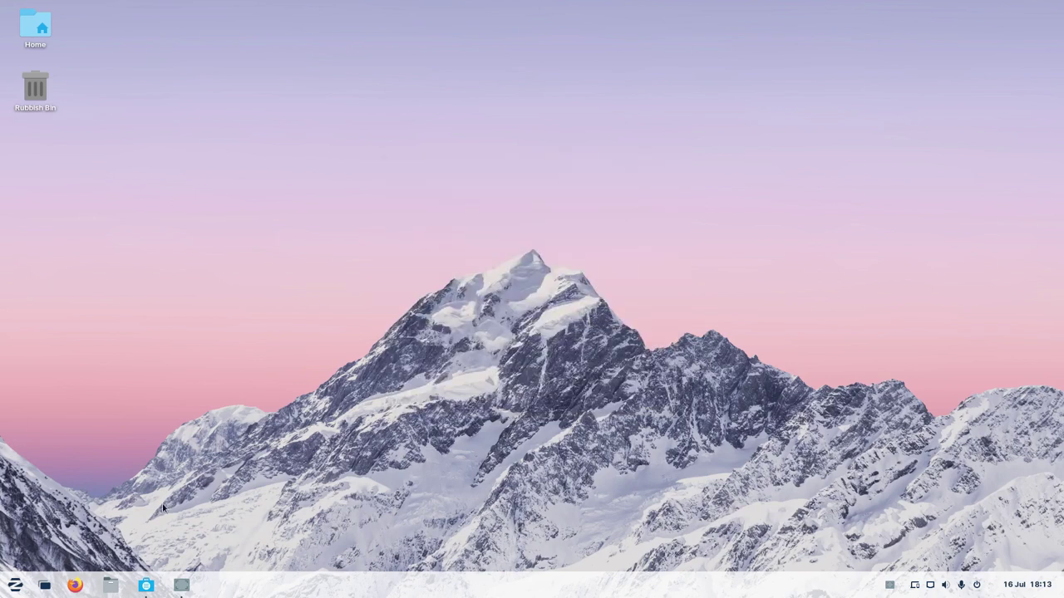
left_click(181, 585)
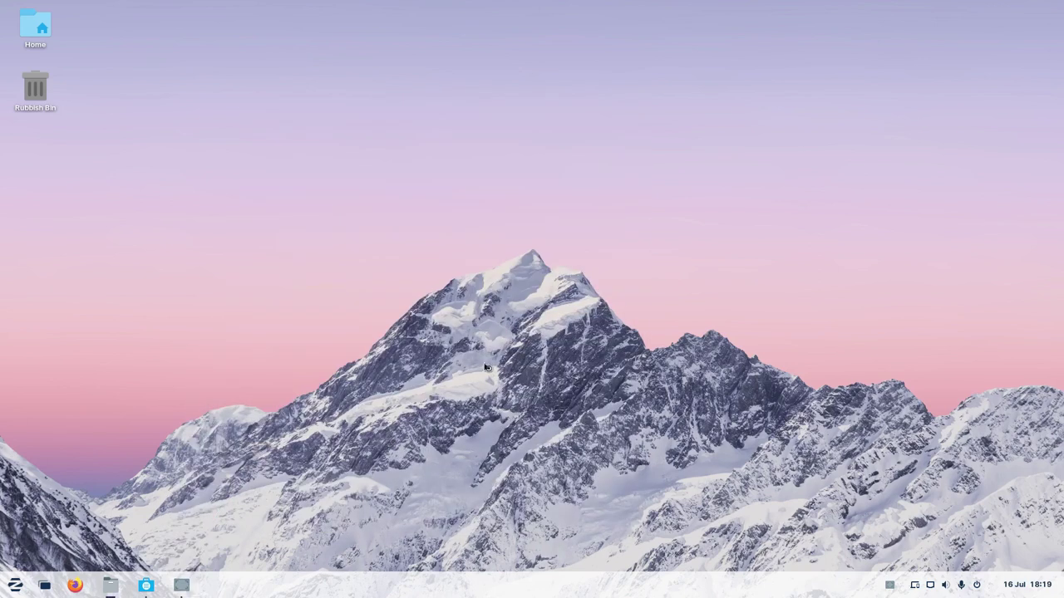
Open the Downloads folder and run PokerStarsInstallUK.exe despite the unknown-app warning
key("super+e")
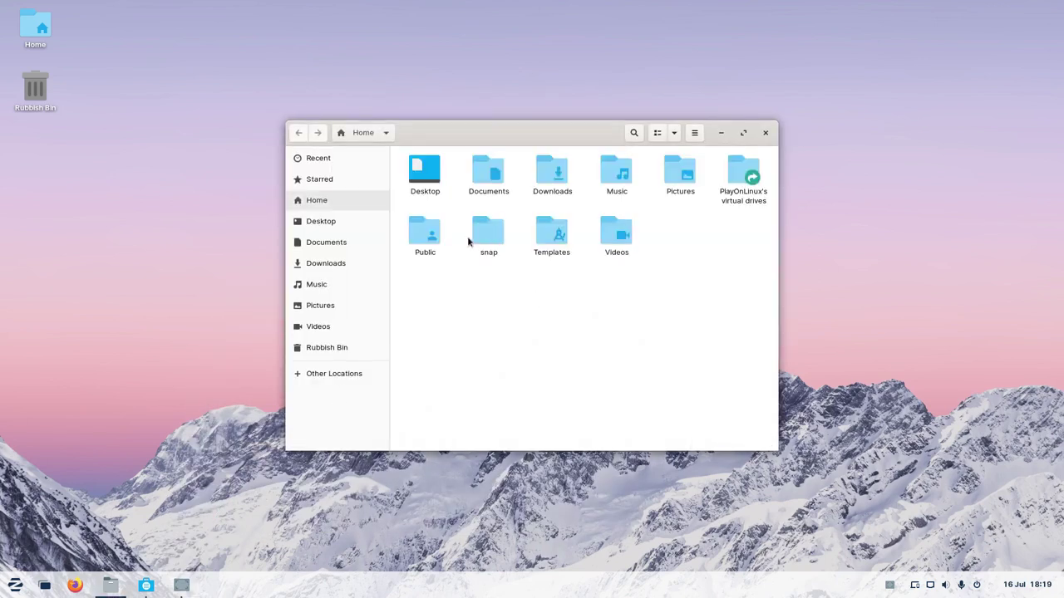
left_click(329, 264)
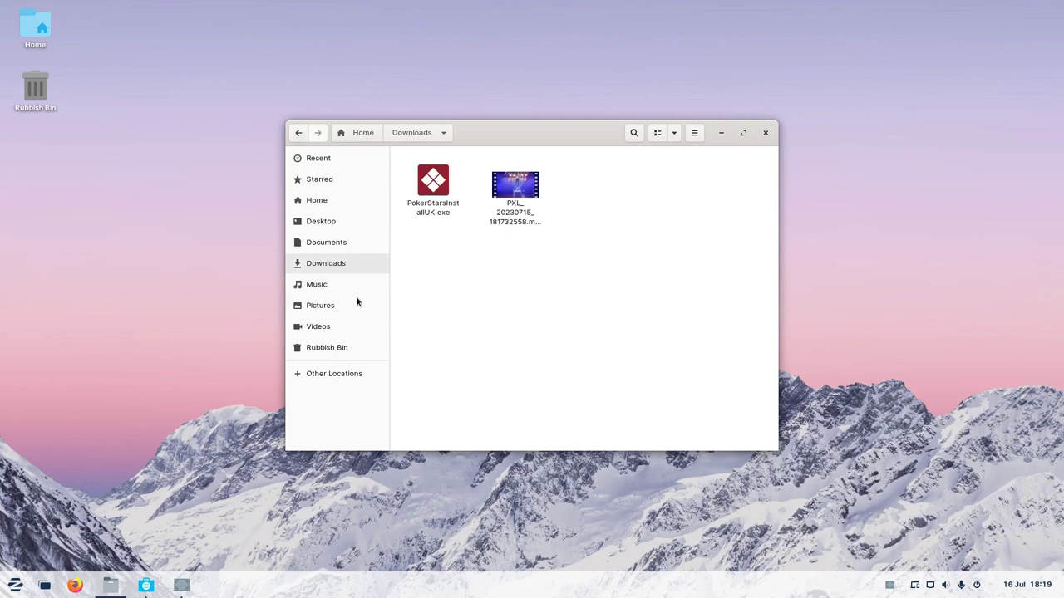
right_click(437, 190)
left_click(499, 196)
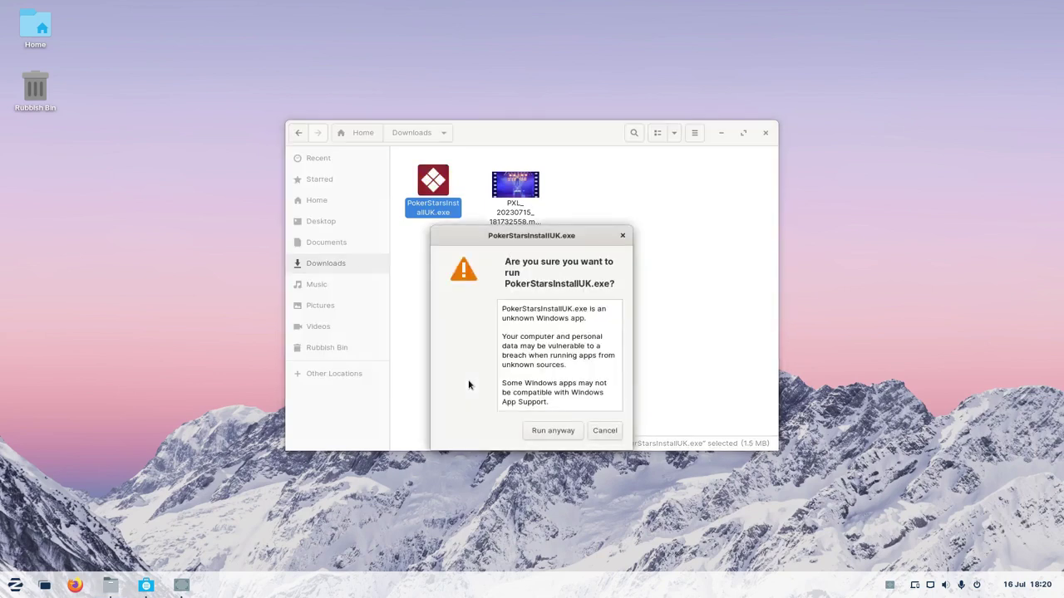
left_click(551, 430)
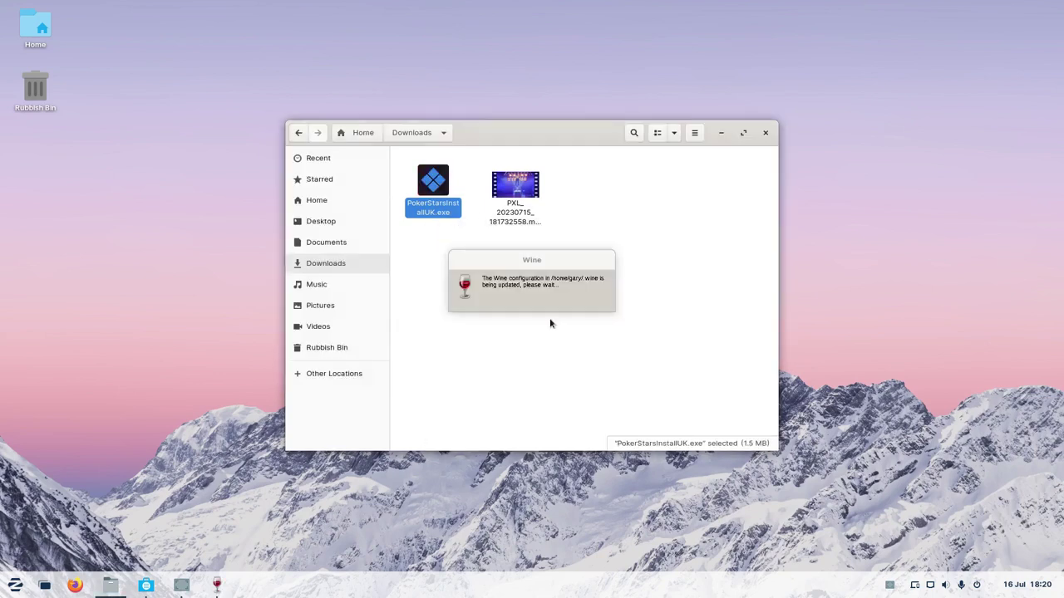
Open and minimize Settings, agree to the PokerStars.uk End User License Agreement and start the Standard installation in English
left_click(14, 586)
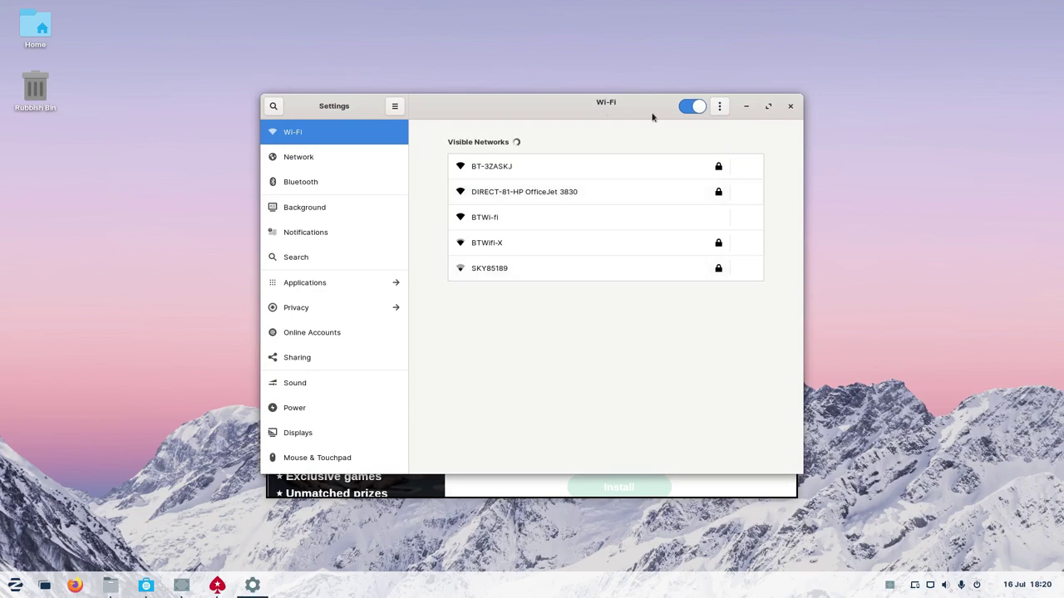
left_click(745, 107)
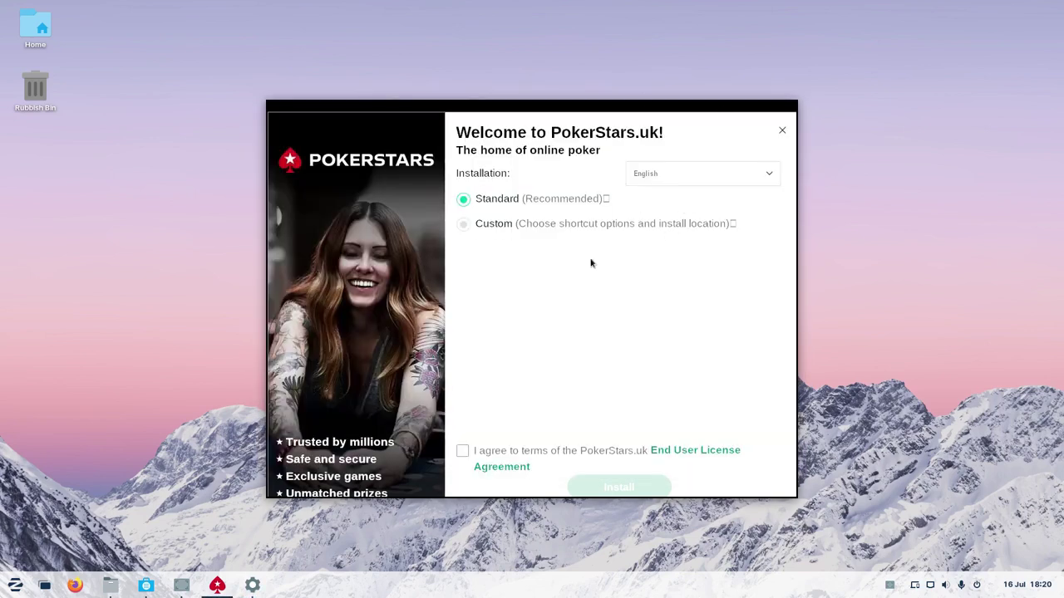
left_click(753, 180)
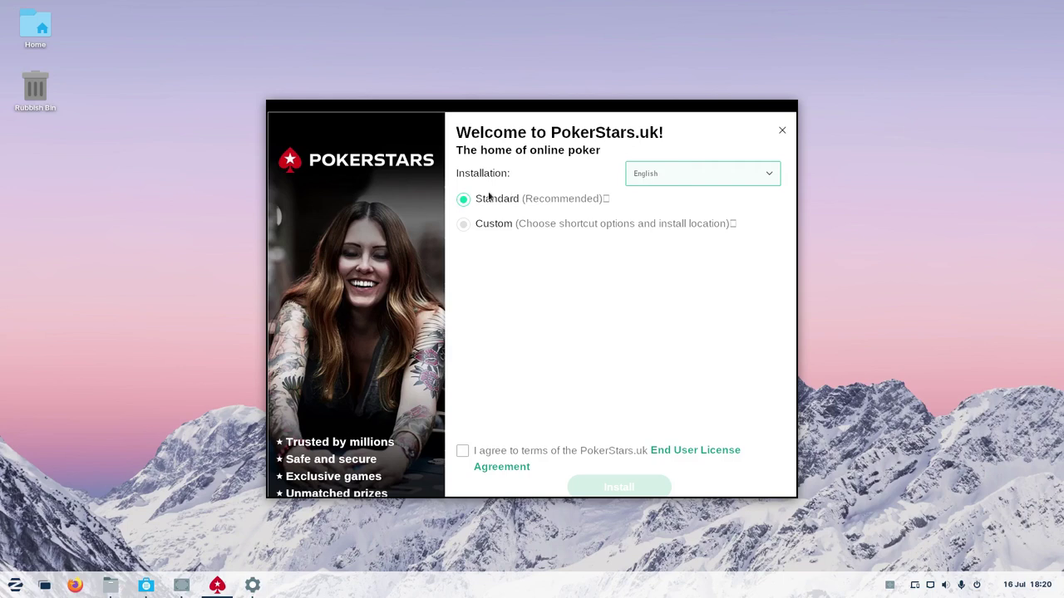
left_click(462, 452)
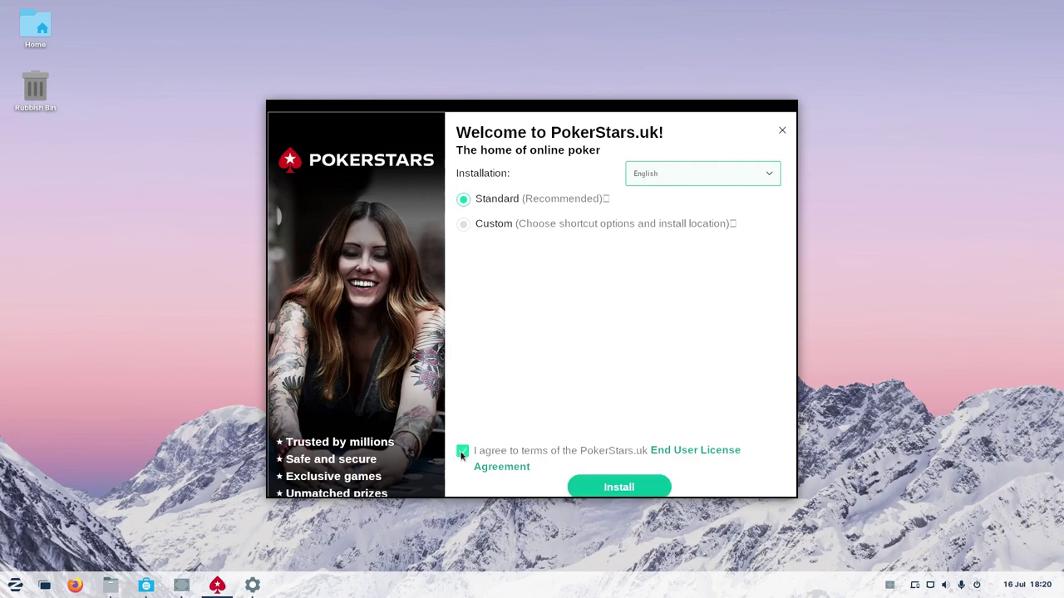
left_click(630, 486)
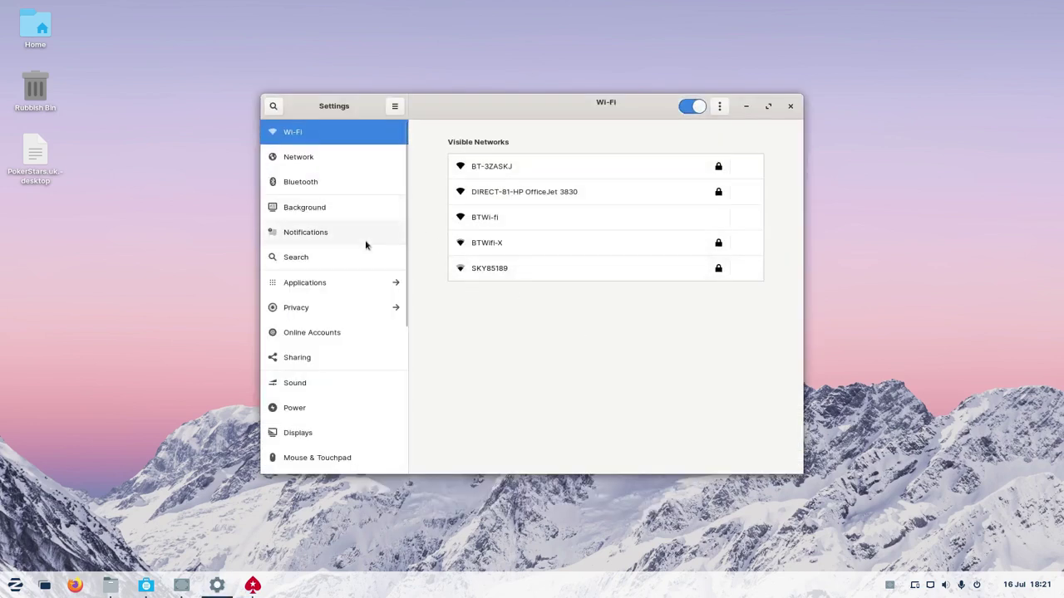
View the HP OfreJet printer entry in the Printers settings and close the Settings window
left_click_drag(404, 224, 416, 330)
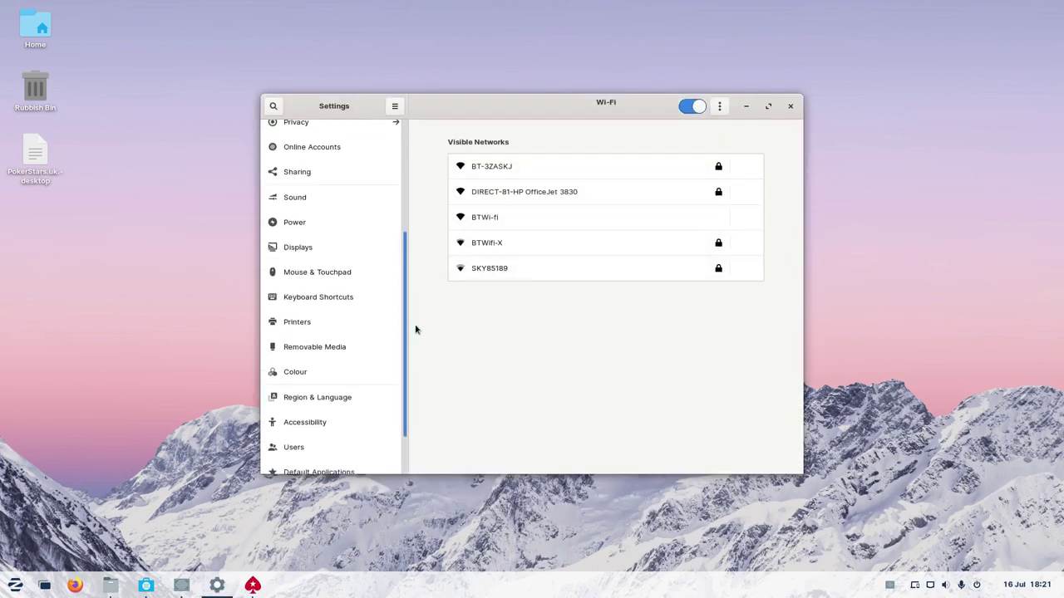
left_click(307, 322)
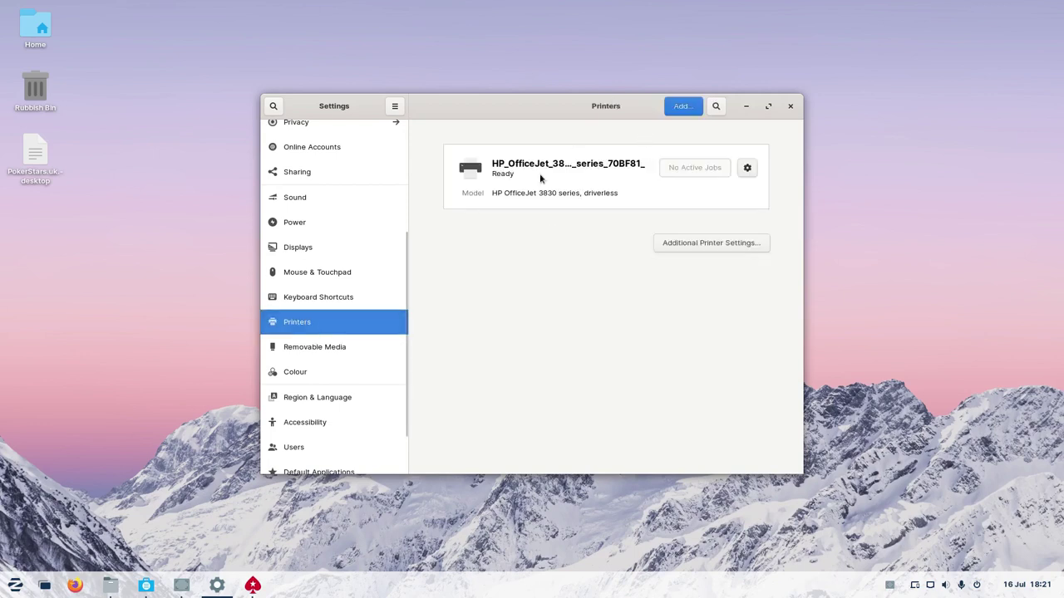
left_click(793, 109)
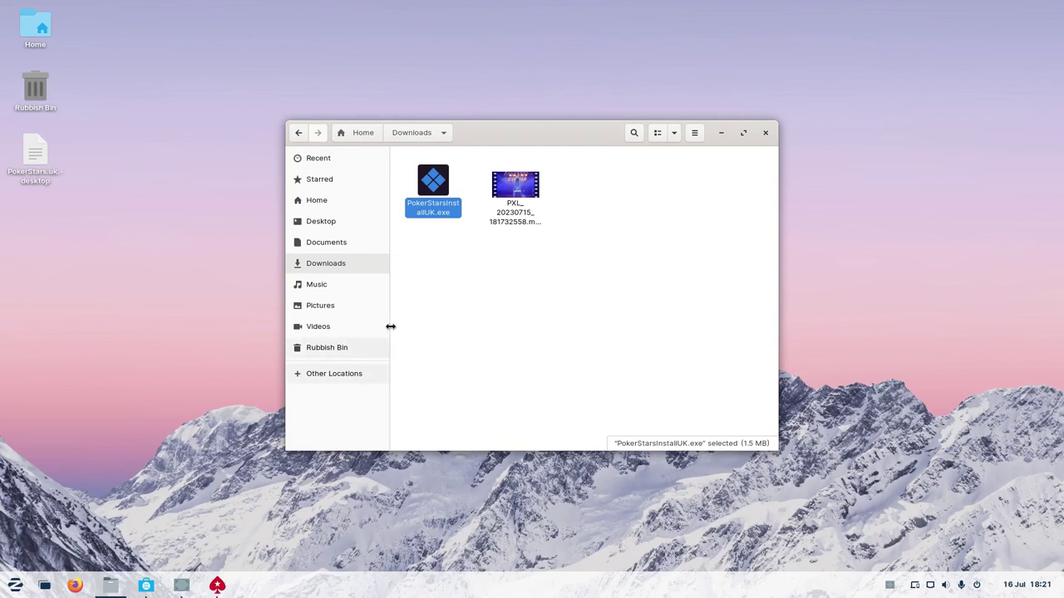
Open the Videos folder and set up the Cylinder BT device in the Bluetooth settings
left_click(339, 327)
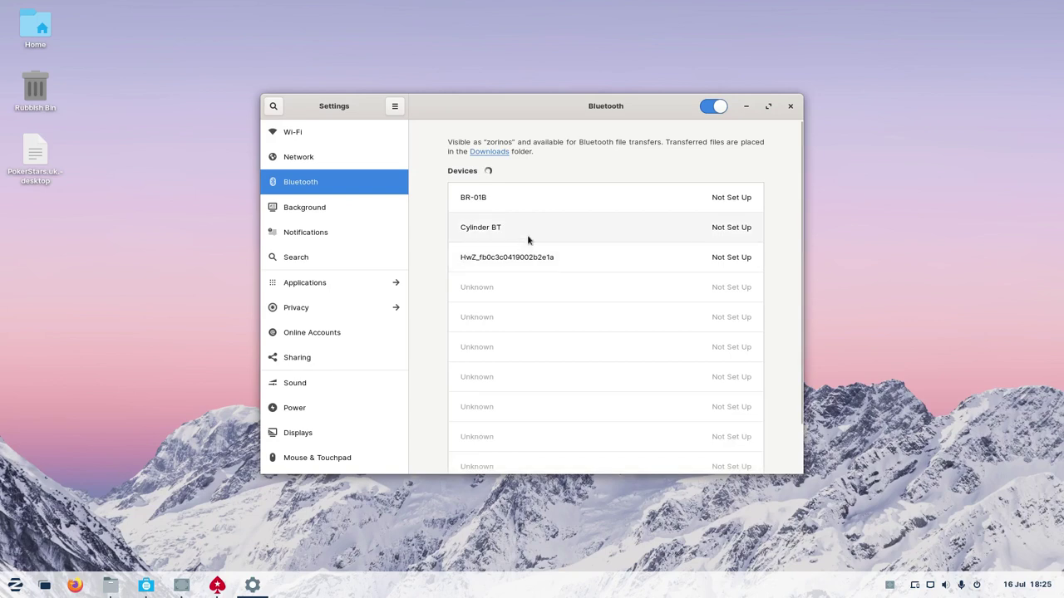
left_click(507, 232)
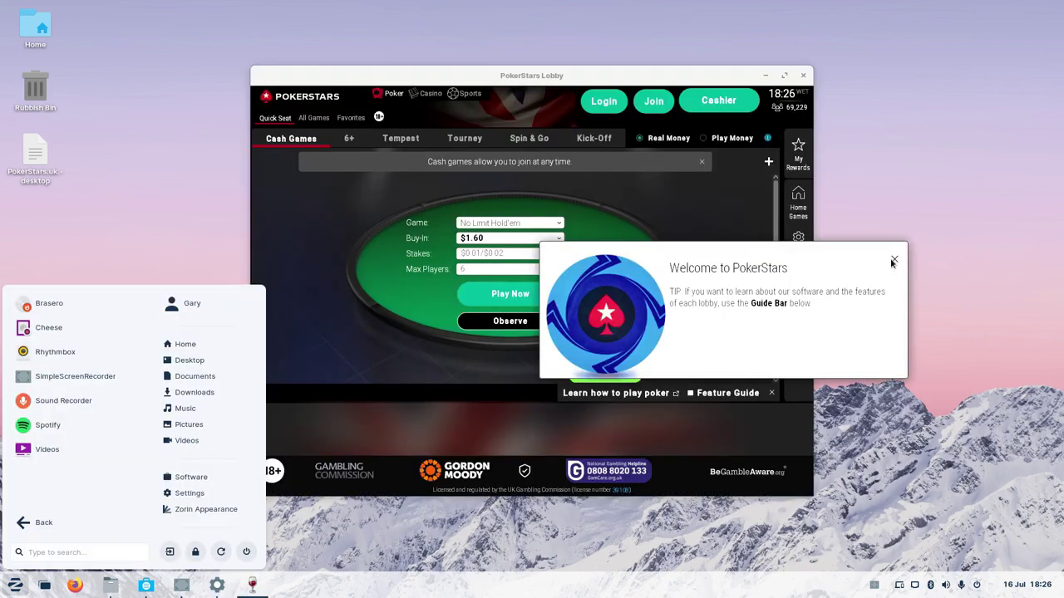
Dismiss the PokerStars welcome tip, open and cancel the login form, and close the PokerStars Lobby
left_click(893, 260)
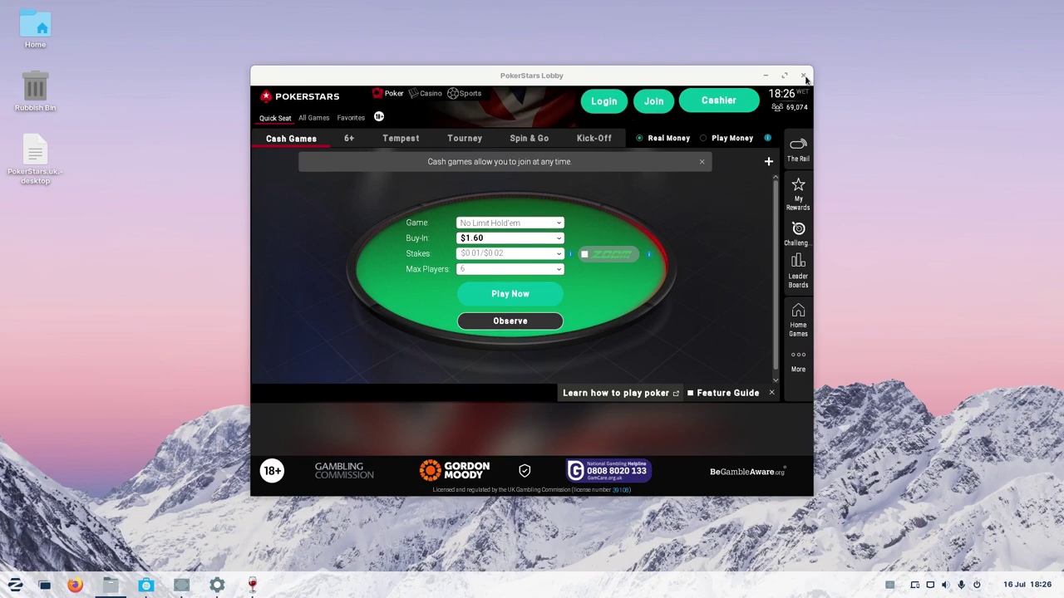
left_click(613, 102)
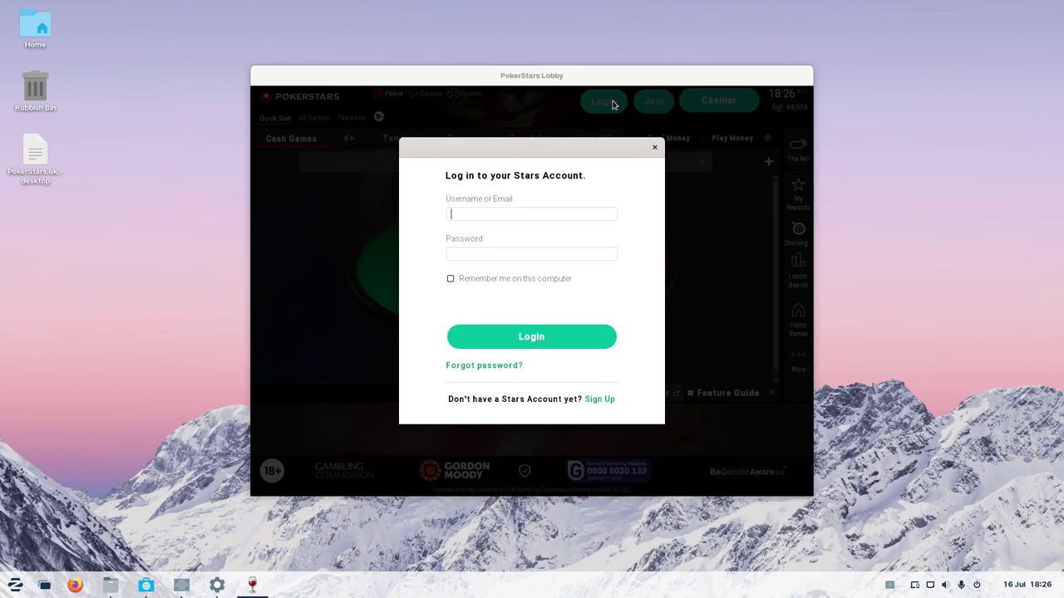
key("Escape")
left_click(805, 75)
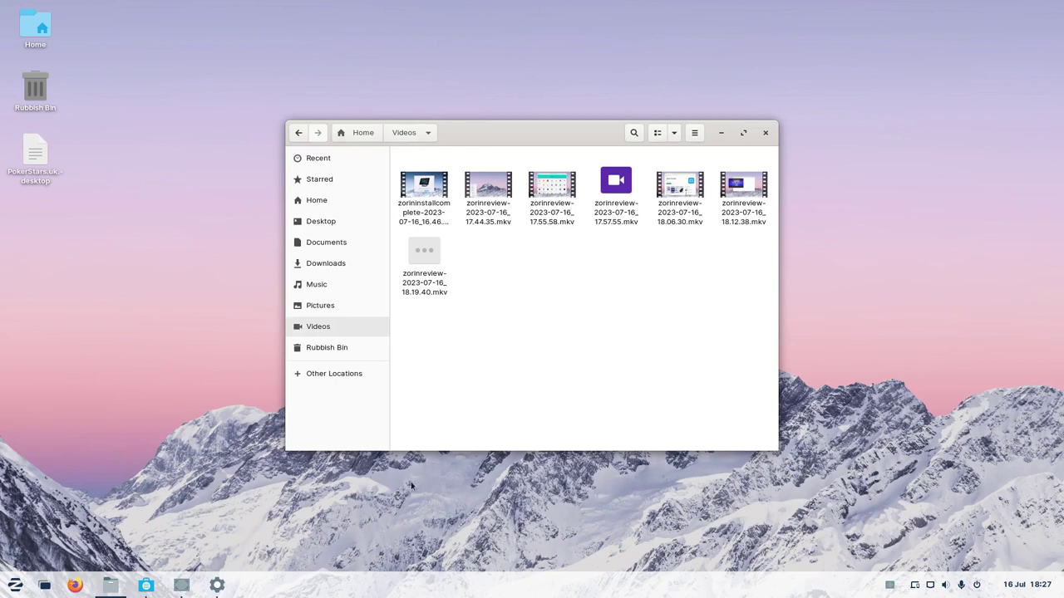
Bring up the Bluetooth settings window, and open zorininstallcomplete-2023-07-16_16.46.53.mkv from the Videos folder
mouse_move(212, 588)
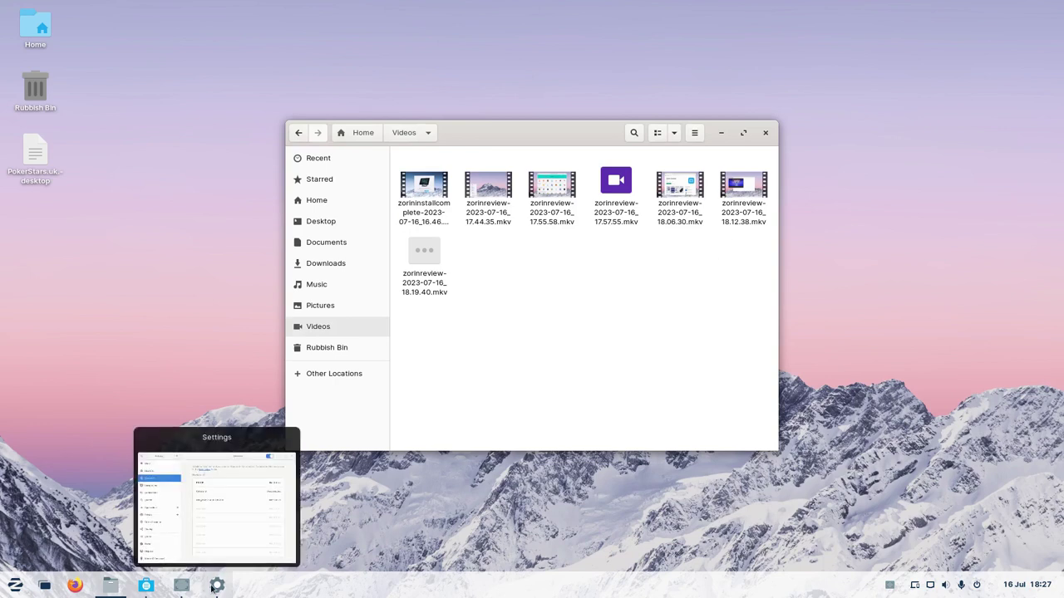
left_click(219, 538)
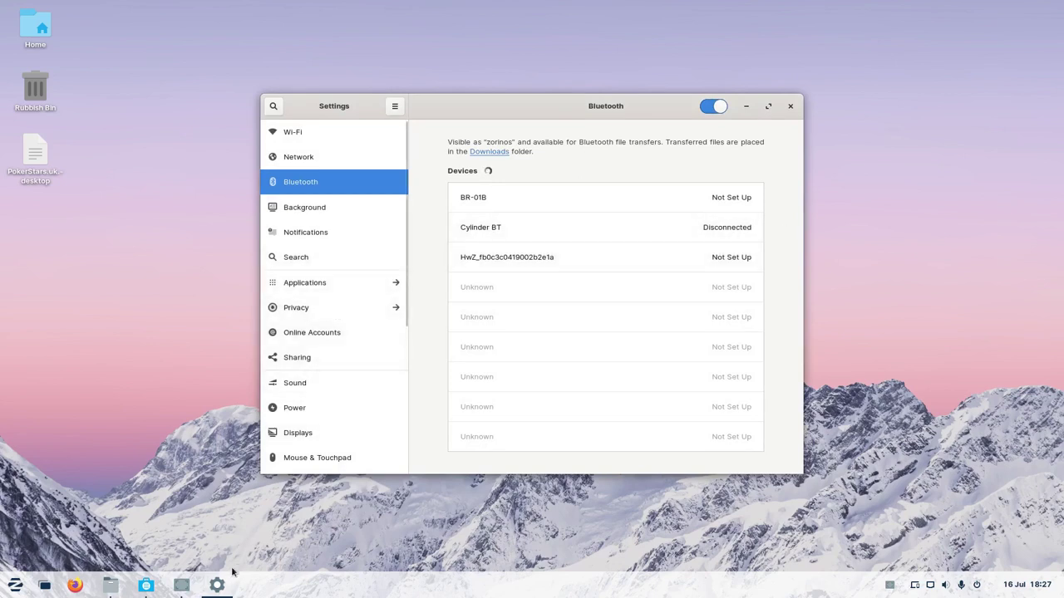
mouse_move(111, 588)
left_click(156, 525)
double_click(423, 190)
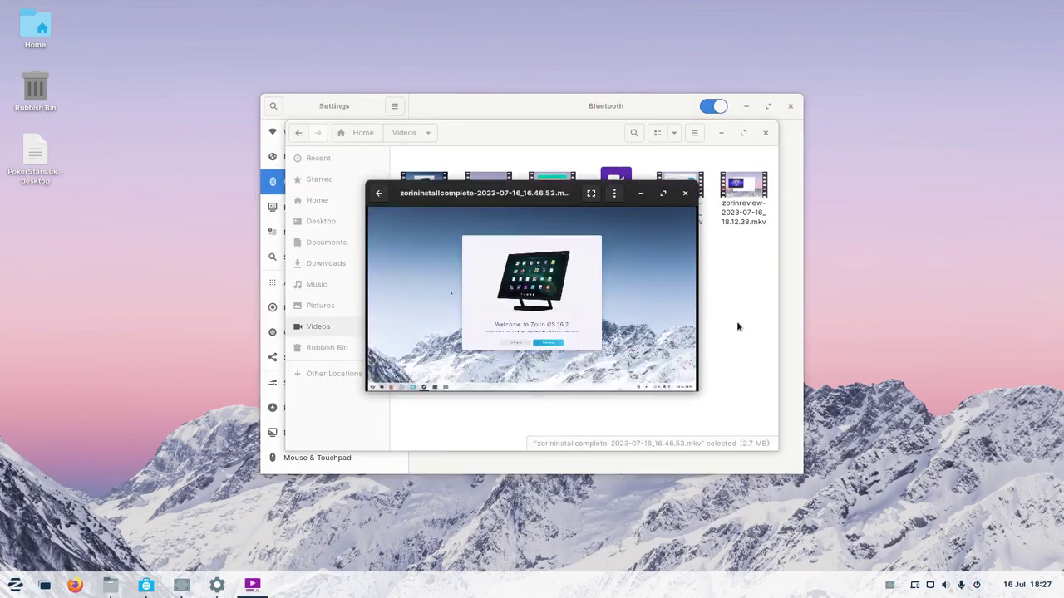
Return to the Bluetooth settings, select Cylinder BT and check the output device choices in the Sound settings
left_click(780, 256)
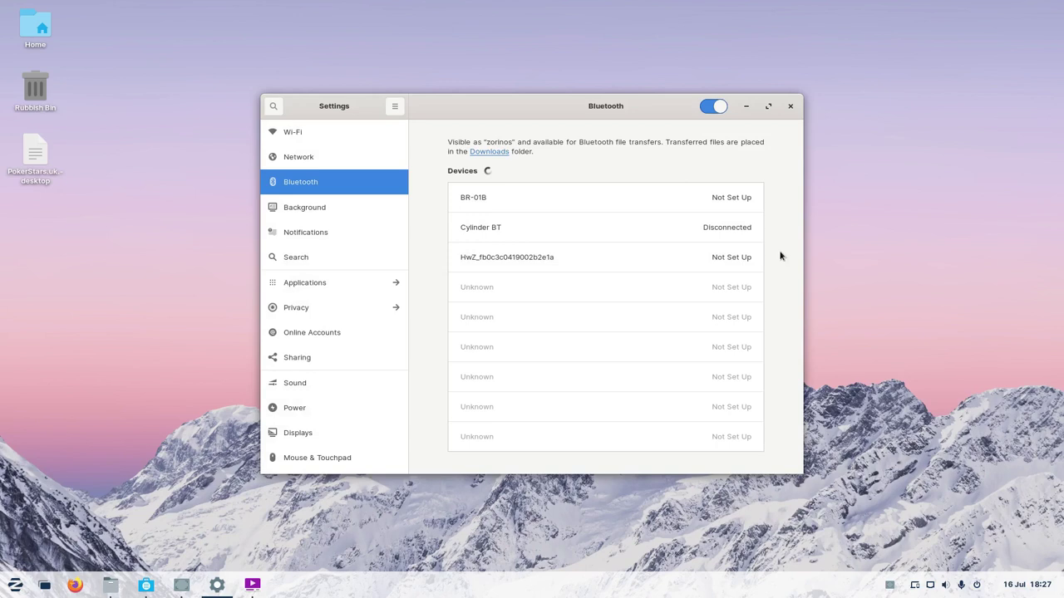
left_click(721, 231)
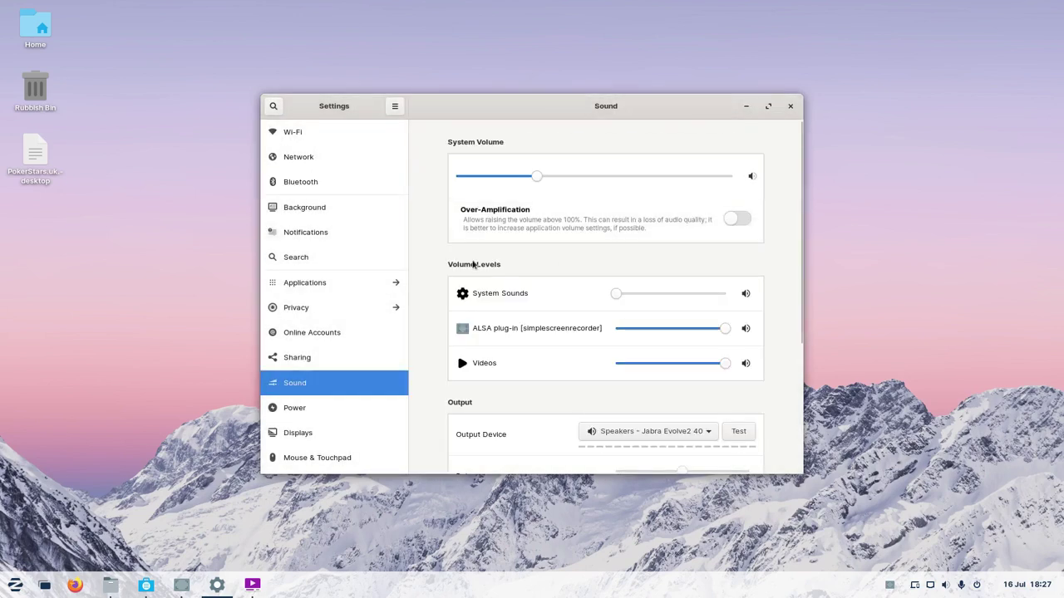
left_click(707, 434)
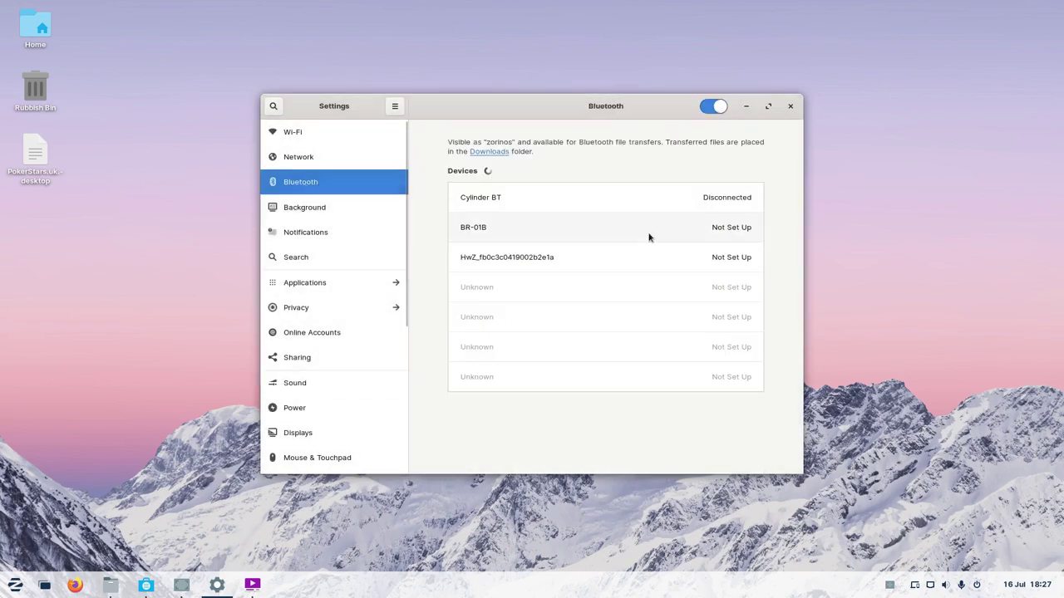
Turn on the connection for Cylinder BT, close its details and open the Sound settings
left_click(632, 204)
left_click(541, 297)
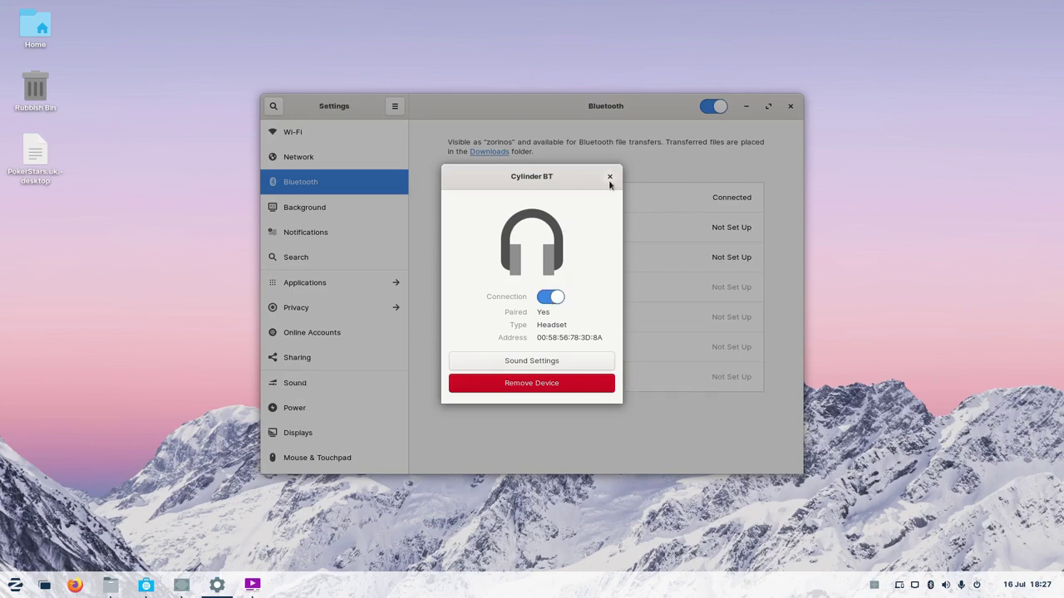
left_click(609, 177)
left_click(304, 382)
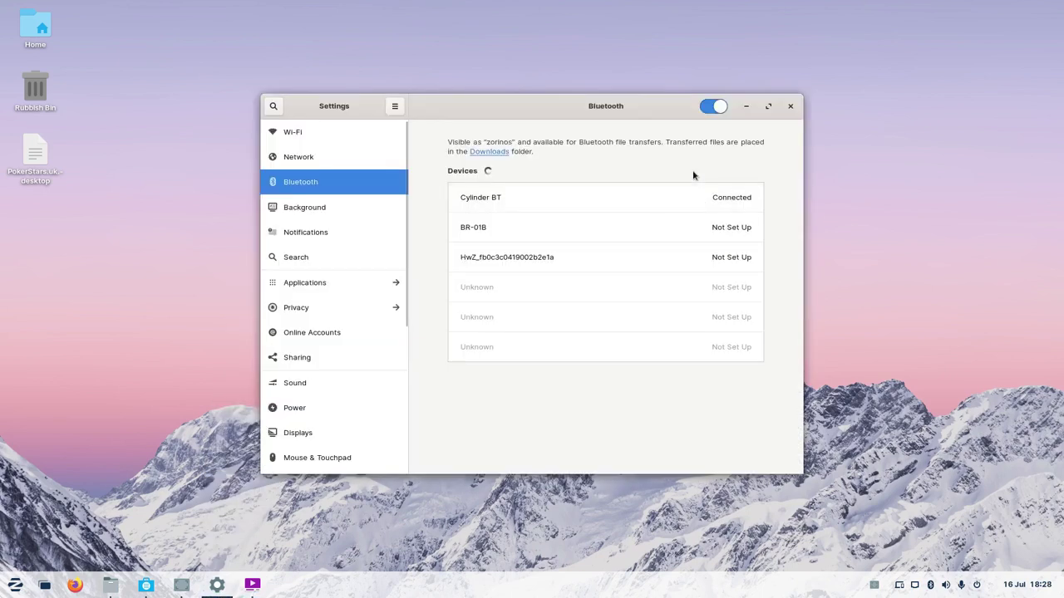
Play zorininstallcomplete-2023-07-16_16.46.53.mkv to test the sound on the Bluetooth speaker, and close the video player
left_click(746, 105)
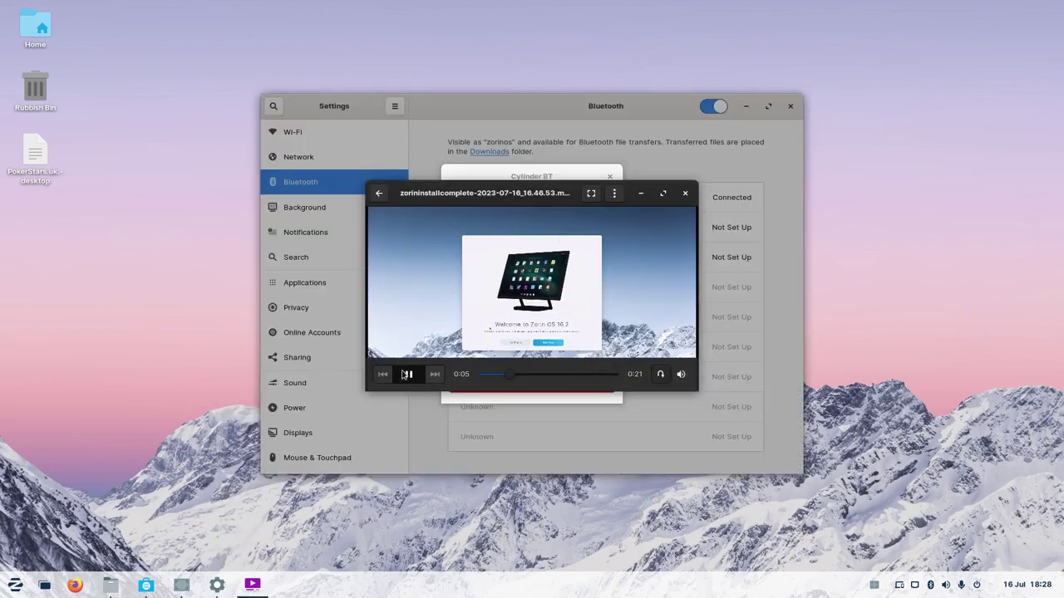
left_click(406, 374)
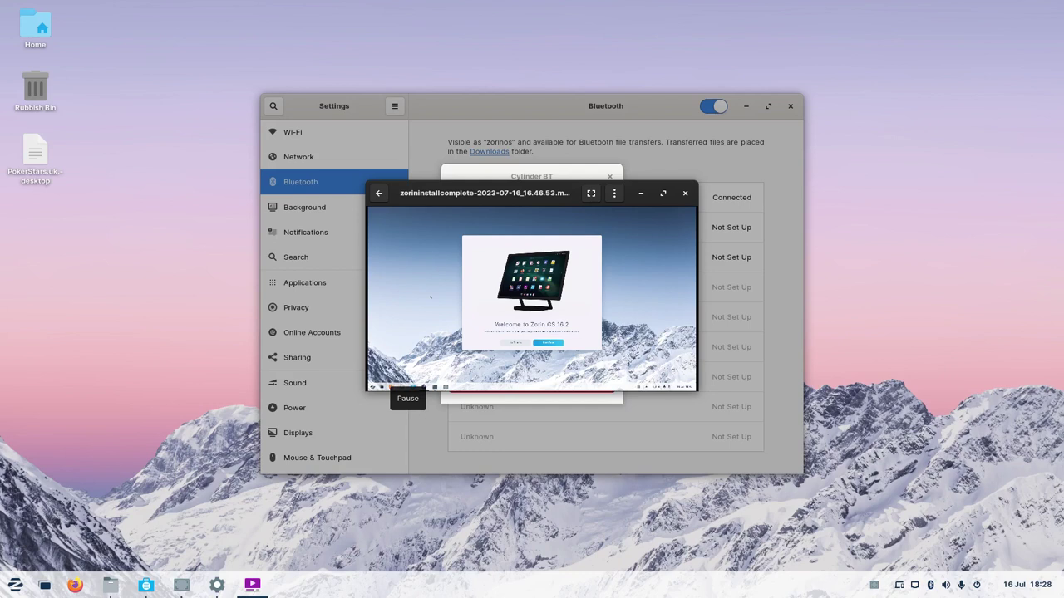
mouse_move(485, 265)
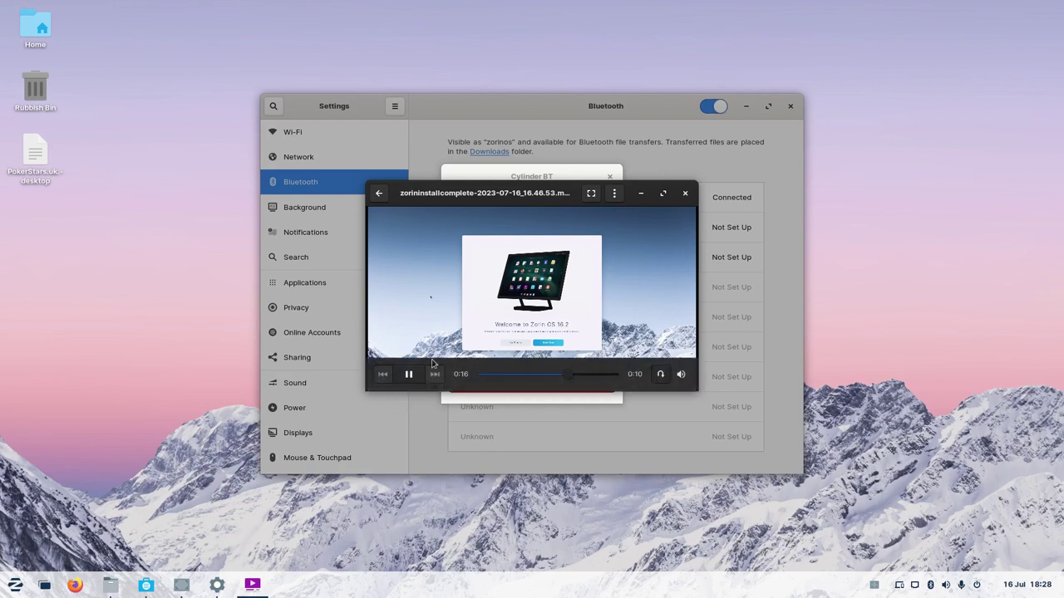
left_click(685, 193)
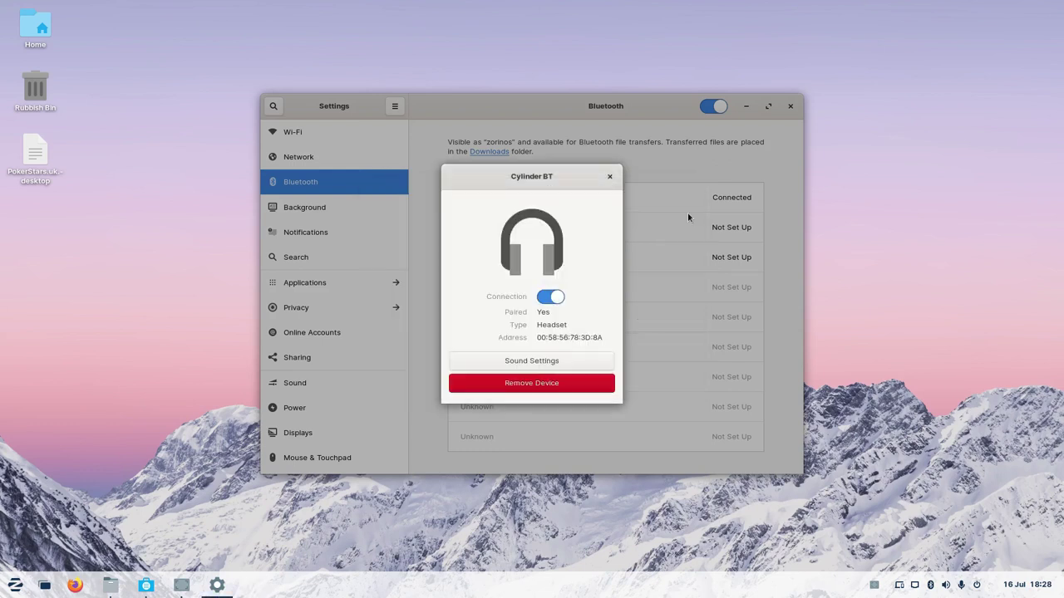
Close the Cylinder BT details, the Settings window and the Videos folder window
left_click(610, 177)
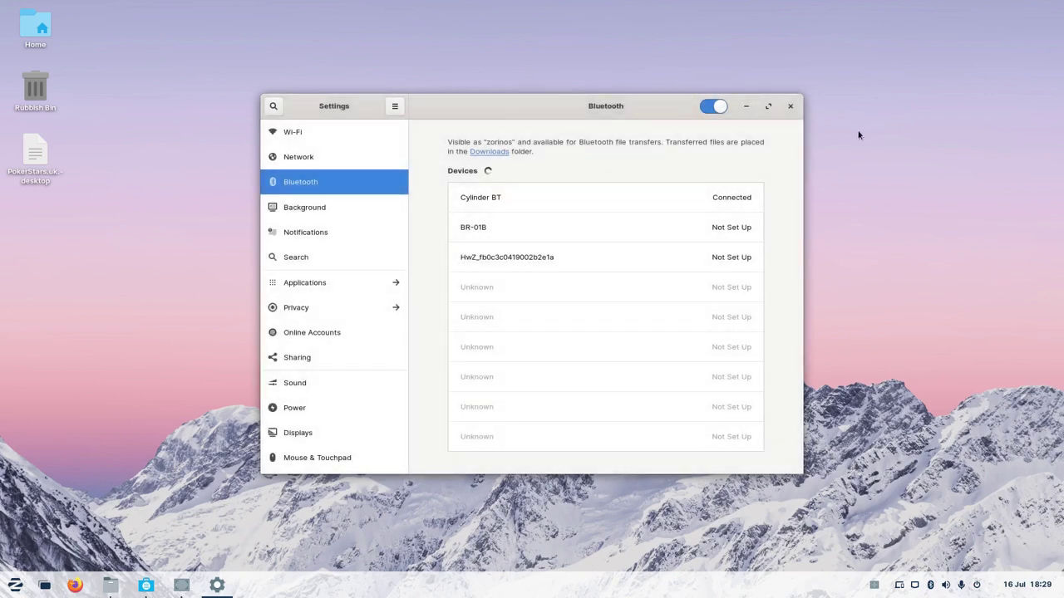
left_click(791, 107)
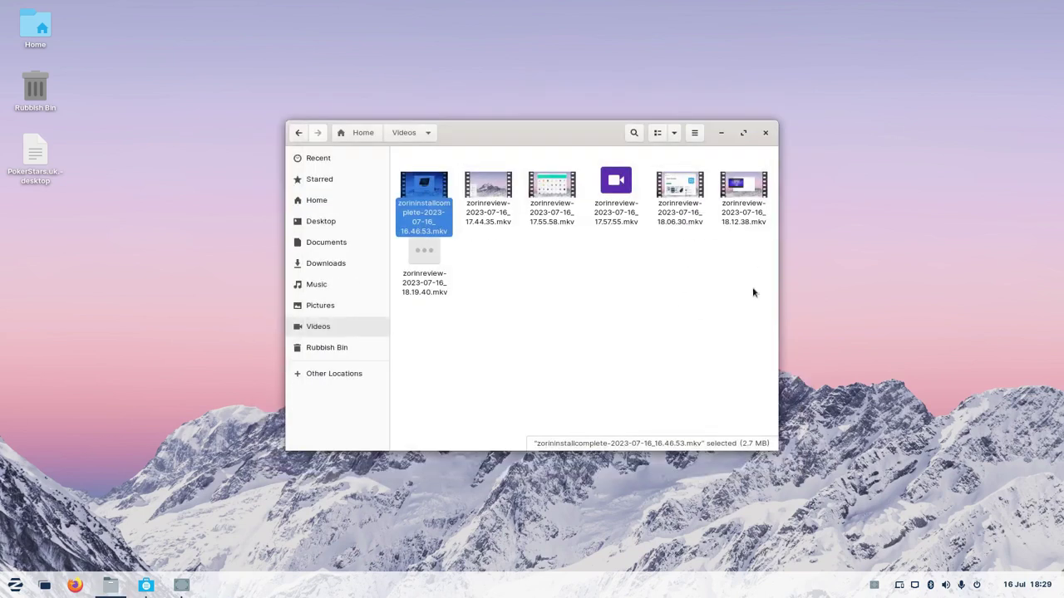
left_click(767, 136)
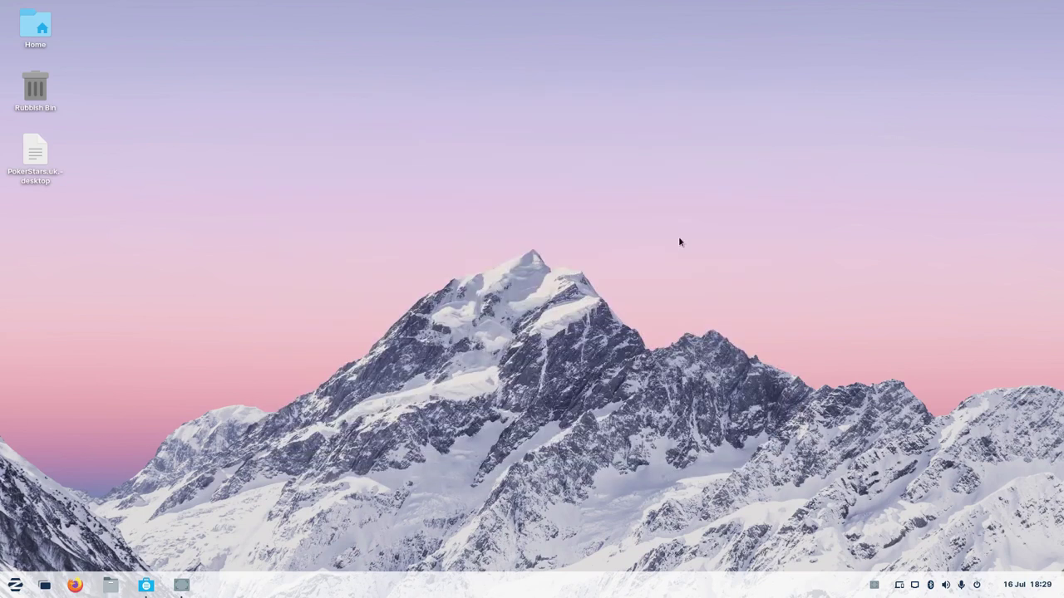
Open the Zorin application menu and look at the Internet applications
mouse_move(181, 587)
left_click(24, 585)
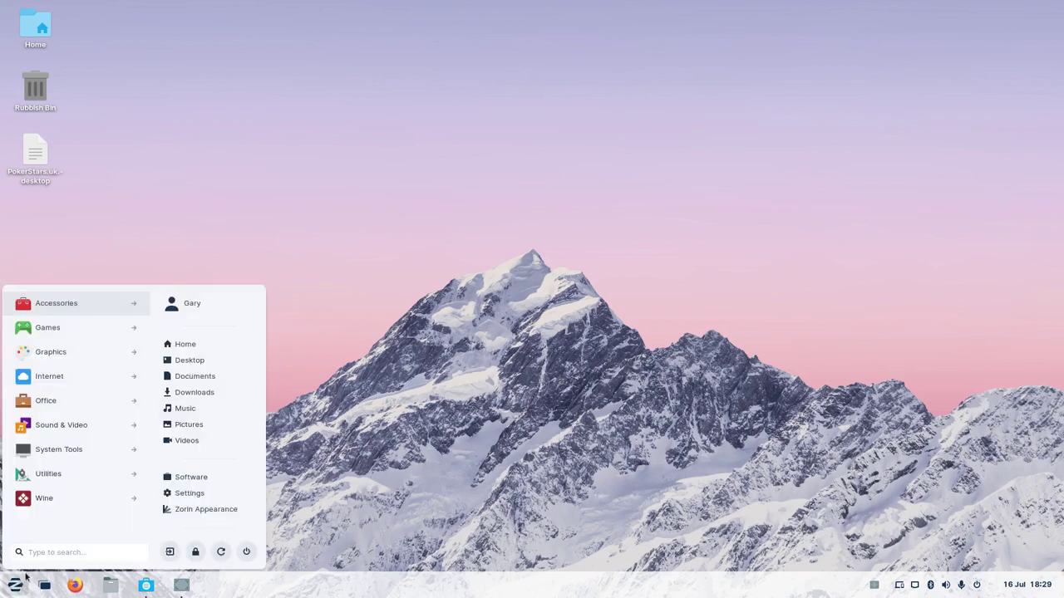
left_click(83, 376)
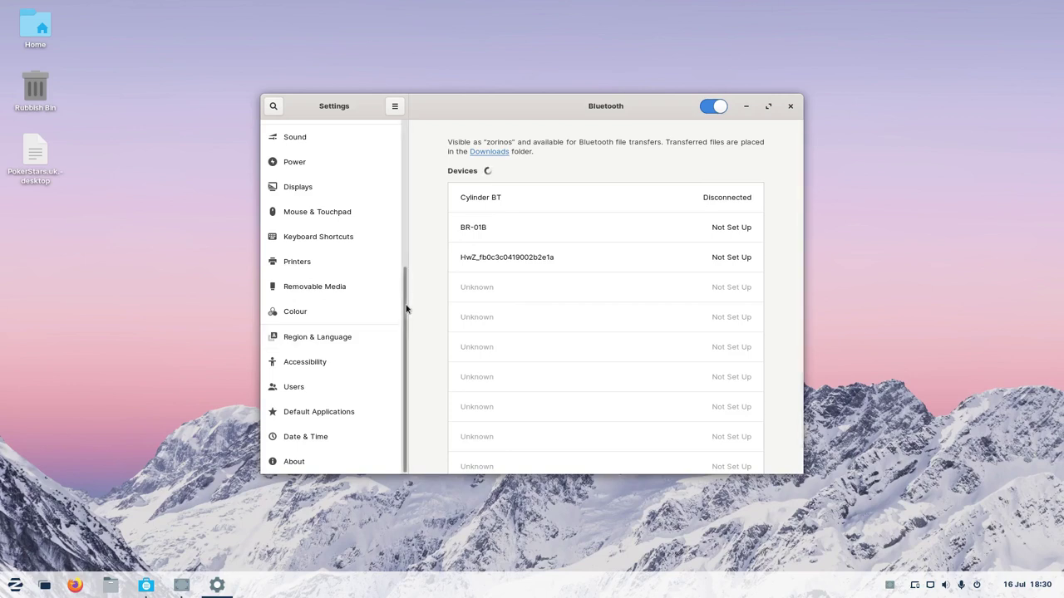
Open the Background settings and try the canyon waterfall and green field pictures as wallpaper
left_click_drag(404, 277, 402, 99)
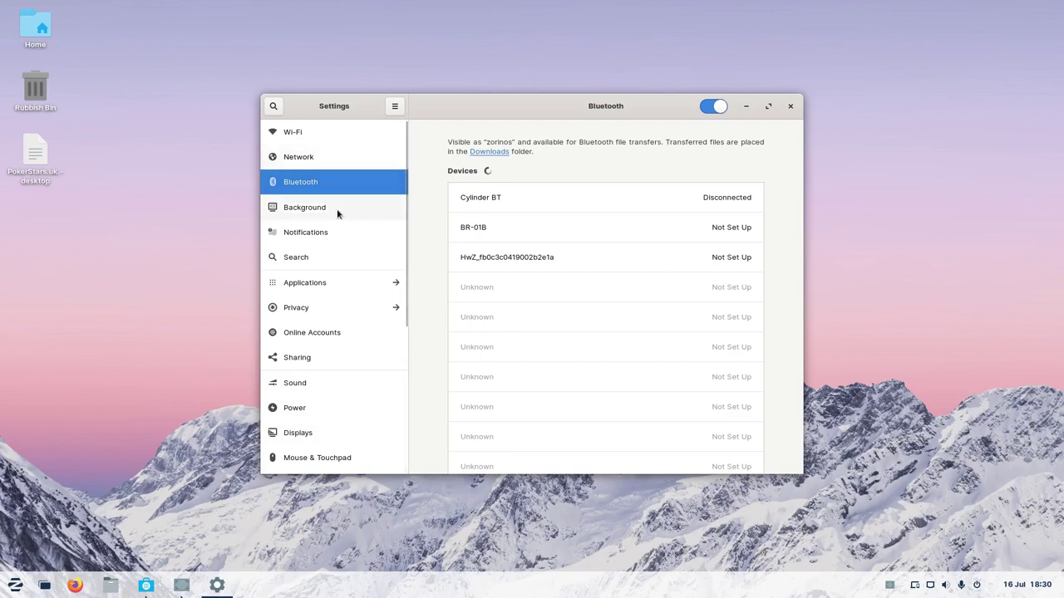
left_click(309, 209)
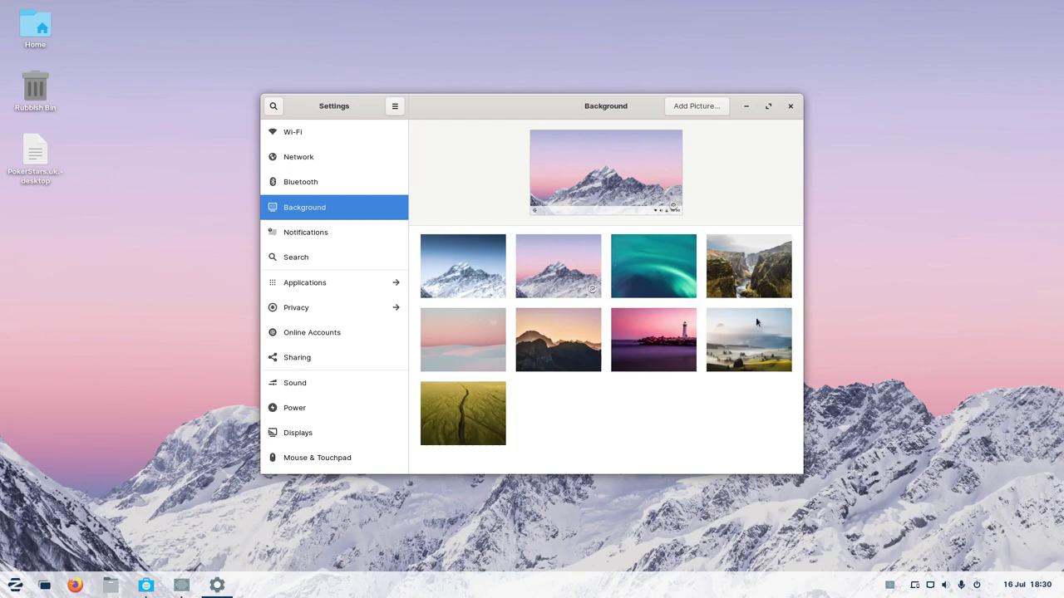
left_click(755, 259)
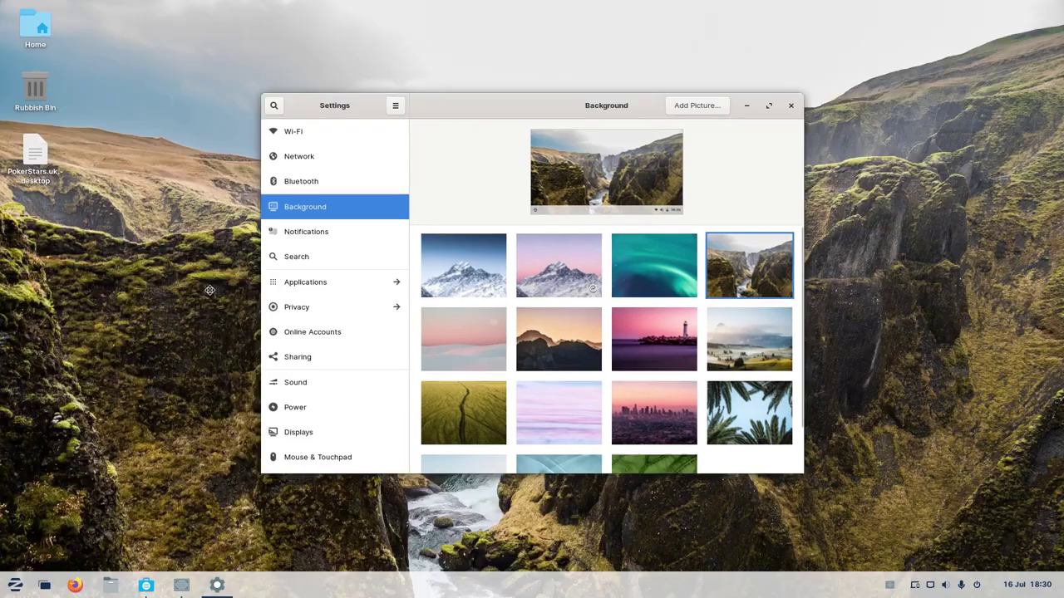
left_click_drag(450, 103, 423, 109)
left_click(409, 418)
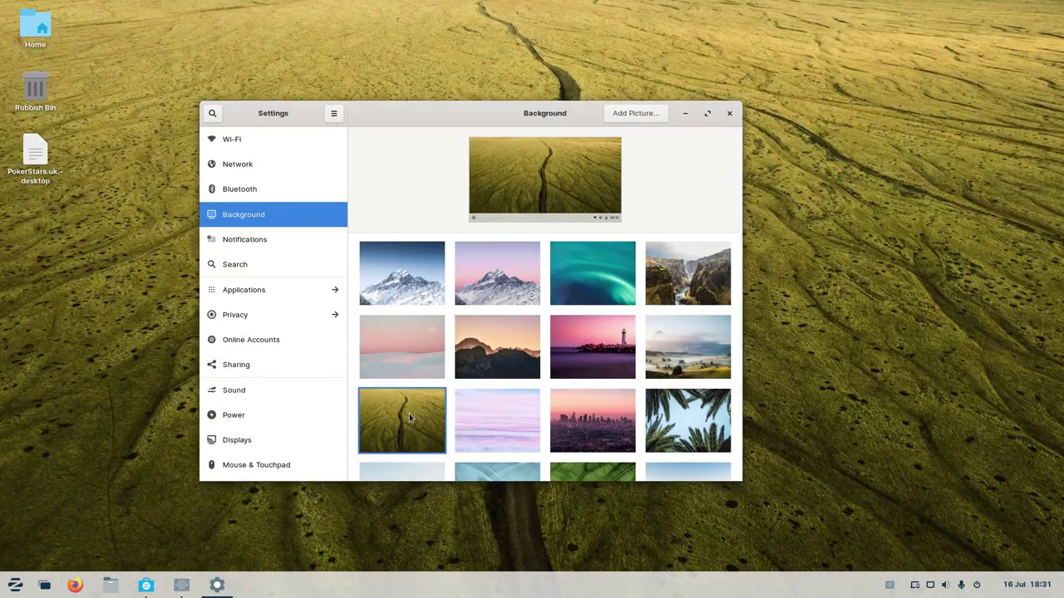
Set the desktop wallpaper to the picture of the calm blue sea
scroll(658, 412, "down", 2)
scroll(658, 412, "down", 2)
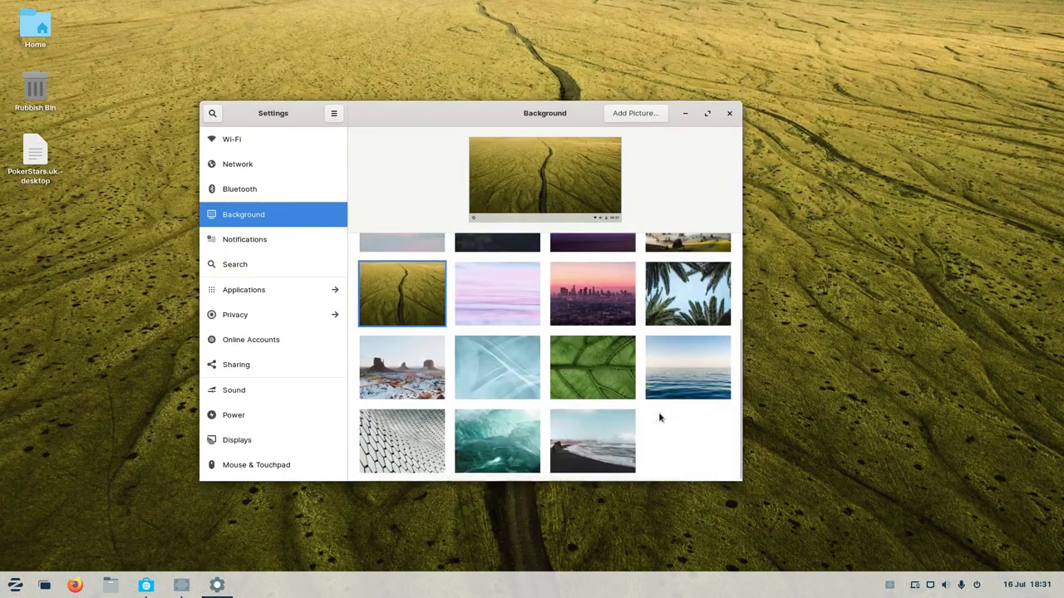
left_click(706, 341)
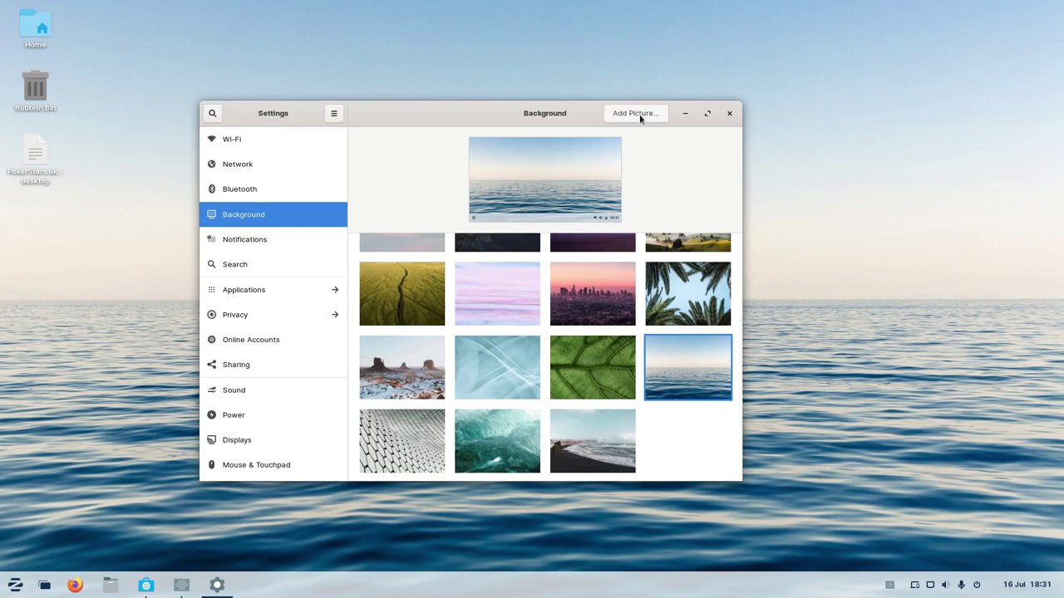
View the Notifications, Sound and Displays settings, look through the remaining settings categories, and close Settings
left_click(264, 240)
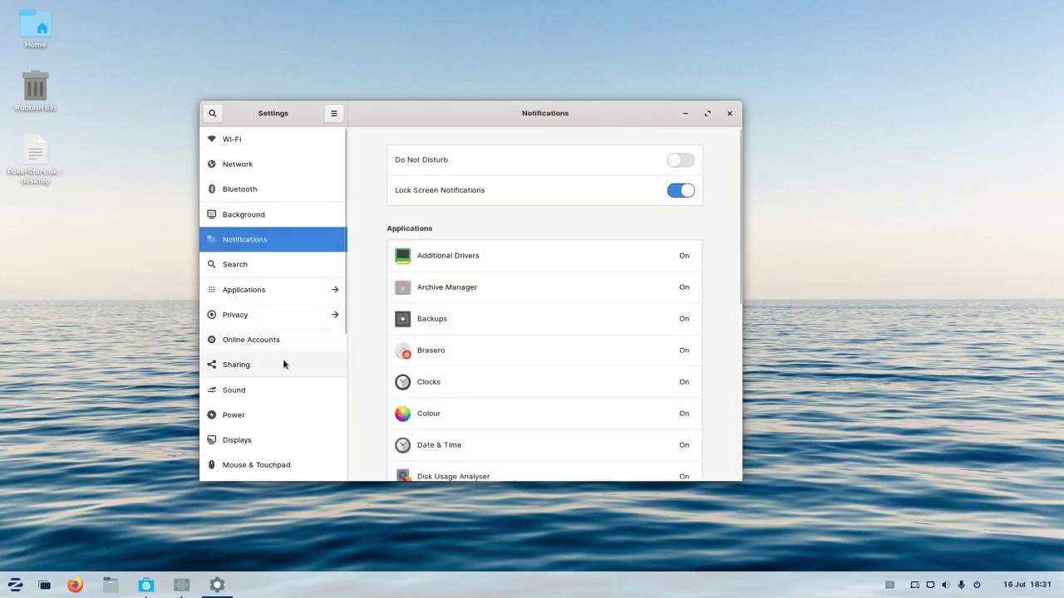
scroll(283, 364, "down", 2)
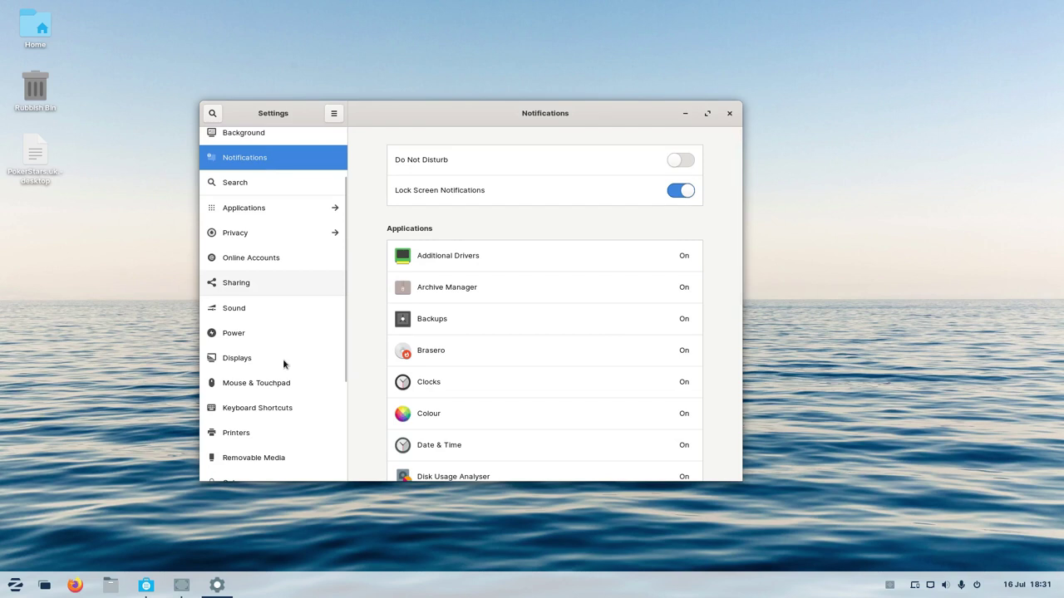
left_click(254, 309)
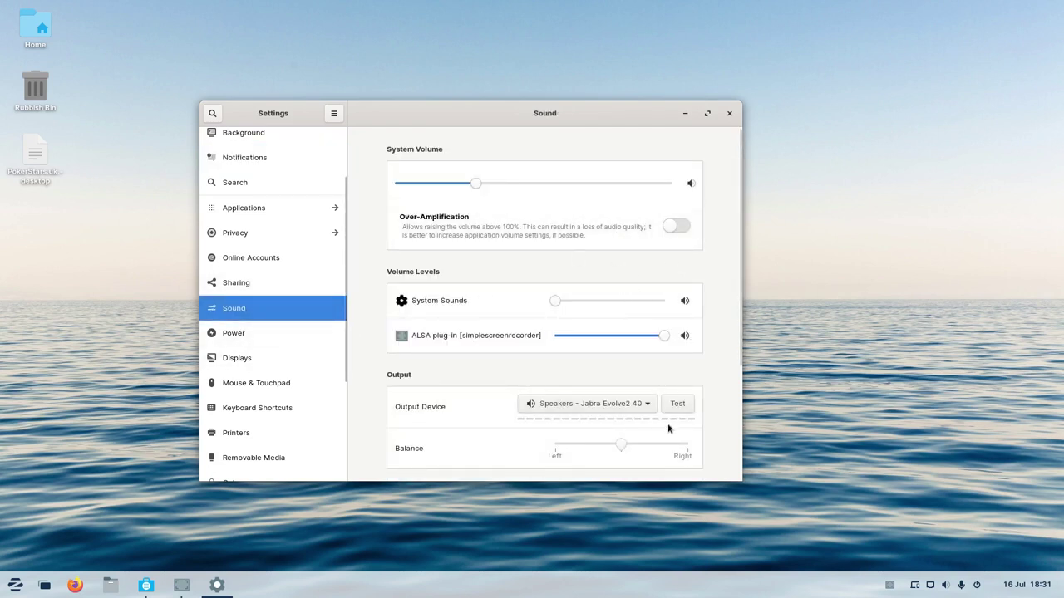
left_click(231, 359)
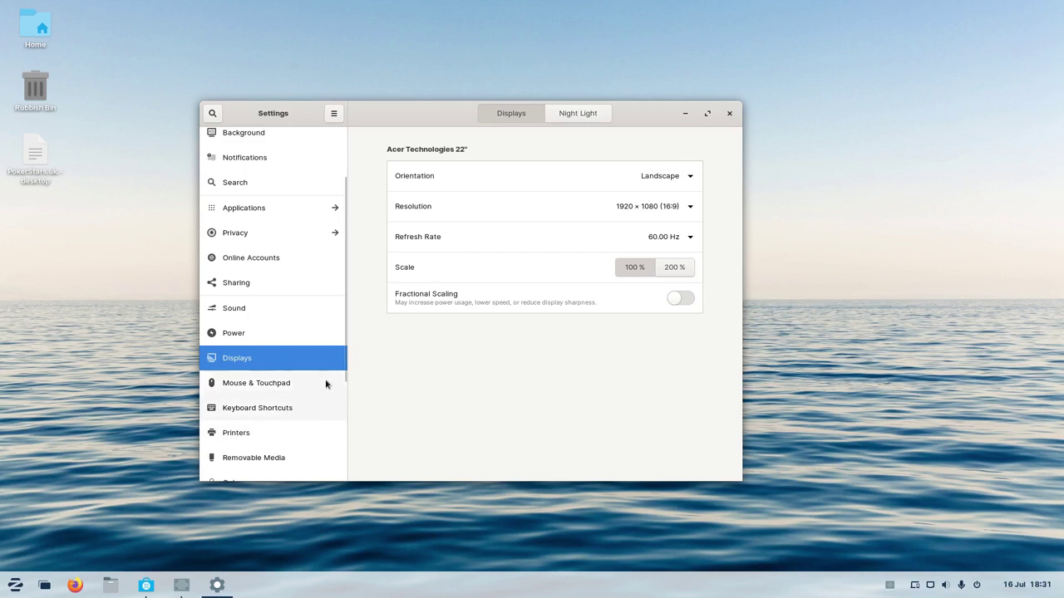
left_click_drag(344, 301, 343, 397)
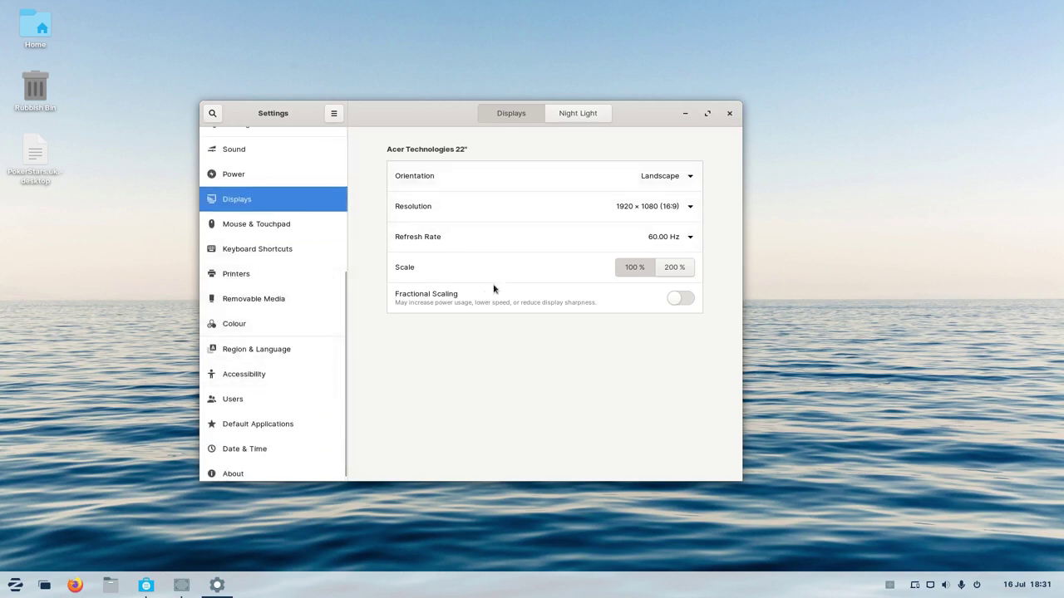
left_click(730, 114)
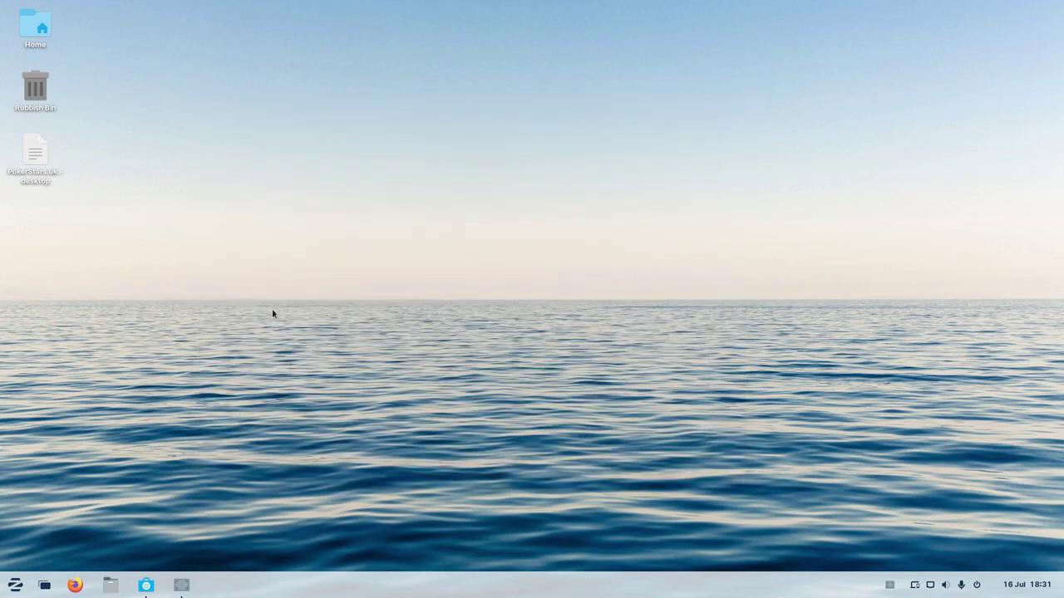
Open the application menu, and examine the price and premium desktop layouts on the Zorin OS Pro page in Firefox
left_click(16, 585)
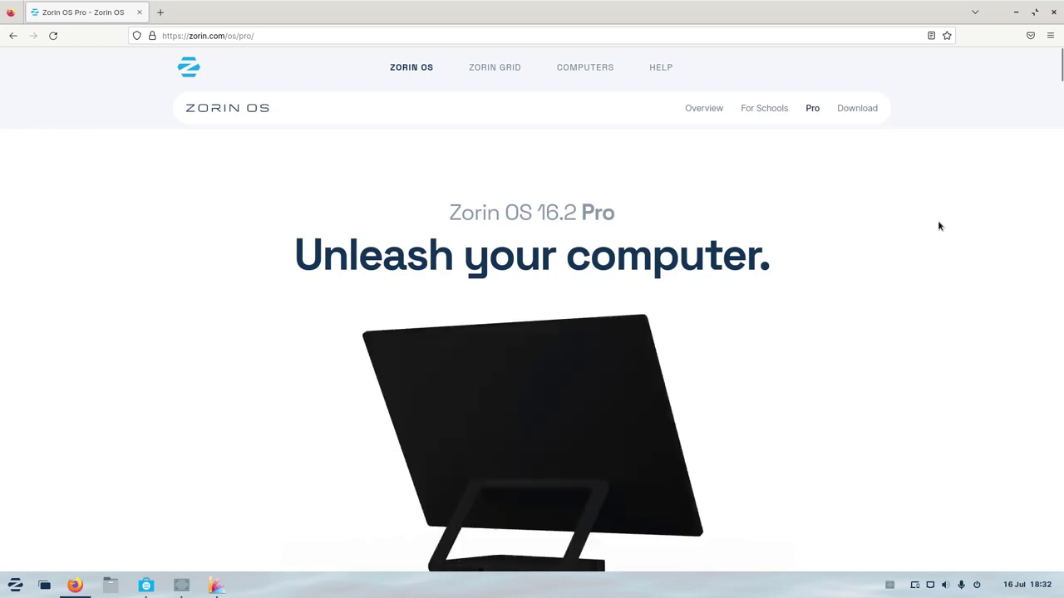
scroll(939, 226, "down", 1)
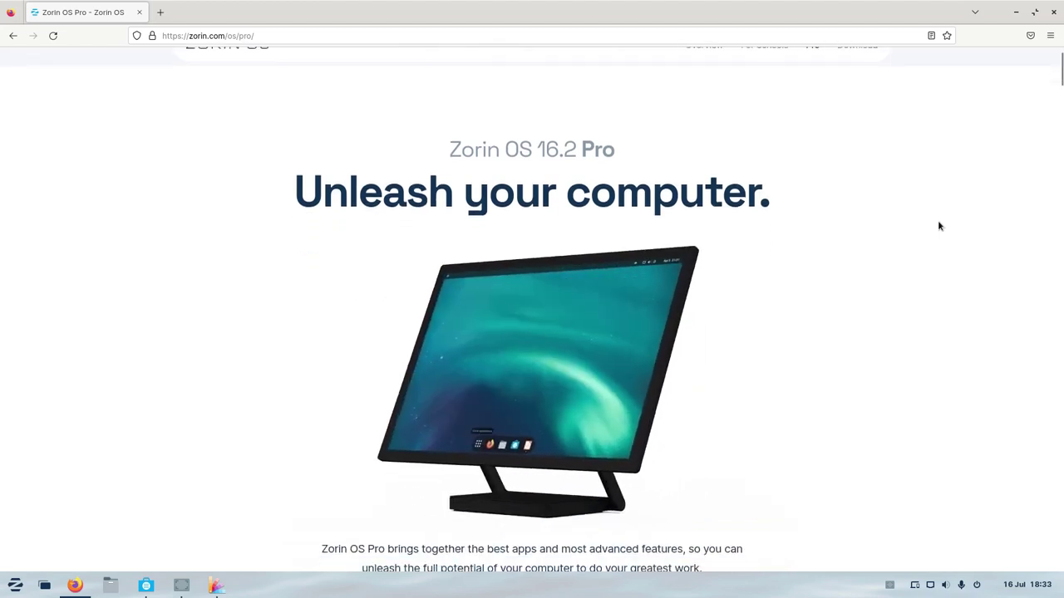
scroll(939, 226, "down", 3)
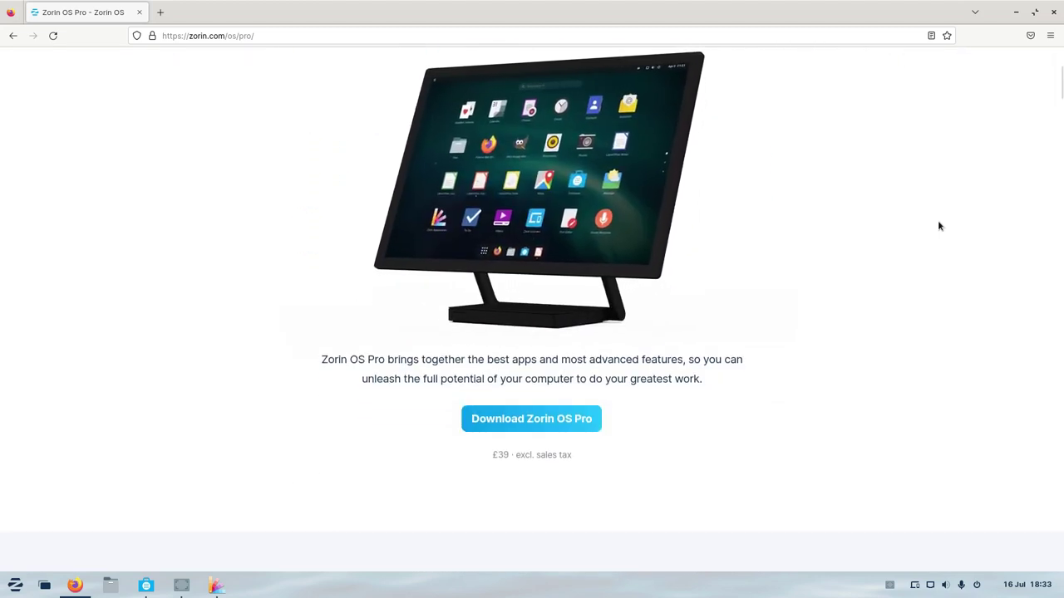
scroll(939, 226, "down", 2)
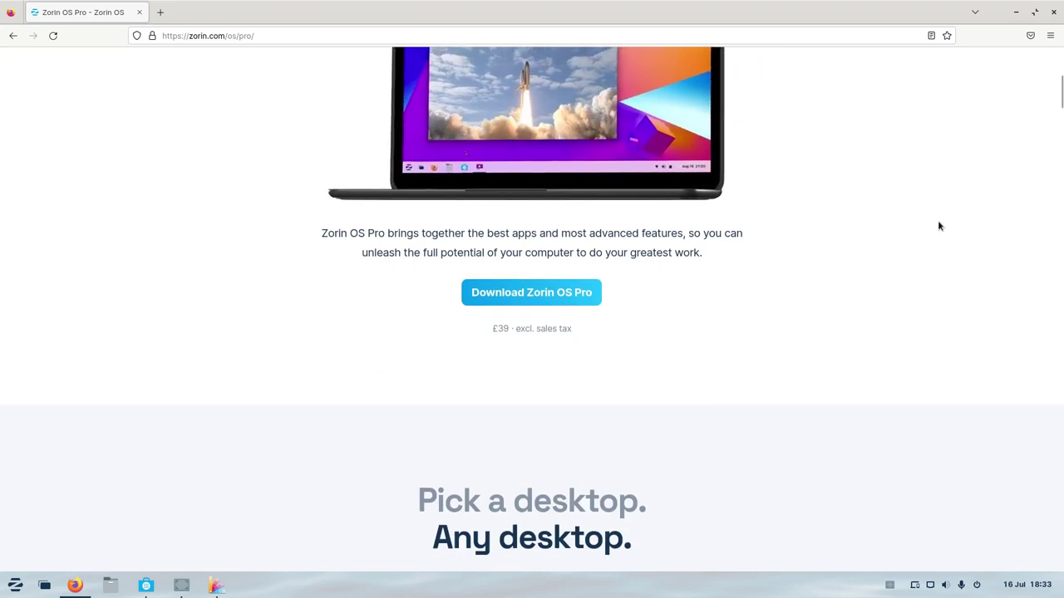
scroll(939, 226, "down", 2)
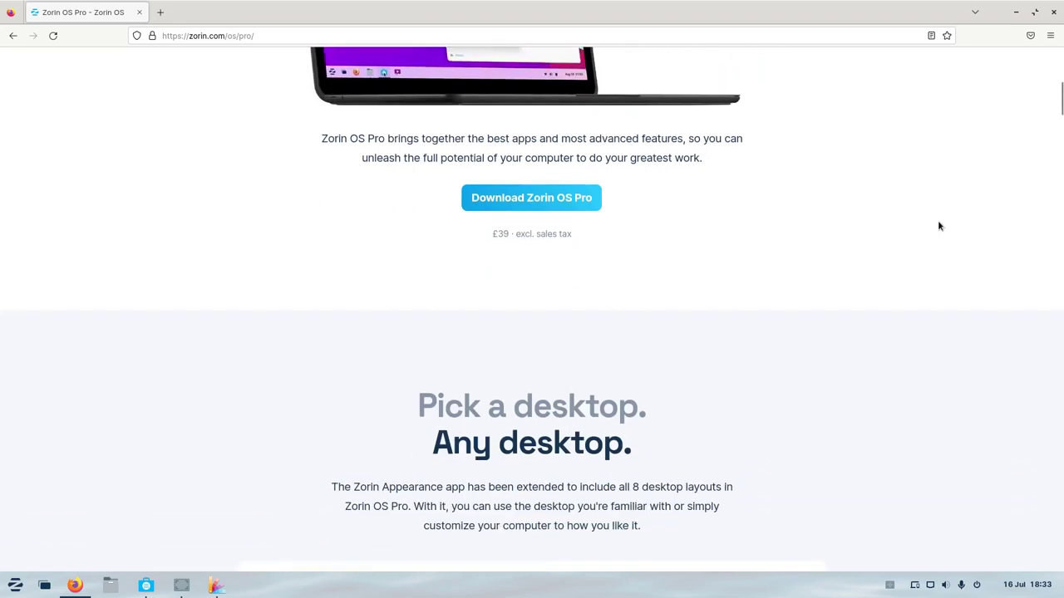
scroll(931, 224, "down", 4)
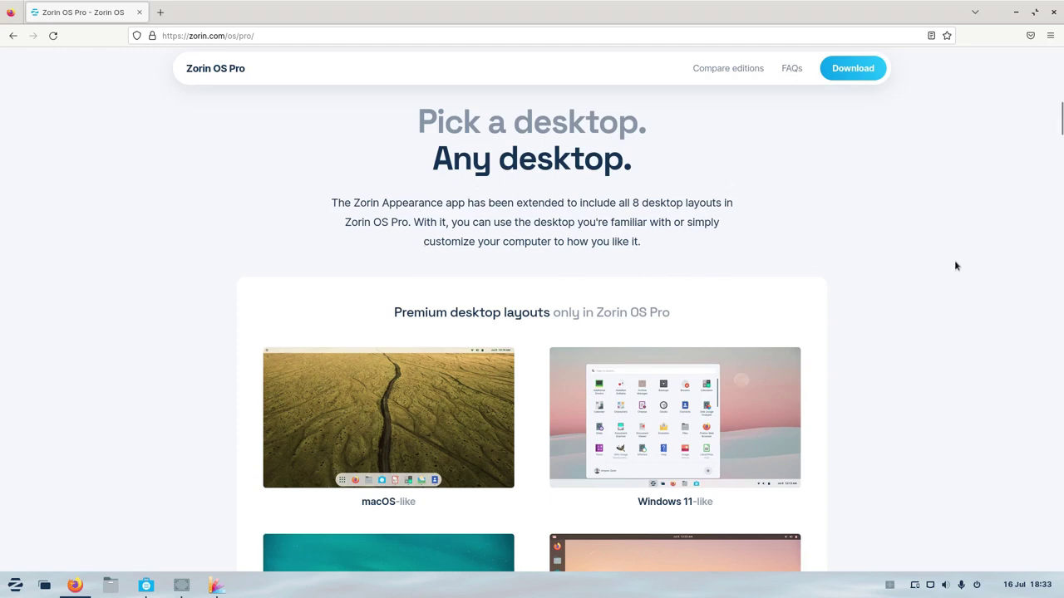
scroll(956, 265, "down", 2)
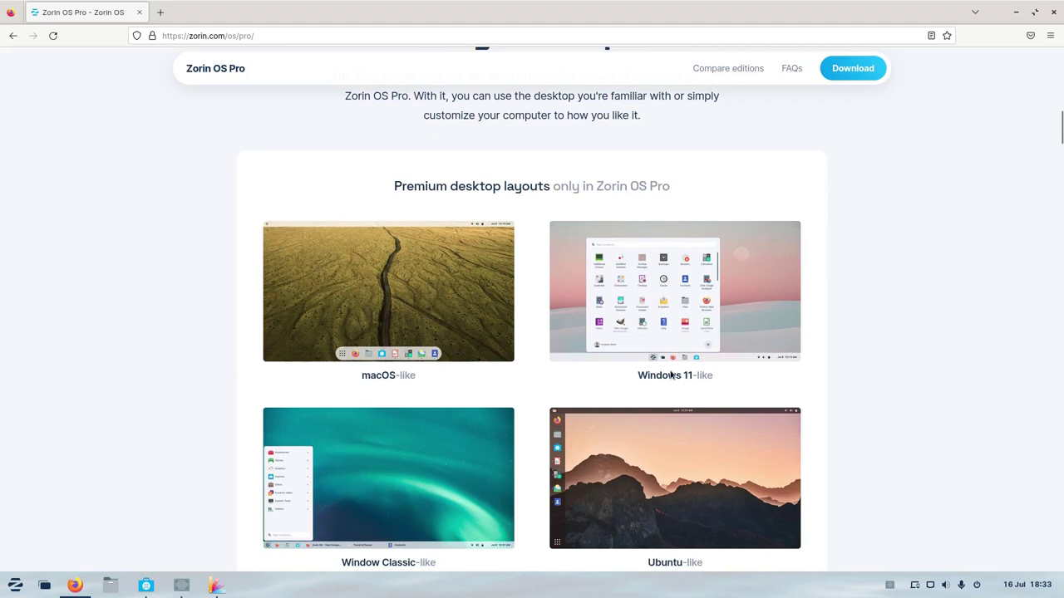
scroll(977, 374, "down", 2)
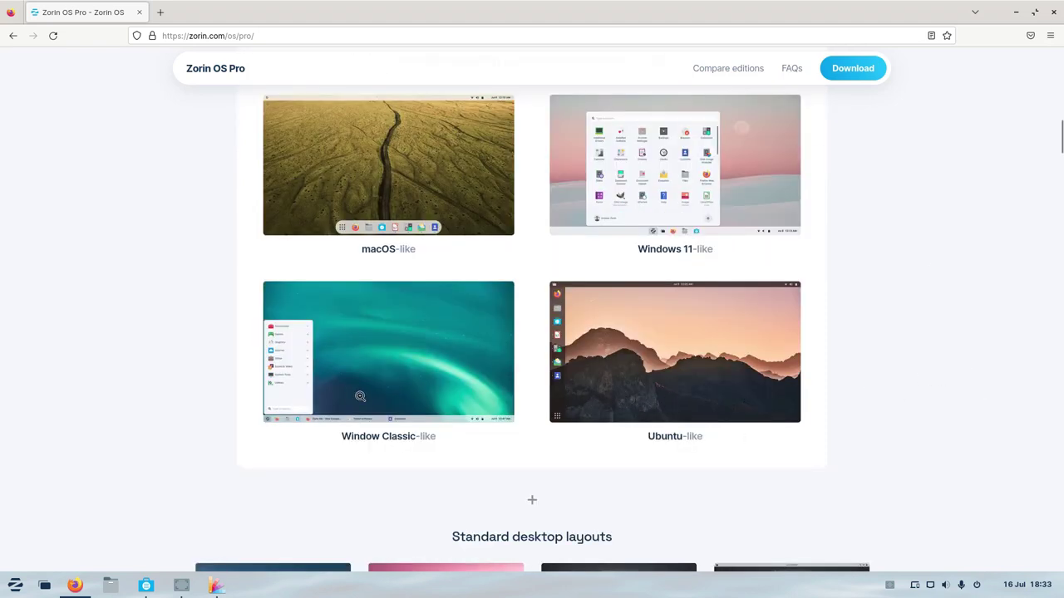
scroll(1006, 337, "down", 2)
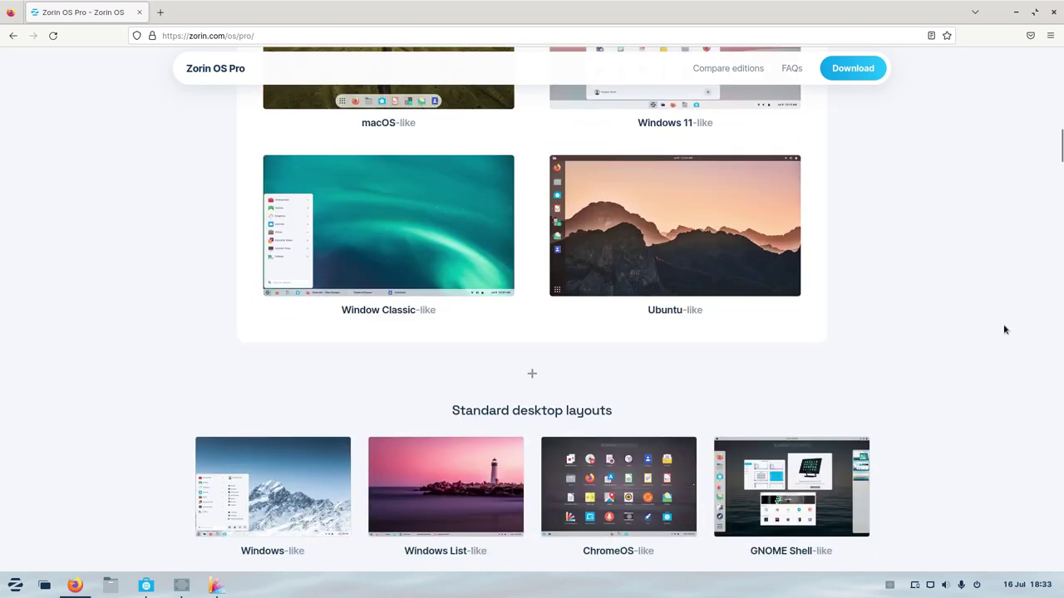
Examine the standard desktop layouts, the creative suite and the mouse and keyboard sharing feature on the Zorin OS Pro page
scroll(1004, 329, "down", 1)
scroll(1004, 330, "down", 2)
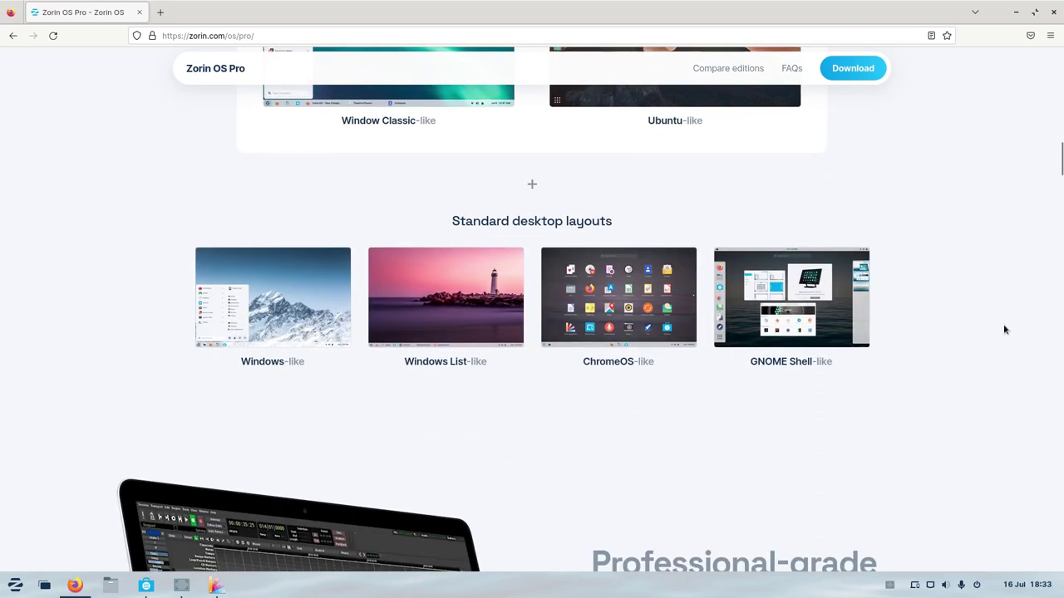
scroll(1004, 329, "down", 5)
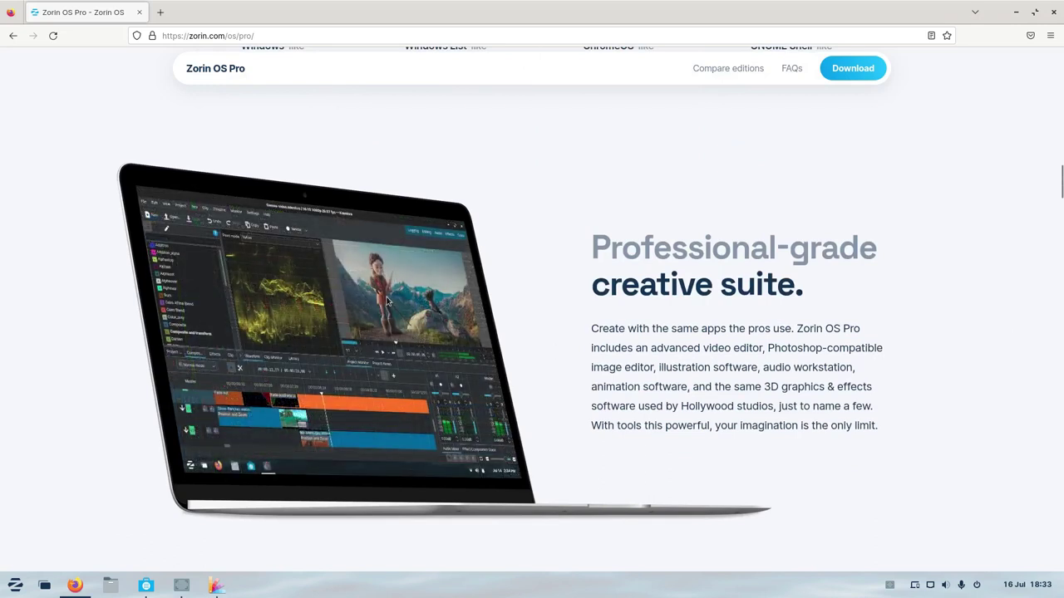
scroll(906, 342, "down", 3)
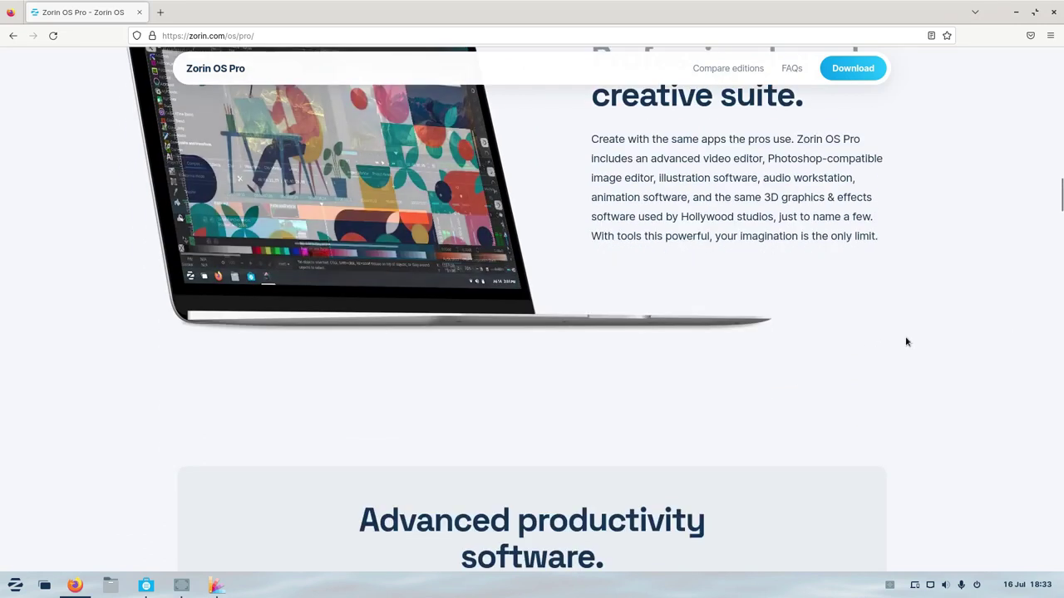
scroll(906, 341, "up", 2)
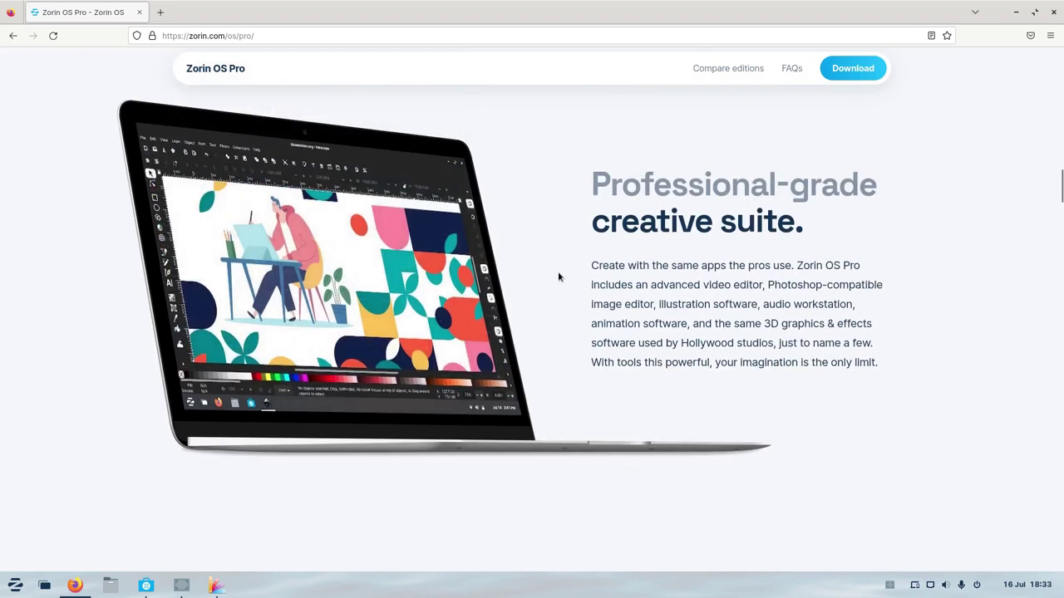
scroll(895, 308, "down", 7)
scroll(896, 311, "down", 2)
scroll(896, 311, "down", 2)
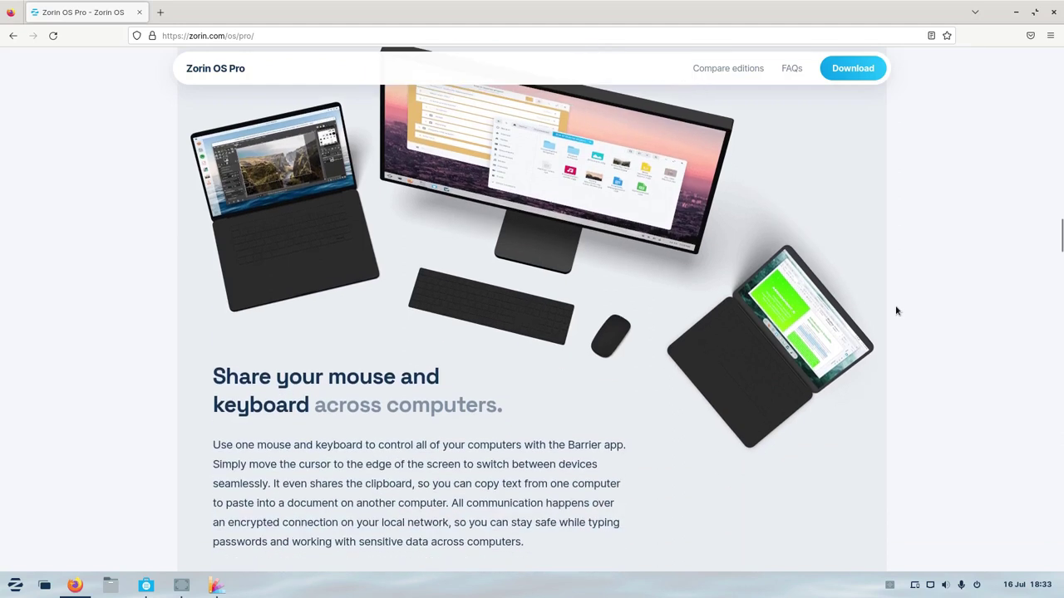
Examine the desktop casting feature, the productivity apps and the additional artwork on the Zorin OS Pro page
scroll(896, 310, "down", 8)
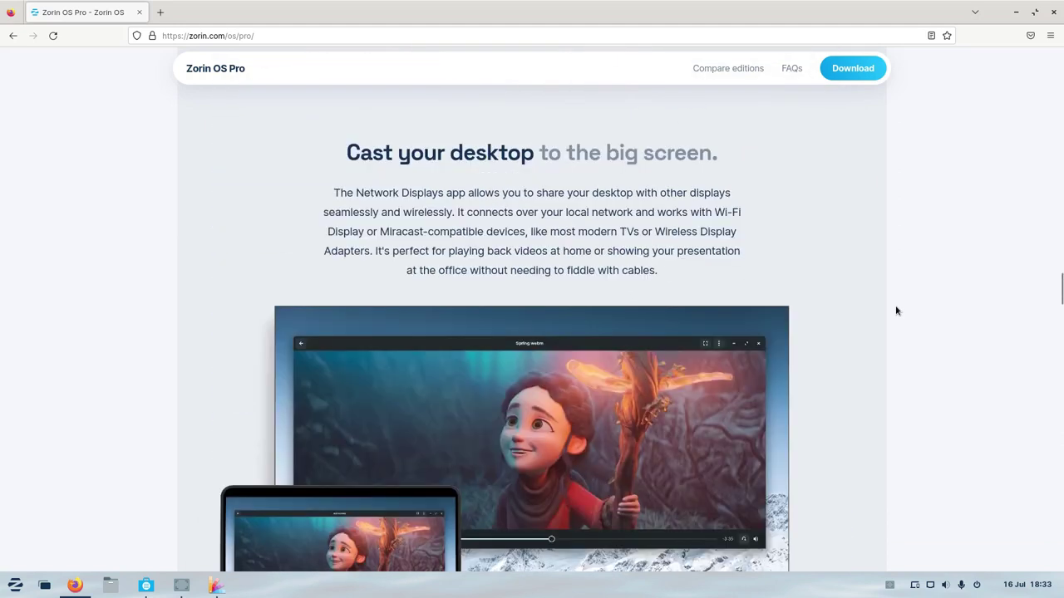
scroll(896, 311, "down", 1)
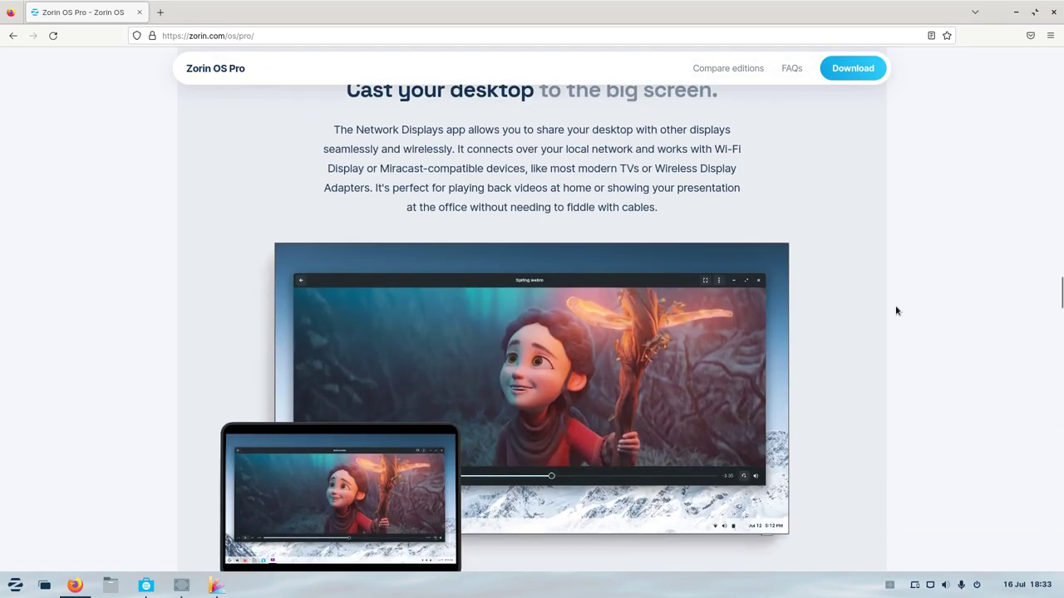
scroll(893, 307, "down", 7)
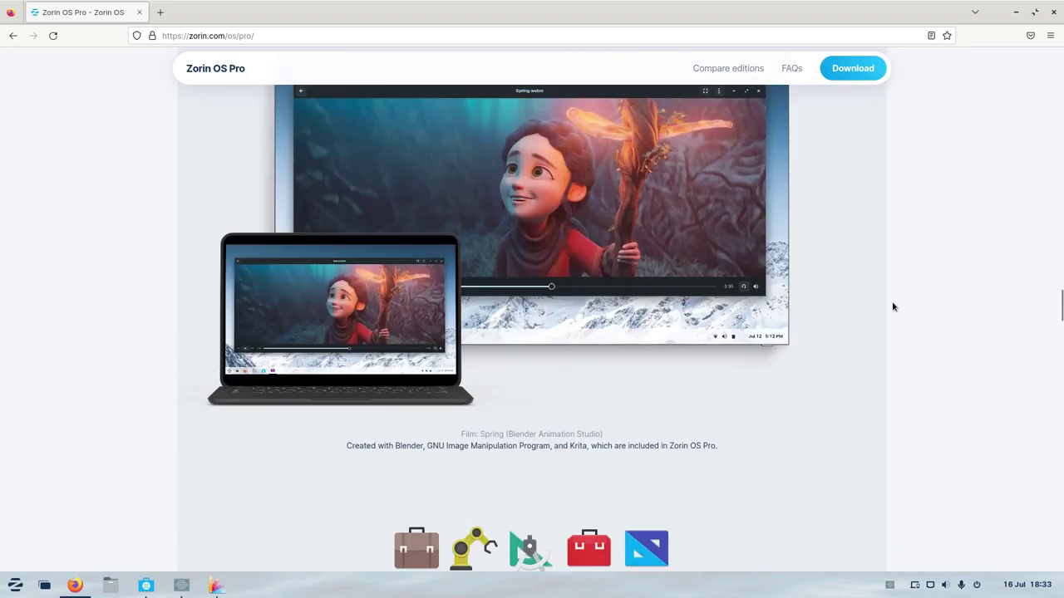
scroll(892, 307, "down", 4)
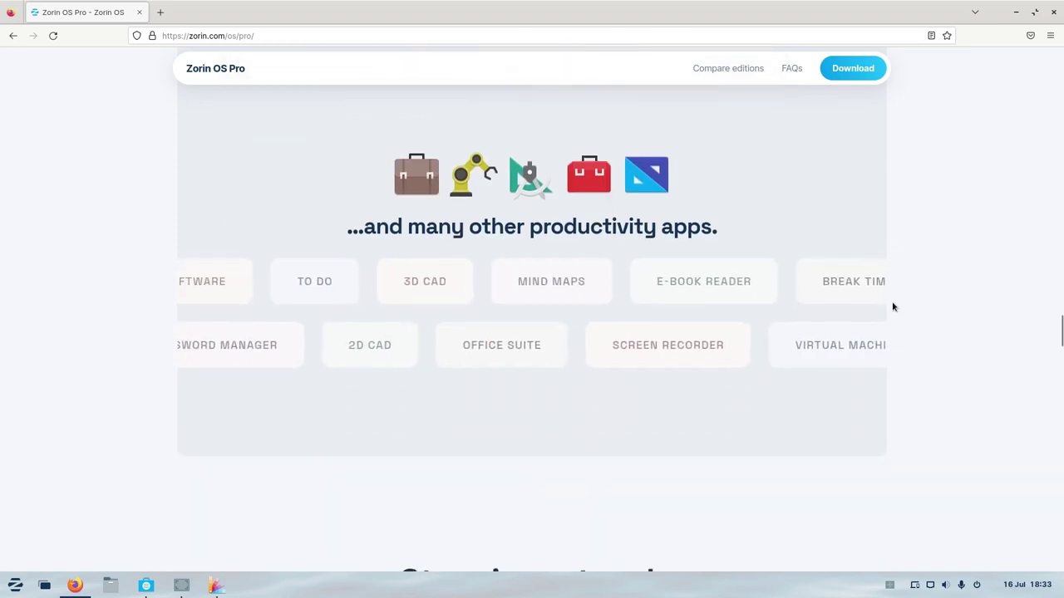
scroll(892, 308, "down", 6)
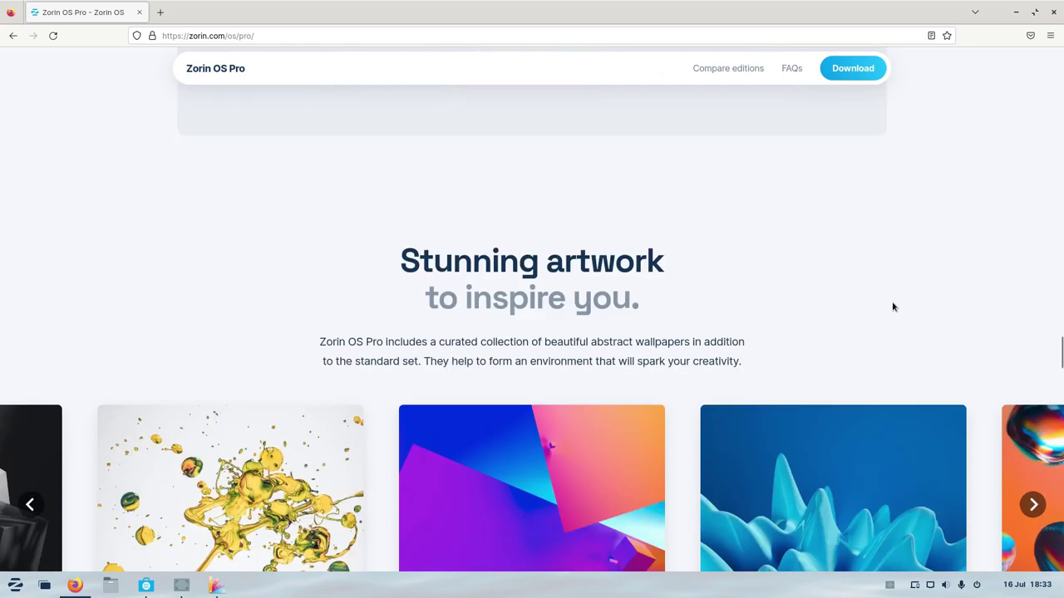
scroll(892, 302, "down", 2)
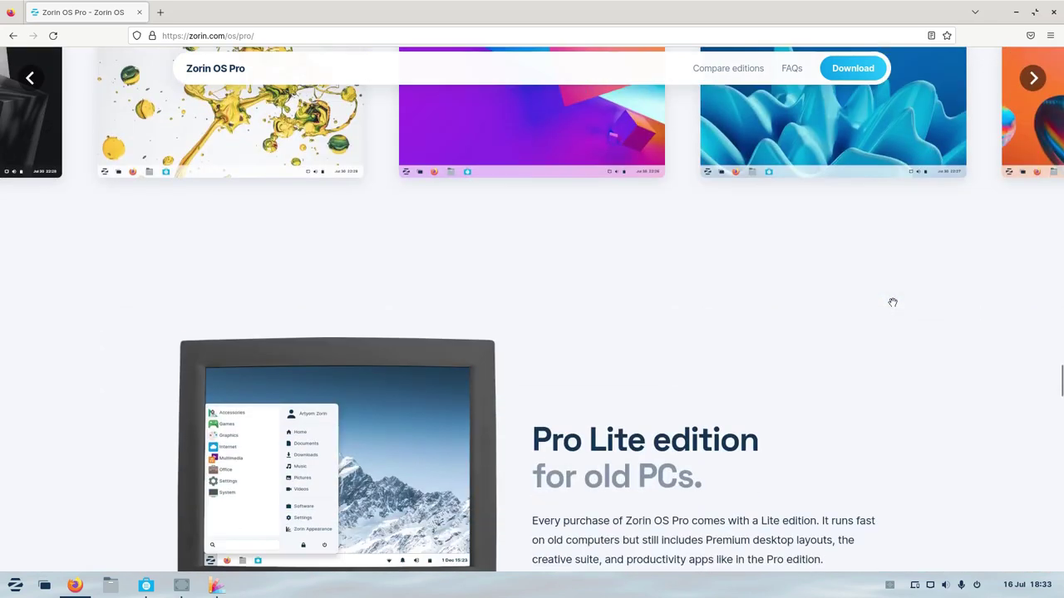
scroll(892, 306, "down", 3)
scroll(893, 308, "up", 6)
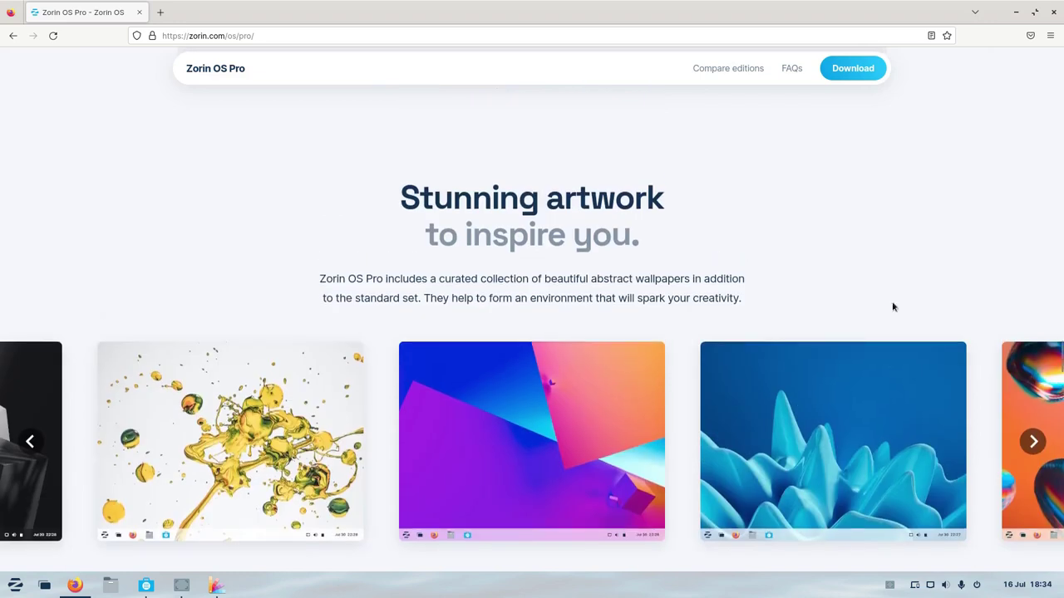
scroll(894, 307, "up", 5)
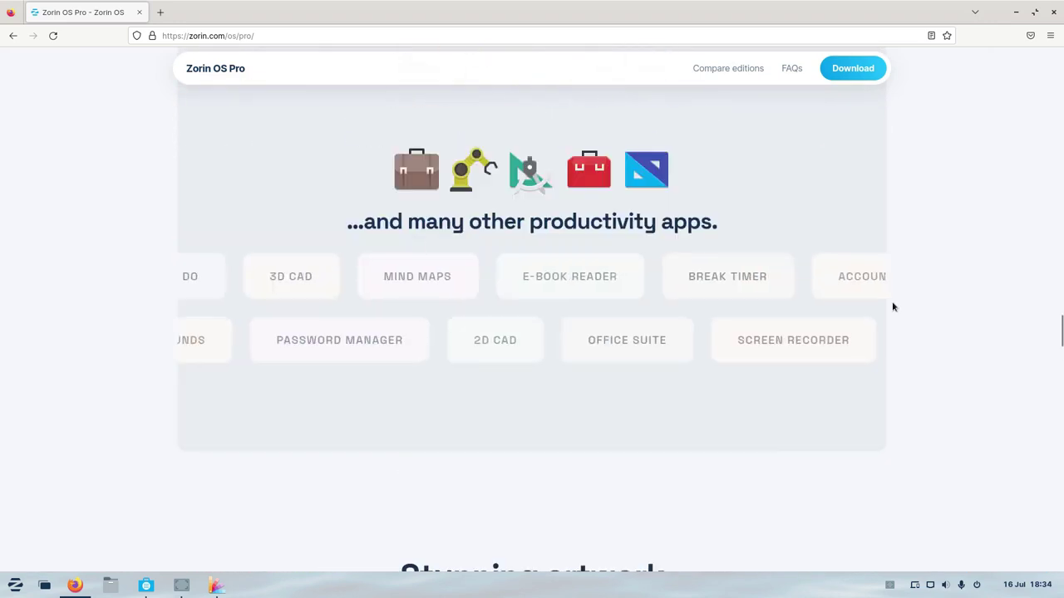
scroll(893, 308, "up", 2)
scroll(893, 307, "down", 4)
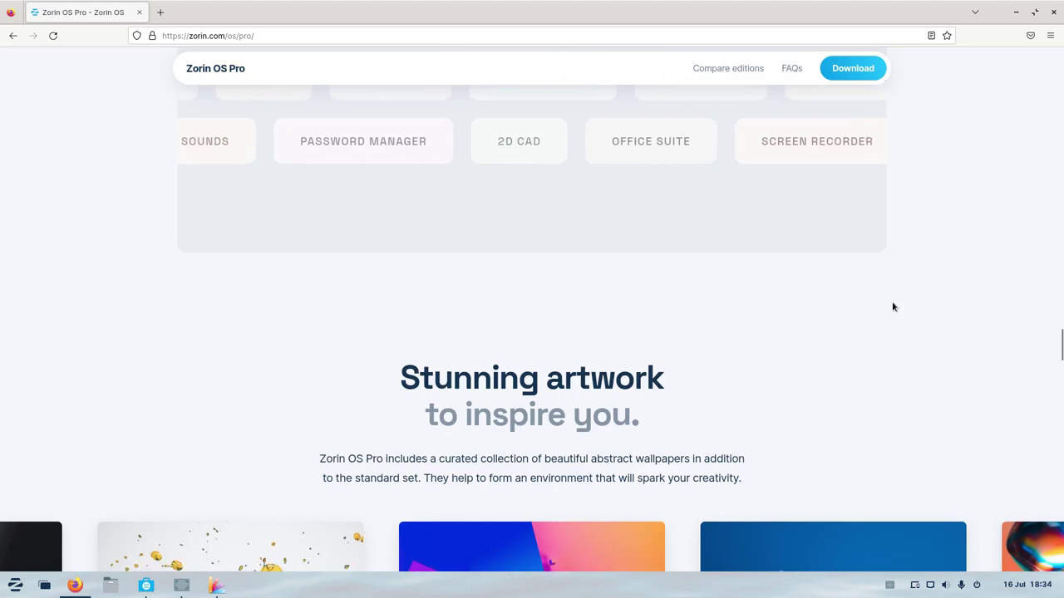
Examine the table comparing the Pro, Core and Lite editions on the Zorin OS Pro page
scroll(893, 307, "down", 15)
scroll(893, 308, "down", 4)
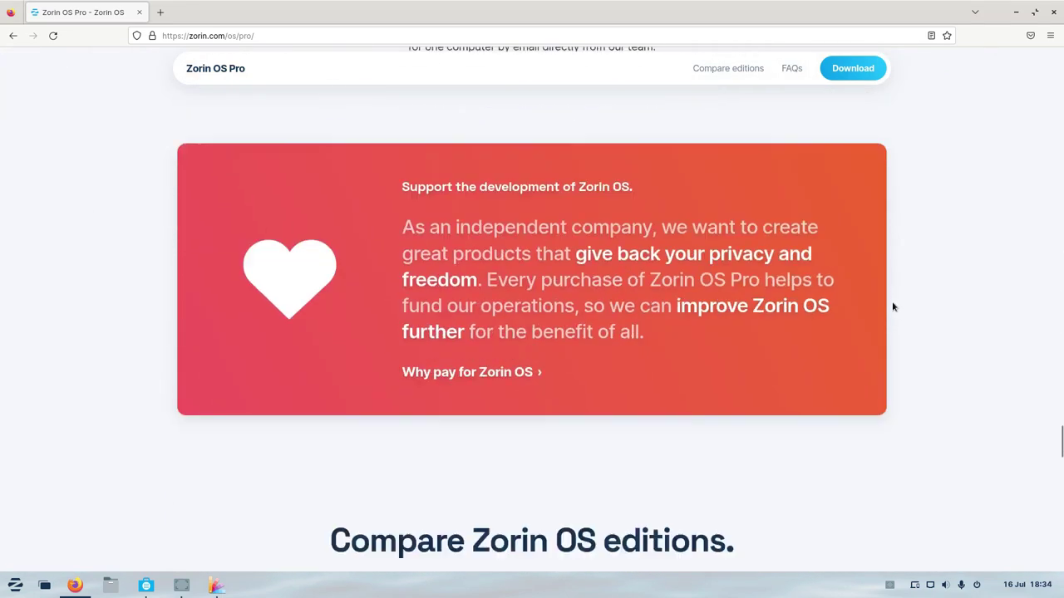
scroll(894, 307, "down", 5)
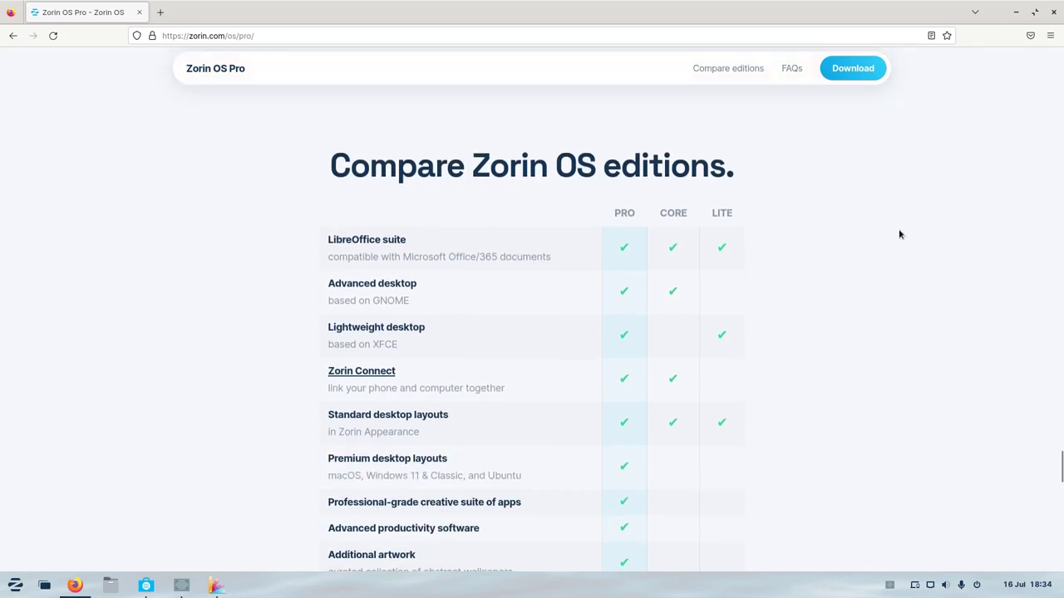
scroll(898, 234, "down", 1)
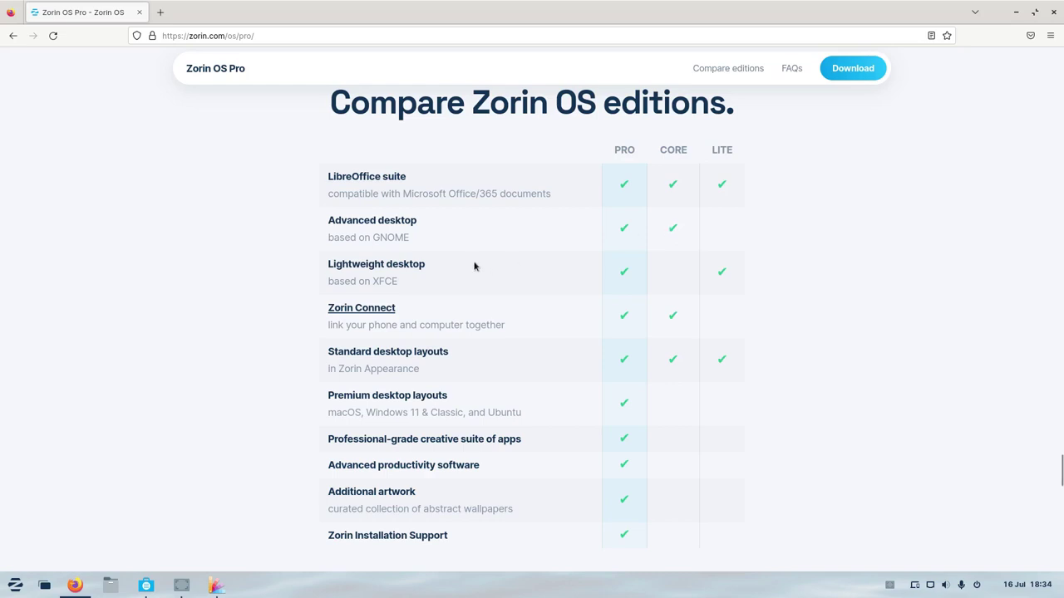
scroll(448, 294, "down", 1)
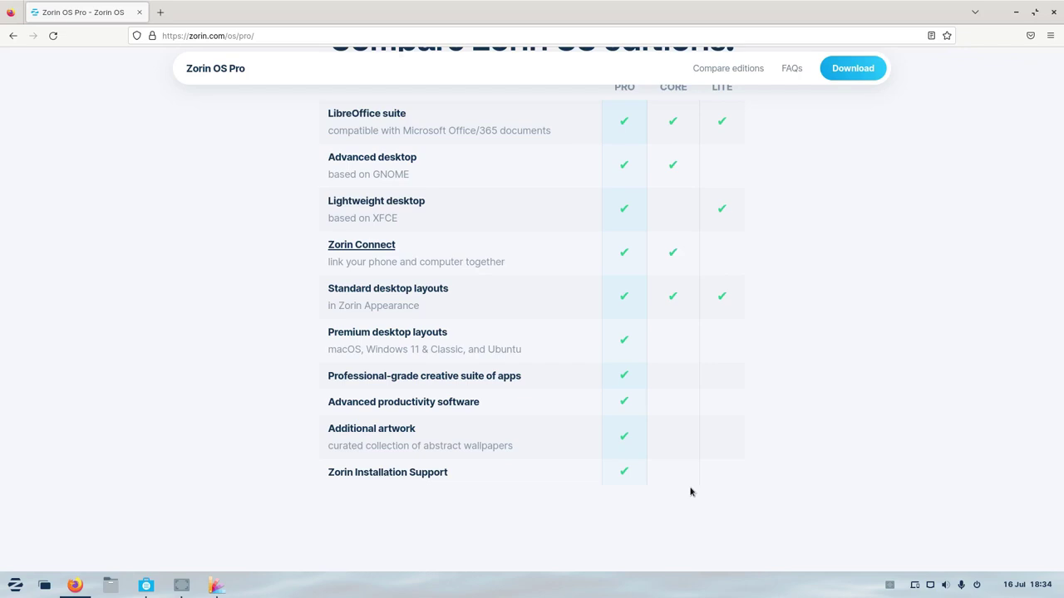
Look back over the Zorin OS Pro page, and close Firefox and the Zorin Appearance window
scroll(690, 492, "up", 5)
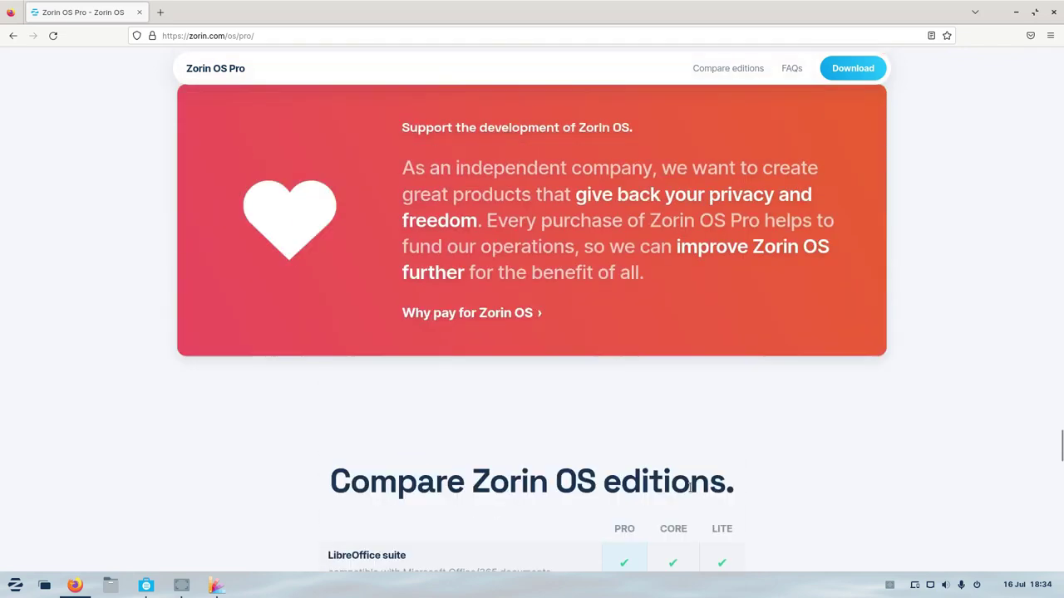
scroll(689, 487, "up", 10)
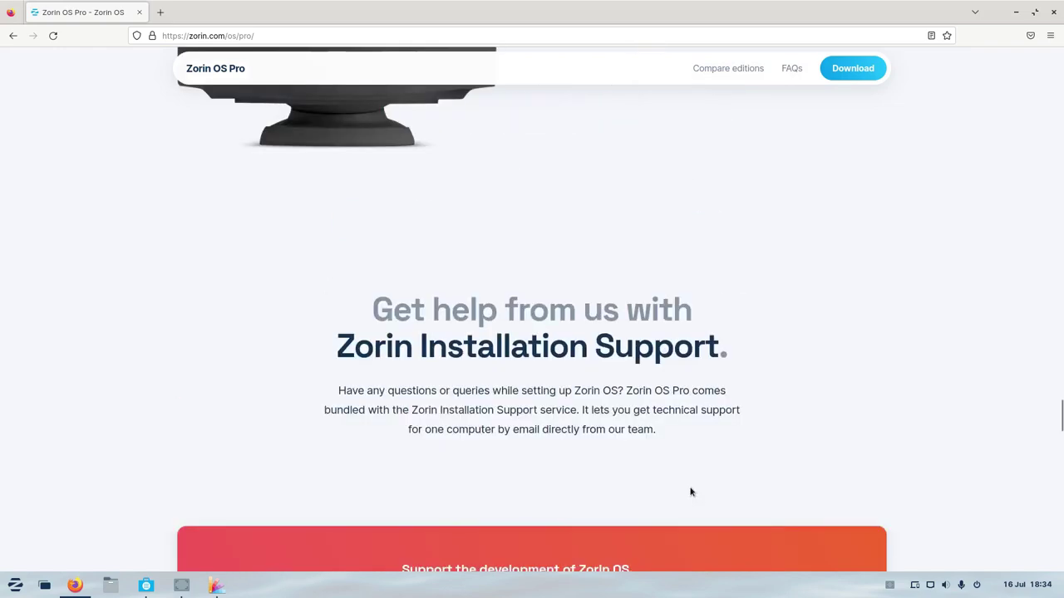
scroll(690, 487, "up", 15)
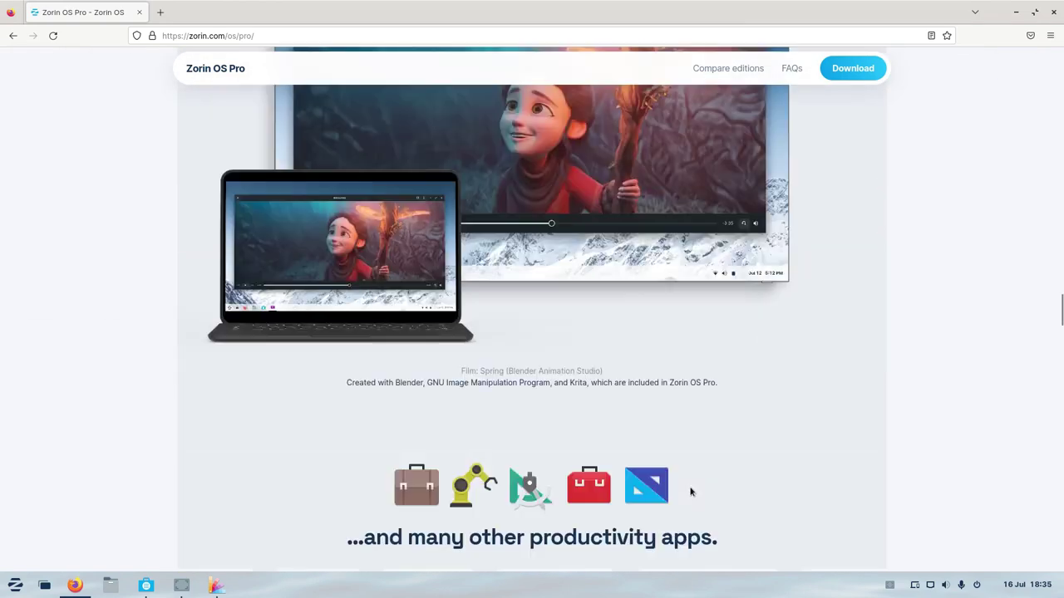
scroll(690, 488, "up", 5)
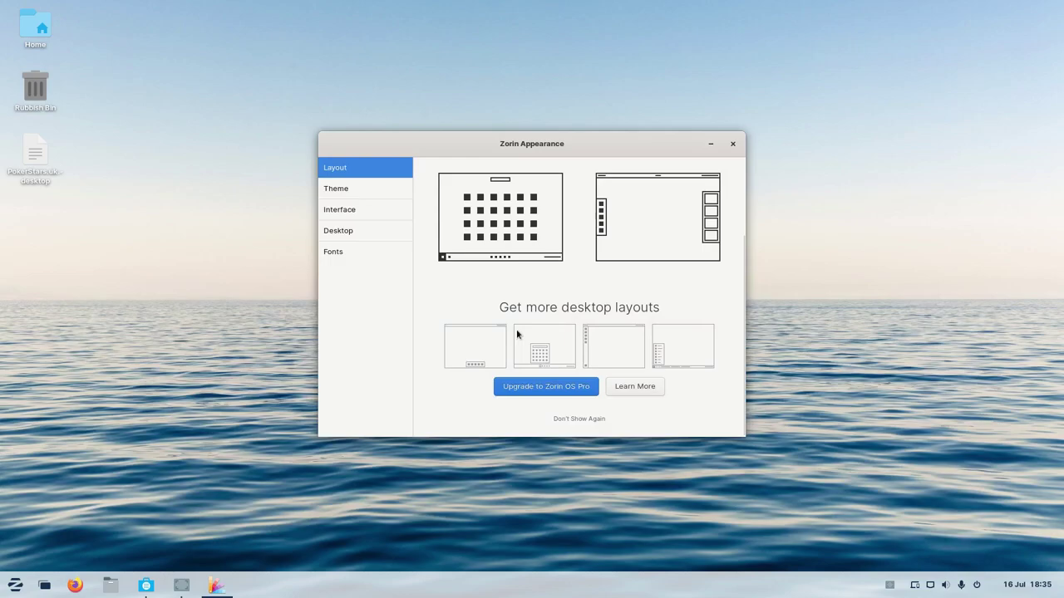
left_click(732, 145)
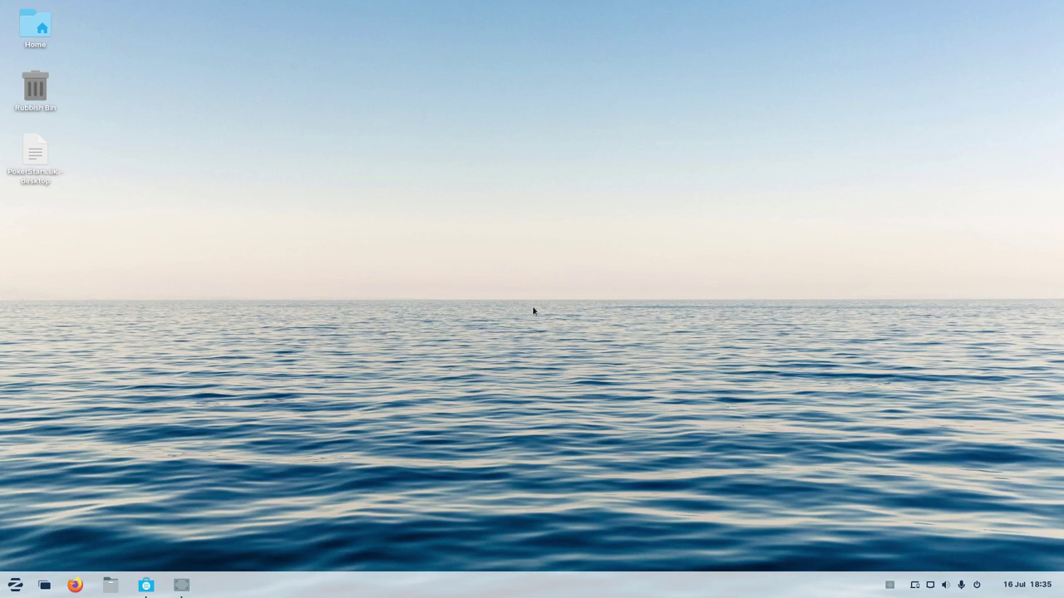
View the Games and Internet categories in the application menu, and close the menu
left_click(10, 590)
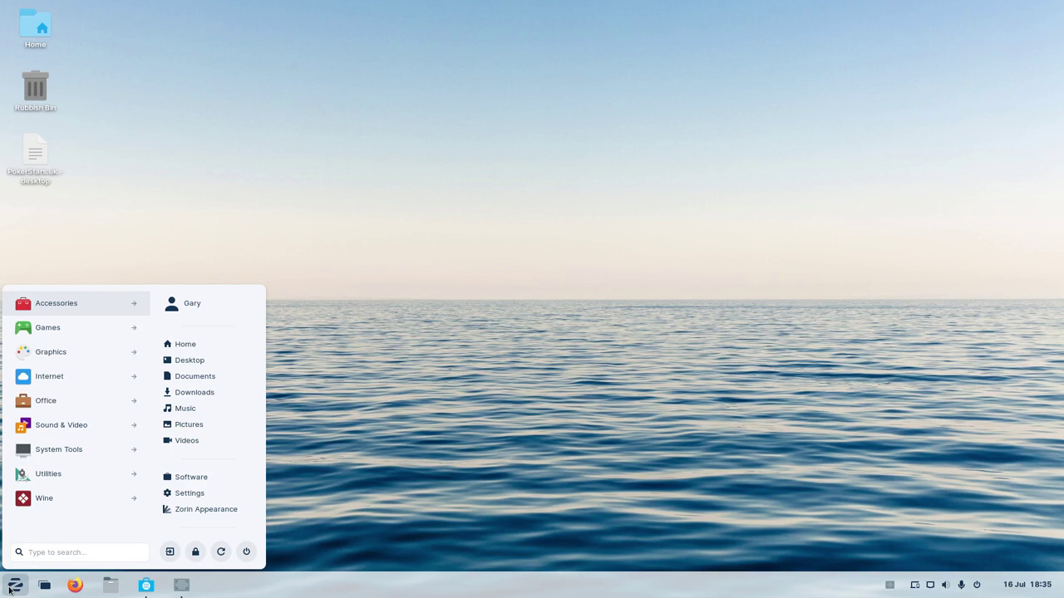
left_click(119, 328)
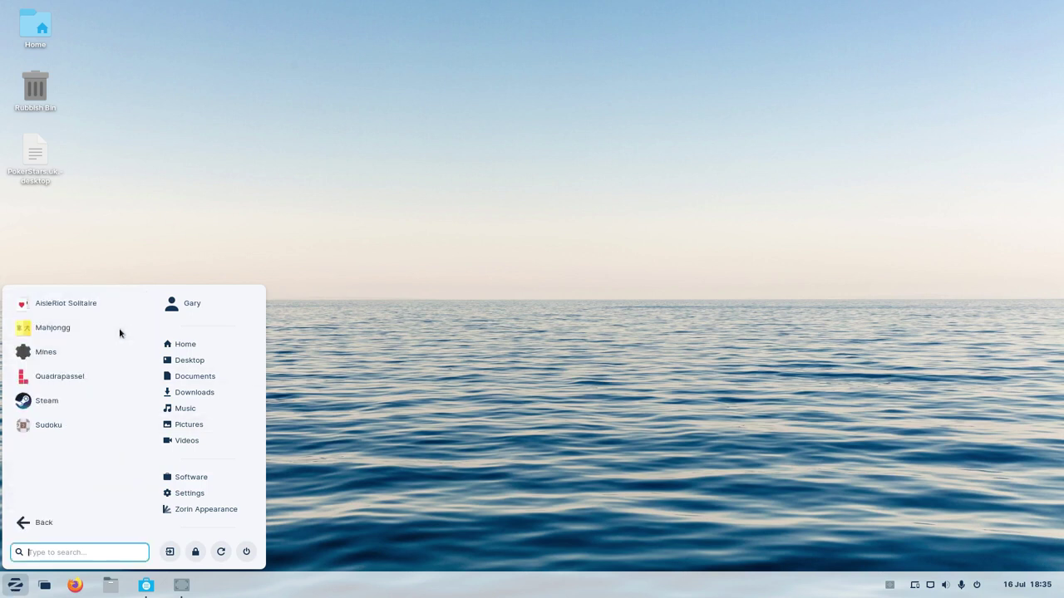
left_click(46, 528)
left_click(128, 379)
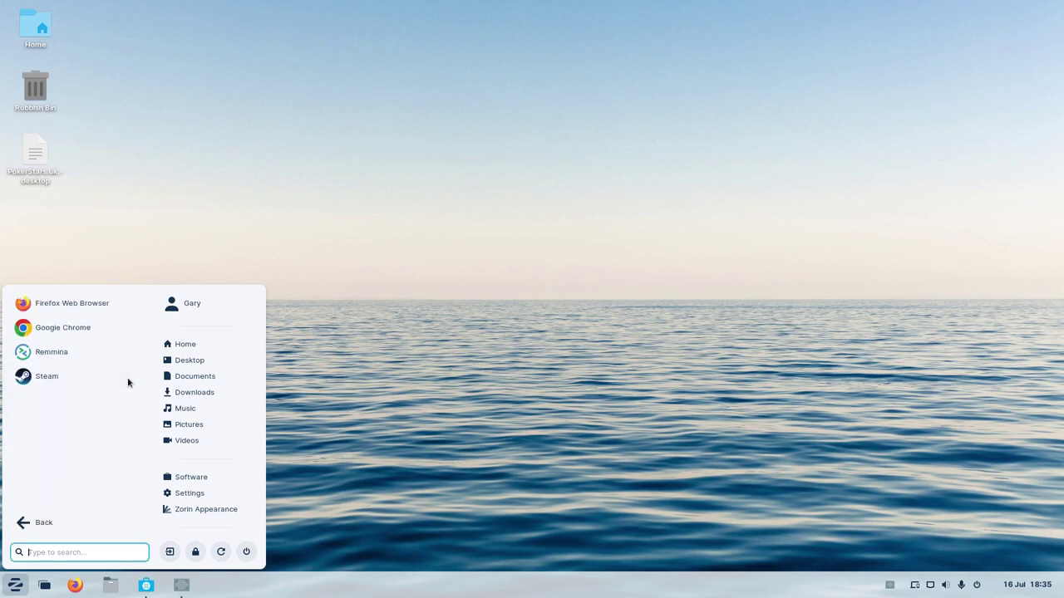
left_click(50, 521)
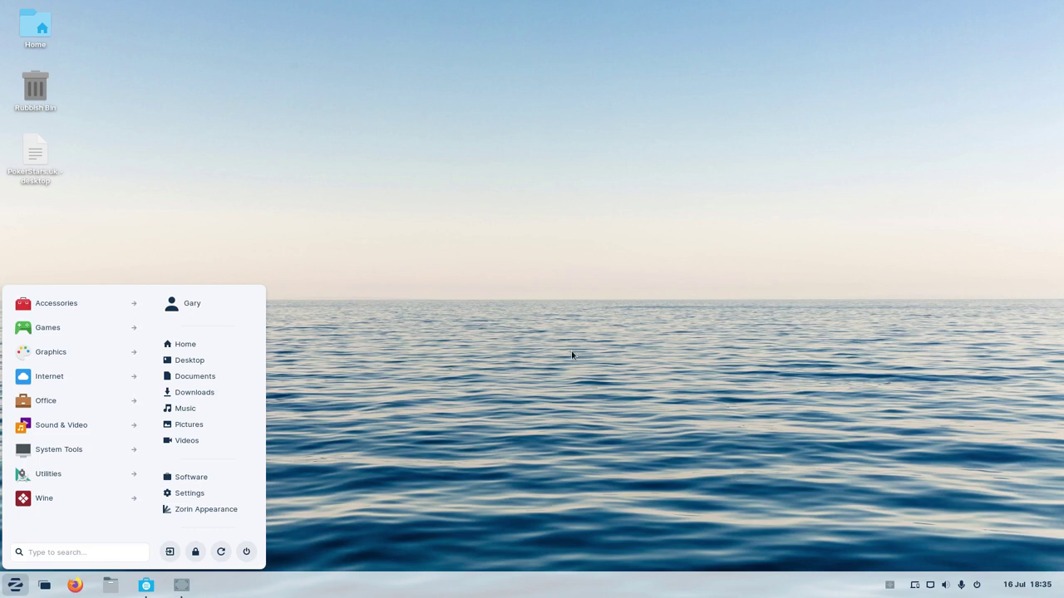
left_click(484, 337)
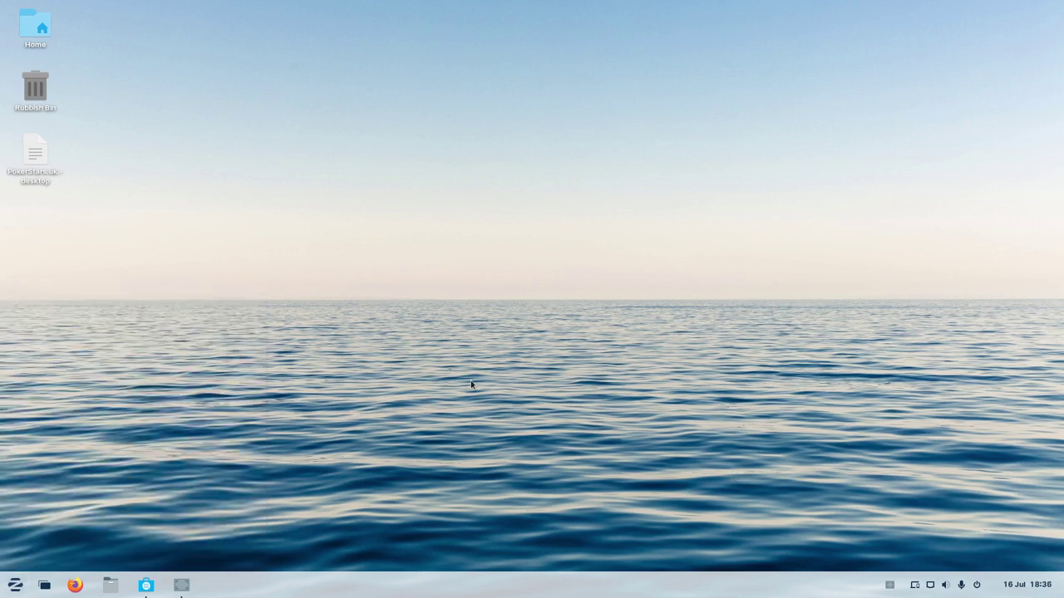